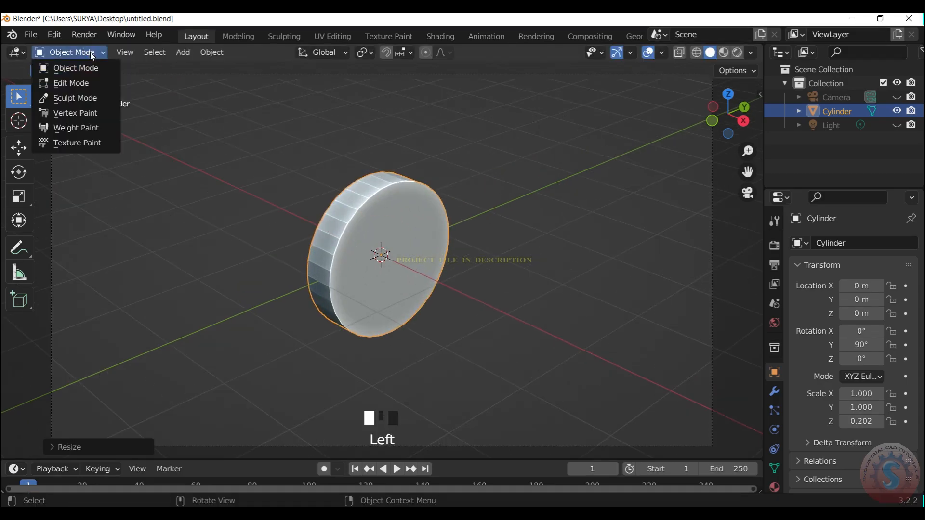
Step: Extrude the cylinder's front face outward with a smaller end, inset it, and recess the centre about 0.27 m
{"action": "key", "text": "e"}
{"action": "key", "text": "s"}
{"action": "left_click", "coordinate": [441, 285]}
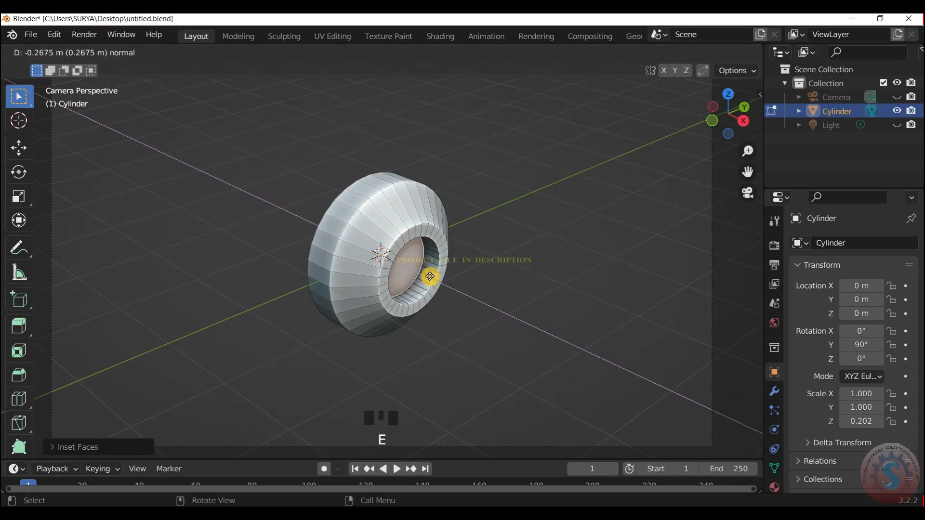
{"action": "scroll", "coordinate": [497, 232], "scroll_direction": "up", "scroll_amount": 2}
{"action": "scroll", "coordinate": [481, 238], "scroll_direction": "down", "scroll_amount": 2}
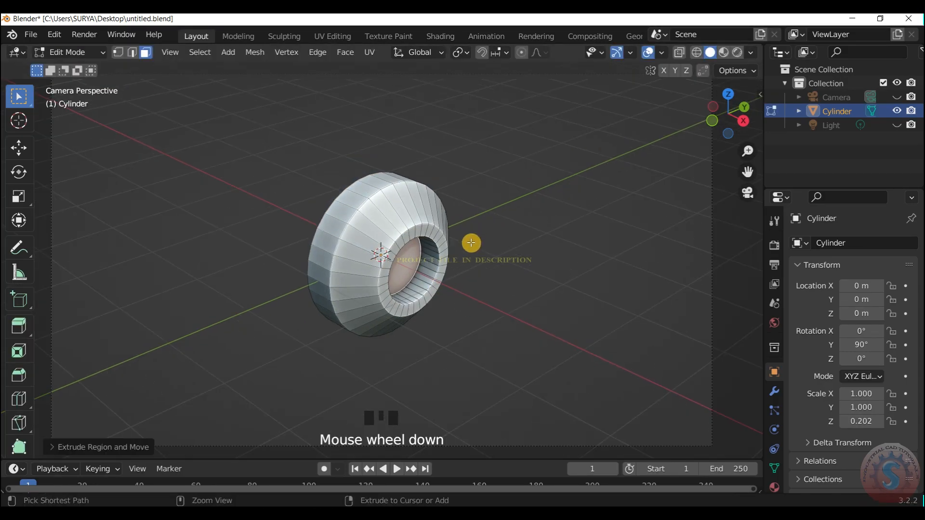
Step: Scale the floor face of the front recess, inset it and extrude it
{"action": "key", "text": "s"}
{"action": "left_click", "coordinate": [460, 280]}
{"action": "key", "text": "i"}
{"action": "left_click", "coordinate": [463, 282]}
{"action": "key", "text": "e"}
{"action": "scroll", "coordinate": [508, 246], "scroll_direction": "down", "scroll_amount": 1}
{"action": "scroll", "coordinate": [520, 236], "scroll_direction": "up", "scroll_amount": 2}
Step: Inset the front recess's floor face repeatedly to form concentric rings
{"action": "key", "text": "x"}
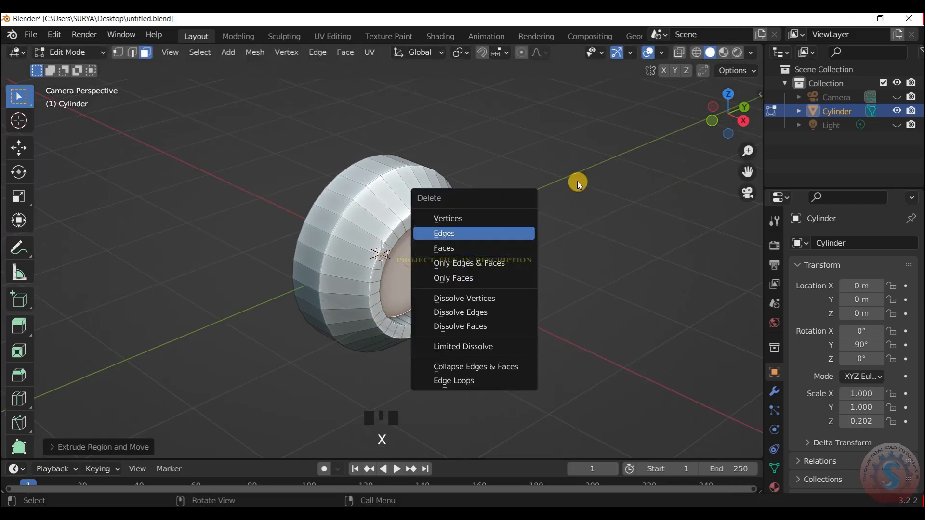
{"action": "left_click", "coordinate": [436, 248]}
{"action": "left_click", "coordinate": [434, 254]}
{"action": "right_click", "coordinate": [434, 255]}
{"action": "left_click", "coordinate": [486, 310]}
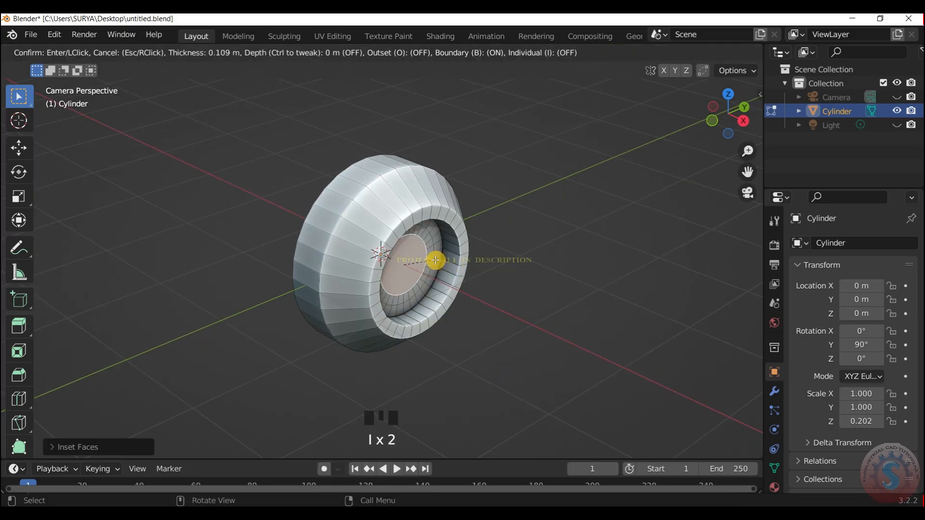
{"action": "left_click", "coordinate": [413, 265]}
{"action": "left_click", "coordinate": [559, 202]}
Step: Apply the cylinder's scale in Object Mode and return to Edit Mode
{"action": "left_click_drag", "start_coordinate": [729, 117], "coordinate": [729, 111]}
{"action": "scroll", "coordinate": [506, 202], "scroll_direction": "up", "scroll_amount": 5}
{"action": "left_click", "coordinate": [133, 52]}
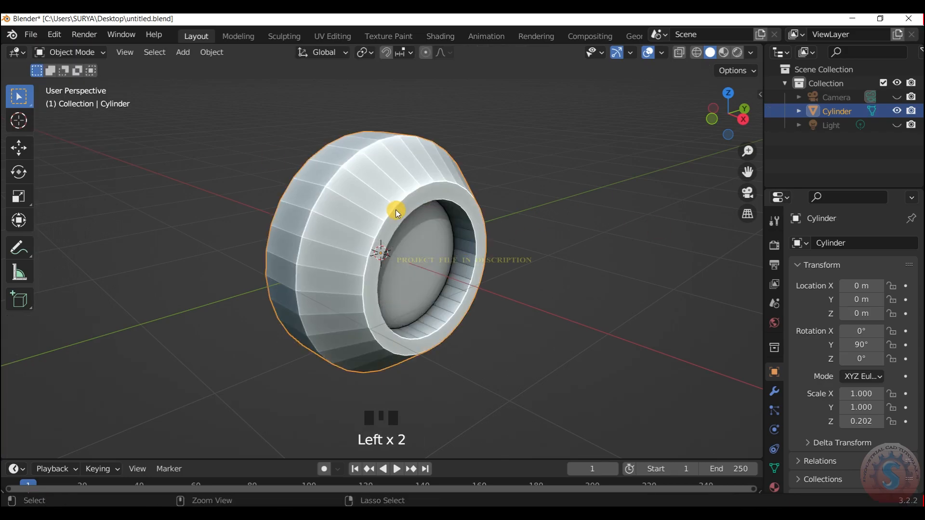
{"action": "left_click", "coordinate": [451, 238]}
{"action": "left_click", "coordinate": [63, 52]}
{"action": "left_click", "coordinate": [62, 67]}
{"action": "left_click", "coordinate": [39, 52]}
{"action": "left_click", "coordinate": [57, 81]}
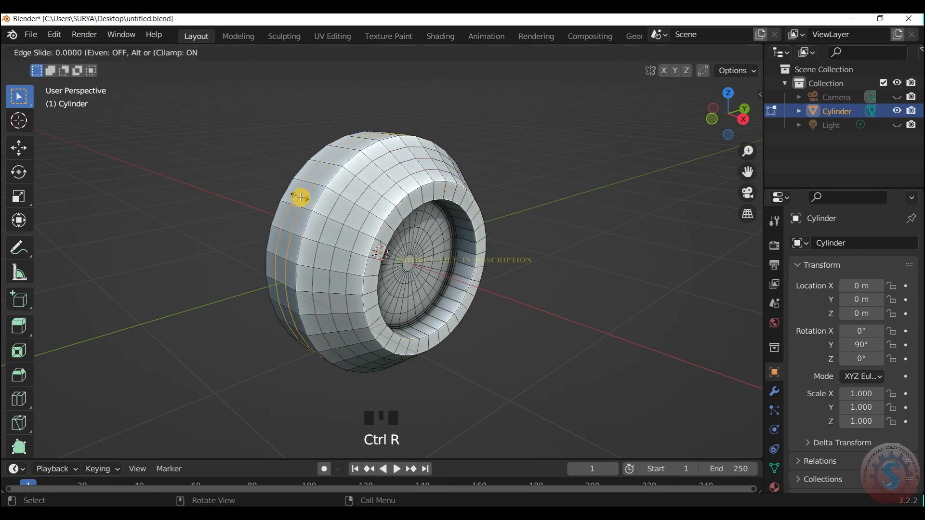
Step: Add edge loops around the cylinder's rim and inset its back face
{"action": "scroll", "coordinate": [298, 197], "scroll_direction": "up", "scroll_amount": 2}
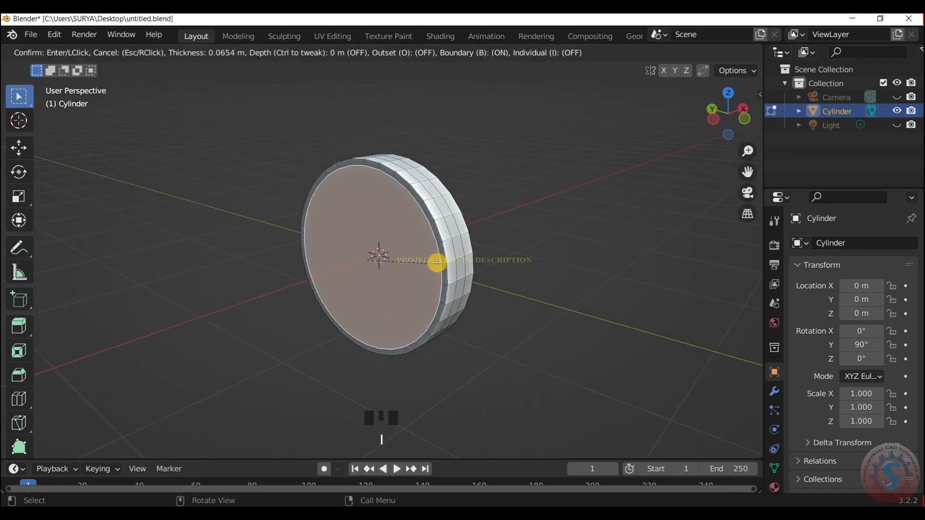
{"action": "left_click", "coordinate": [384, 264]}
{"action": "scroll", "coordinate": [430, 274], "scroll_direction": "up", "scroll_amount": 3}
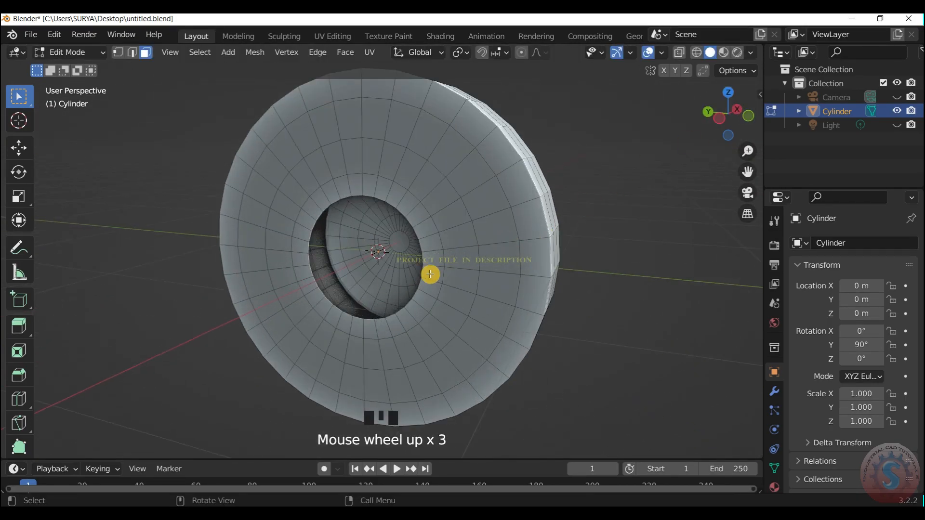
Step: Undo the last edits to the back recess
{"action": "key", "text": "ctrl+z"}
{"action": "key", "text": "ctrl+z"}
{"action": "key", "text": "ctrl+z"}
{"action": "key", "text": "ctrl+z"}
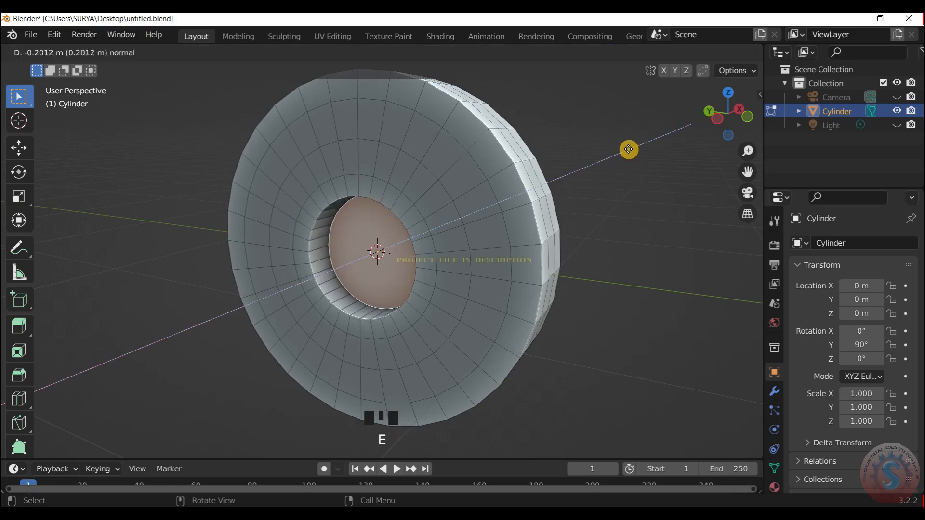
Step: Delete the floor face of the recess extruded about 0.2 m into the back, and add edge loops around its wall
{"action": "key", "text": "x"}
{"action": "left_click", "coordinate": [635, 163]}
{"action": "mouse_move", "coordinate": [634, 163]}
{"action": "middle_mouse_down"}
{"action": "mouse_move", "coordinate": [568, 166]}
{"action": "mouse_move", "coordinate": [622, 166]}
{"action": "middle_mouse_up"}
{"action": "key", "text": "ctrl+r"}
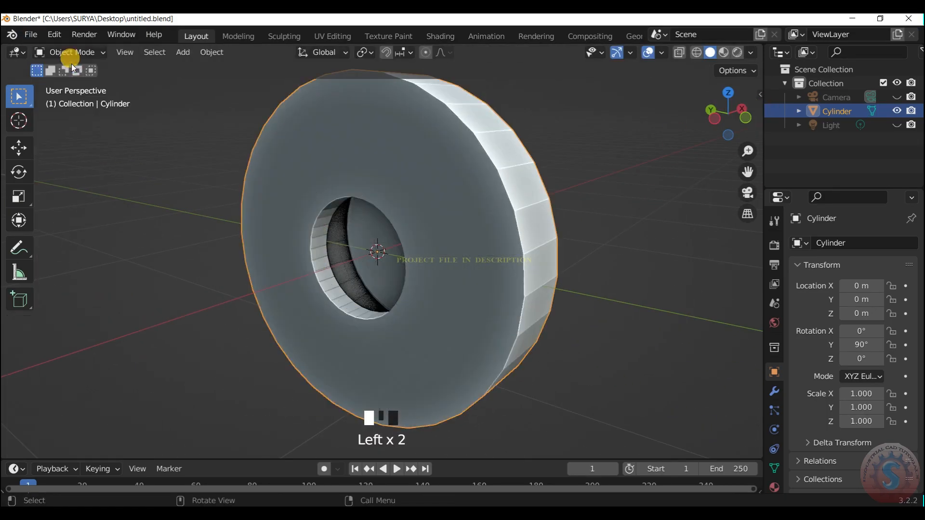
{"action": "scroll", "coordinate": [433, 169], "scroll_direction": "down", "scroll_amount": 1}
Step: Examine the wheel's front in Object Mode and return to Edit Mode
{"action": "left_click_drag", "start_coordinate": [716, 124], "coordinate": [597, 126]}
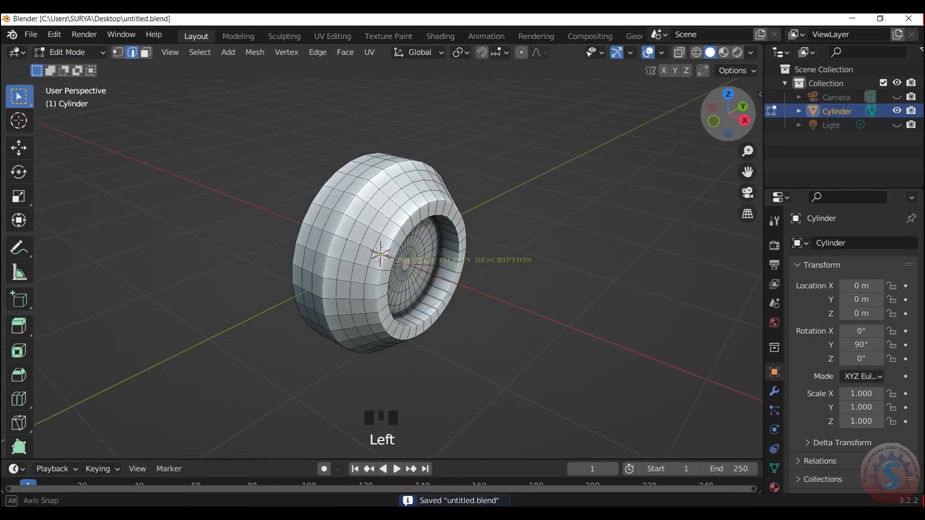
{"action": "left_click", "coordinate": [473, 305]}
{"action": "left_click", "coordinate": [70, 52]}
{"action": "left_click", "coordinate": [63, 67]}
{"action": "left_click", "coordinate": [70, 52]}
{"action": "left_click", "coordinate": [65, 81]}
Step: Select the outer edge loop of the wheel's back face and bevel it
{"action": "scroll", "coordinate": [434, 192], "scroll_direction": "up", "scroll_amount": 2}
{"action": "left_click_drag", "start_coordinate": [718, 117], "coordinate": [802, 119]}
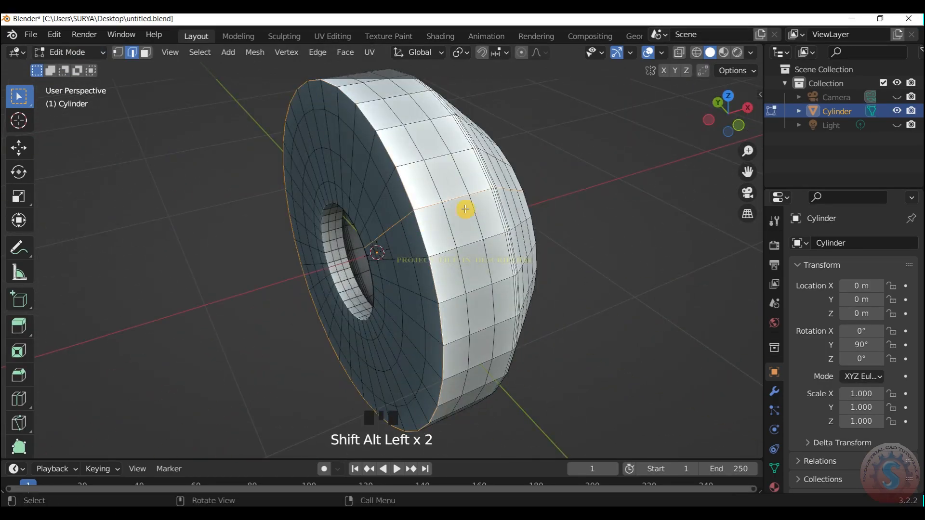
{"action": "left_click", "coordinate": [444, 228]}
{"action": "left_click", "coordinate": [241, 227]}
{"action": "scroll", "coordinate": [366, 229], "scroll_direction": "up", "scroll_amount": 1}
Step: Bevel the outer and inner edge loops of the back hole with three segments
{"action": "middle_click_drag", "start_coordinate": [362, 231], "coordinate": [393, 203]}
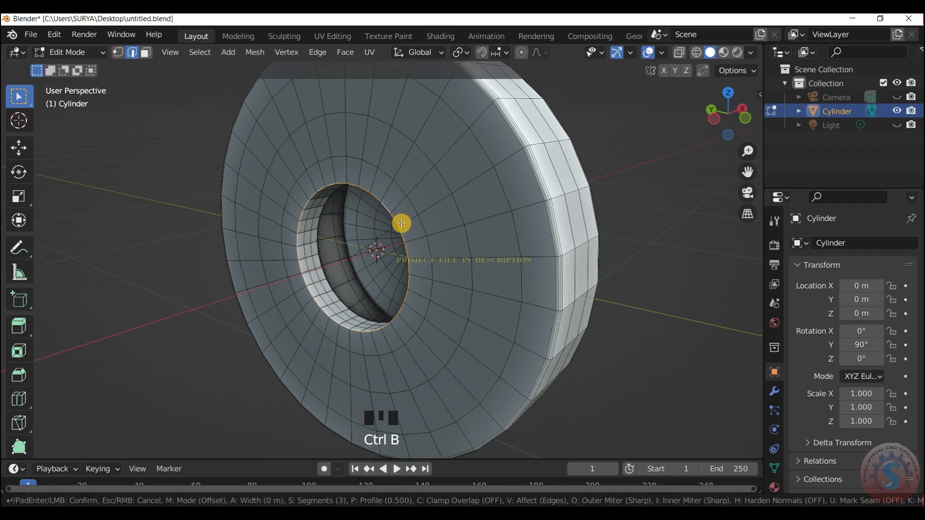
{"action": "left_click", "coordinate": [407, 222]}
{"action": "scroll", "coordinate": [673, 251], "scroll_direction": "up", "scroll_amount": 1}
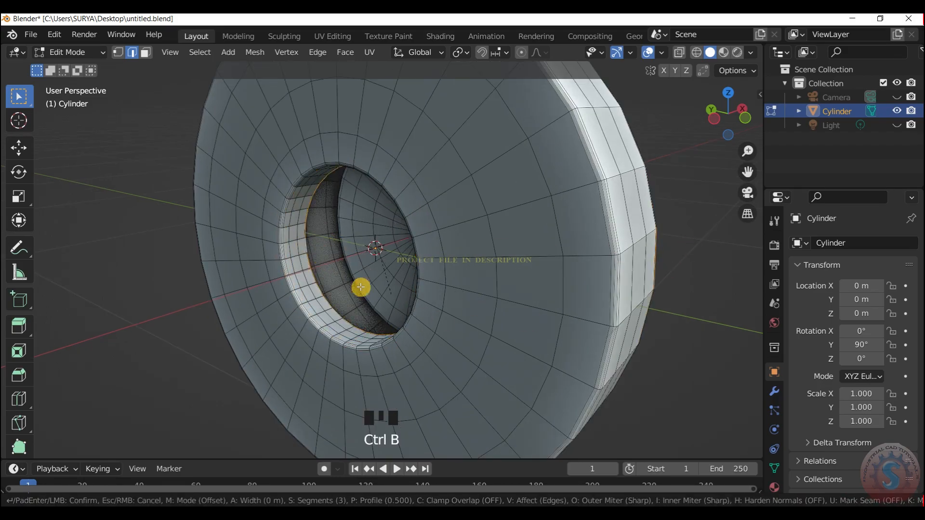
{"action": "left_click", "coordinate": [386, 293]}
{"action": "middle_click_drag", "start_coordinate": [386, 293], "coordinate": [351, 284]}
Step: Check the bevelled wheel in Object Mode and add further supporting edge loops in Edit Mode
{"action": "left_click", "coordinate": [65, 58]}
{"action": "left_click", "coordinate": [66, 69]}
{"action": "mouse_move", "coordinate": [726, 115]}
{"action": "left_mouse_down"}
{"action": "mouse_move", "coordinate": [738, 117]}
{"action": "mouse_move", "coordinate": [722, 136]}
{"action": "mouse_move", "coordinate": [679, 117]}
{"action": "mouse_move", "coordinate": [742, 115]}
{"action": "mouse_move", "coordinate": [722, 119]}
{"action": "left_mouse_up"}
{"action": "left_click", "coordinate": [573, 289]}
{"action": "scroll", "coordinate": [482, 270], "scroll_direction": "up", "scroll_amount": 2}
{"action": "left_click", "coordinate": [72, 54]}
{"action": "left_click", "coordinate": [70, 82]}
{"action": "key", "text": "ctrl+r"}
{"action": "key", "text": "ctrl+r"}
{"action": "left_click", "coordinate": [568, 179]}
Step: Add a Subdivision Surface modifier to the wheel and save the file
{"action": "scroll", "coordinate": [727, 116], "scroll_direction": "down", "scroll_amount": 2}
{"action": "scroll", "coordinate": [722, 120], "scroll_direction": "down", "scroll_amount": 2}
{"action": "left_click", "coordinate": [775, 392]}
{"action": "left_click", "coordinate": [853, 243]}
{"action": "scroll", "coordinate": [670, 445], "scroll_direction": "down", "scroll_amount": 2}
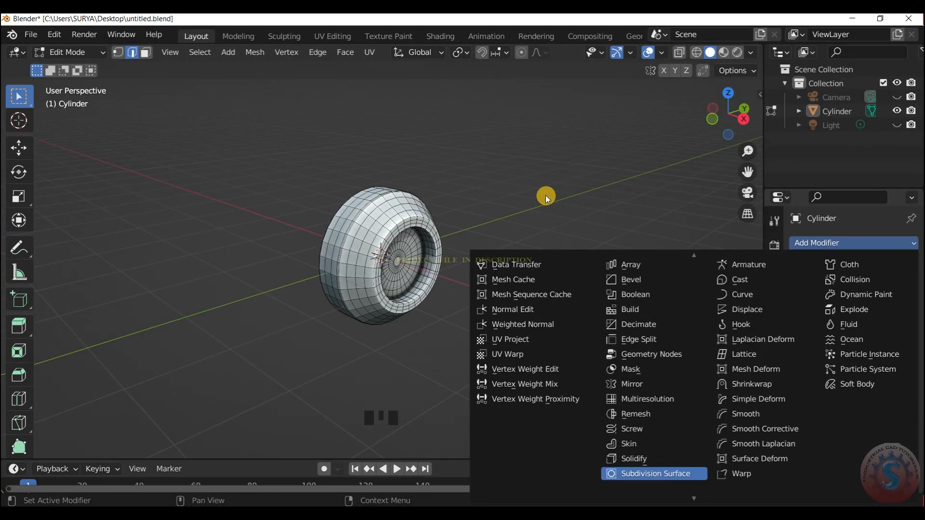
{"action": "left_click", "coordinate": [653, 474]}
{"action": "key", "text": "ctrl+s"}
Step: Enable Auto Smooth at 30° on the wheel and set the Subdivision Surface viewport level to 2
{"action": "left_click", "coordinate": [774, 469]}
{"action": "scroll", "coordinate": [813, 474], "scroll_direction": "down", "scroll_amount": 2}
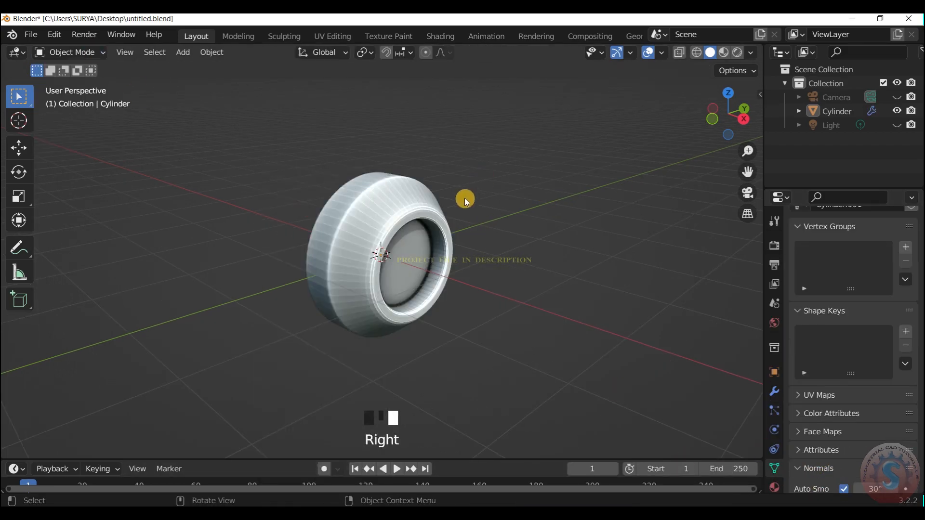
{"action": "left_click", "coordinate": [774, 391]}
{"action": "scroll", "coordinate": [526, 259], "scroll_direction": "up", "scroll_amount": 2}
{"action": "left_click", "coordinate": [72, 51]}
{"action": "left_click", "coordinate": [71, 83]}
{"action": "left_click", "coordinate": [71, 51]}
{"action": "left_click", "coordinate": [70, 68]}
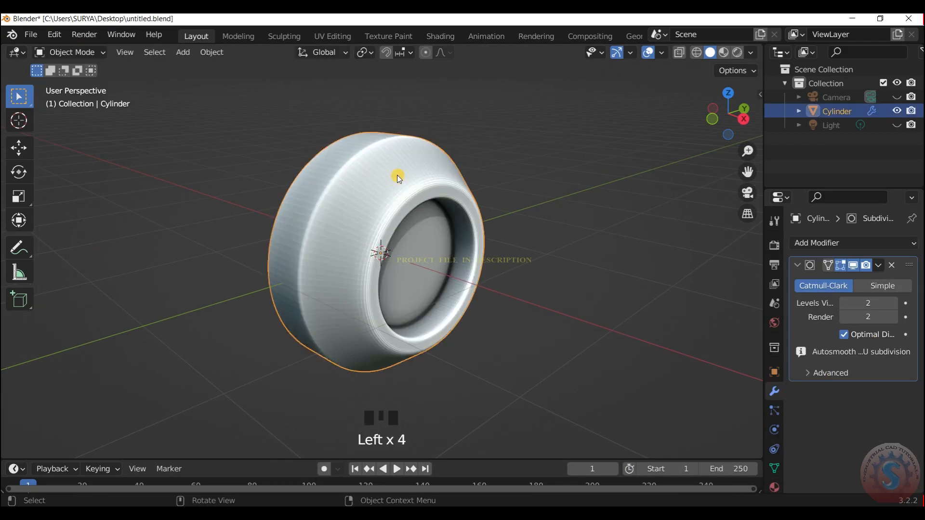
Step: Save the file and view the smoothed wheel through the camera
{"action": "scroll", "coordinate": [397, 175], "scroll_direction": "up", "scroll_amount": 1}
{"action": "left_click_drag", "start_coordinate": [723, 113], "coordinate": [720, 114]}
{"action": "key", "text": "ctrl+s"}
{"action": "scroll", "coordinate": [636, 195], "scroll_direction": "down", "scroll_amount": 1}
{"action": "key", "text": "KP_0"}
{"action": "key", "text": "KP_0"}
{"action": "key", "text": "KP_0"}
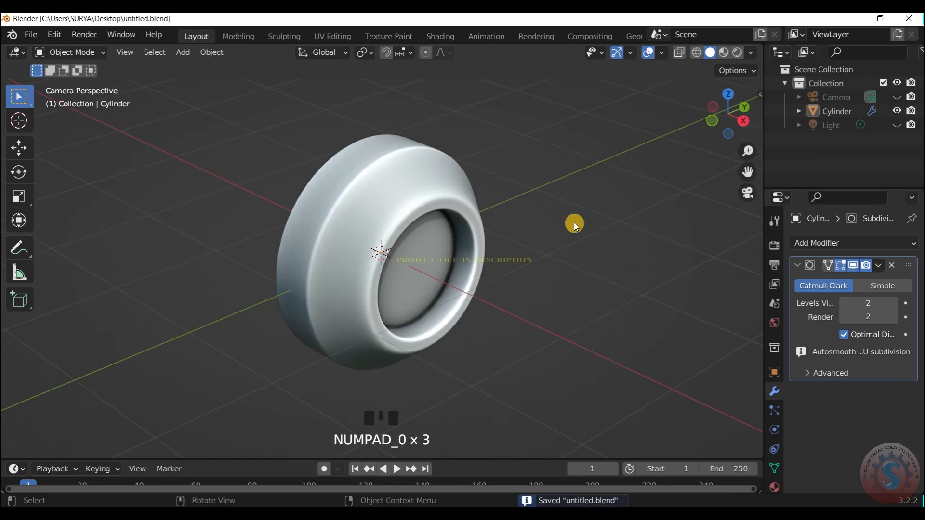
Step: Select the strip of faces on the lower part of the wheel's rim in Edit Mode
{"action": "left_click", "coordinate": [72, 52]}
{"action": "left_click", "coordinate": [72, 82]}
{"action": "key", "text": "KP_3"}
{"action": "left_click_drag", "start_coordinate": [747, 171], "coordinate": [728, 54]}
{"action": "scroll", "coordinate": [530, 279], "scroll_direction": "up", "scroll_amount": 2}
{"action": "left_click", "coordinate": [445, 261], "text": "alt+shift"}
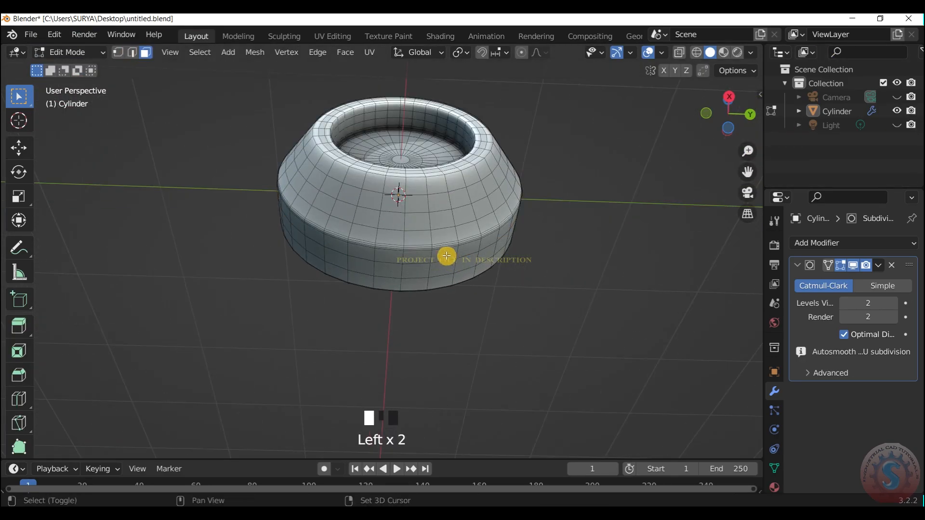
{"action": "left_click", "coordinate": [340, 248], "text": "shift"}
{"action": "left_click", "coordinate": [337, 271], "text": "shift"}
{"action": "left_click_drag", "start_coordinate": [728, 105], "coordinate": [714, 120]}
{"action": "key", "text": "KP_3"}
{"action": "left_click", "coordinate": [452, 244], "text": "shift"}
{"action": "key", "text": "KP_1"}
Step: Extrude the selected rim faces downward into a long leg and scale down its end
{"action": "scroll", "coordinate": [440, 265], "scroll_direction": "up", "scroll_amount": 1}
{"action": "key", "text": "e"}
{"action": "left_click", "coordinate": [487, 282]}
{"action": "scroll", "coordinate": [508, 206], "scroll_direction": "down", "scroll_amount": 3}
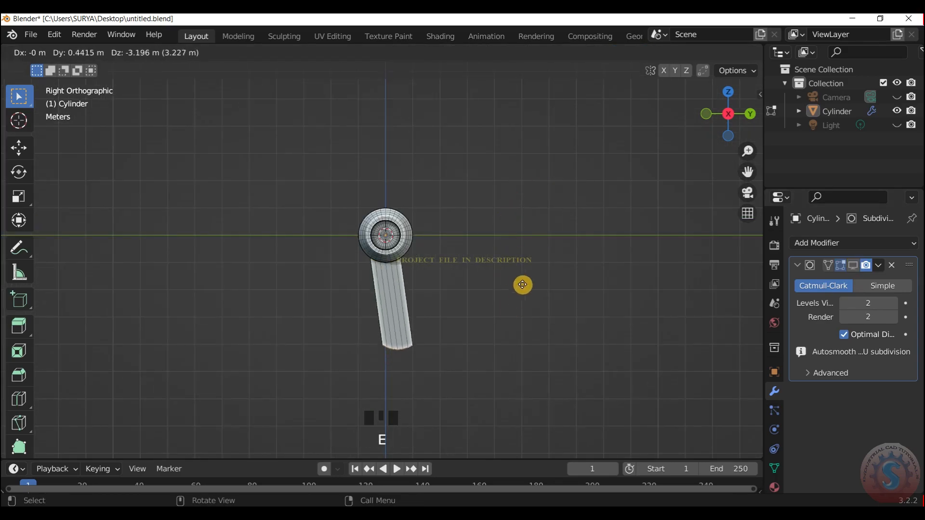
{"action": "left_click_drag", "start_coordinate": [749, 177], "coordinate": [779, 71]}
{"action": "key", "text": "s"}
{"action": "left_click", "coordinate": [452, 281]}
Step: Examine the tapered leg from several angles in Object Mode
{"action": "left_click_drag", "start_coordinate": [732, 118], "coordinate": [771, 126]}
{"action": "scroll", "coordinate": [530, 193], "scroll_direction": "up", "scroll_amount": 3}
{"action": "left_click_drag", "start_coordinate": [747, 172], "coordinate": [708, 240]}
{"action": "scroll", "coordinate": [530, 217], "scroll_direction": "down", "scroll_amount": 2}
{"action": "mouse_move", "coordinate": [729, 121]}
{"action": "left_mouse_down"}
{"action": "mouse_move", "coordinate": [730, 108]}
{"action": "mouse_move", "coordinate": [684, 130]}
{"action": "mouse_move", "coordinate": [664, 127]}
{"action": "left_mouse_up"}
{"action": "left_click", "coordinate": [74, 54]}
{"action": "left_click", "coordinate": [73, 68]}
Step: Change the solid viewport shading's lighting to a neutral grey look
{"action": "left_click", "coordinate": [751, 52]}
{"action": "left_click", "coordinate": [738, 120]}
{"action": "left_click", "coordinate": [737, 146]}
{"action": "left_click", "coordinate": [660, 200]}
{"action": "scroll", "coordinate": [626, 145], "scroll_direction": "up", "scroll_amount": 2}
{"action": "scroll", "coordinate": [626, 145], "scroll_direction": "down", "scroll_amount": 3}
{"action": "left_click_drag", "start_coordinate": [741, 105], "coordinate": [790, 108]}
{"action": "left_click", "coordinate": [751, 53]}
{"action": "left_click", "coordinate": [689, 119]}
{"action": "left_click", "coordinate": [750, 53]}
{"action": "left_click", "coordinate": [689, 159]}
{"action": "scroll", "coordinate": [482, 192], "scroll_direction": "up", "scroll_amount": 3}
Step: Cut a series of evenly spaced edge loops across the length of the tapered leg in Edit Mode
{"action": "left_click", "coordinate": [69, 54]}
{"action": "left_click", "coordinate": [75, 83]}
{"action": "scroll", "coordinate": [407, 238], "scroll_direction": "down", "scroll_amount": 3}
{"action": "key", "text": "ctrl+r"}
{"action": "scroll", "coordinate": [407, 241], "scroll_direction": "up", "scroll_amount": 4}
{"action": "left_click", "coordinate": [406, 241]}
{"action": "left_click", "coordinate": [406, 241]}
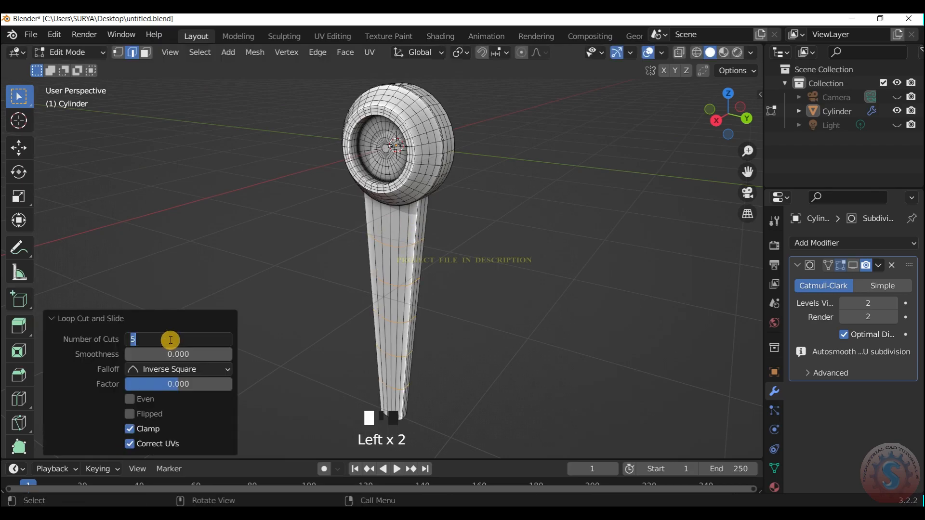
{"action": "type", "text": "2"}
Step: Examine the subdivided leg in Object Mode and return to Edit Mode
{"action": "left_click_drag", "start_coordinate": [727, 115], "coordinate": [752, 108]}
{"action": "left_click", "coordinate": [71, 51]}
{"action": "left_click", "coordinate": [74, 69]}
{"action": "left_click", "coordinate": [71, 52]}
{"action": "left_click", "coordinate": [74, 83]}
{"action": "left_click", "coordinate": [313, 224]}
{"action": "left_click", "coordinate": [702, 119]}
{"action": "key", "text": "ctrl+z"}
Step: Try shaping a block of faces near the leg's lower end into a scaled circle, and undo it
{"action": "scroll", "coordinate": [752, 109], "scroll_direction": "down", "scroll_amount": 4}
{"action": "left_click_drag", "start_coordinate": [748, 172], "coordinate": [746, 53]}
{"action": "left_click_drag", "start_coordinate": [732, 116], "coordinate": [694, 120]}
{"action": "scroll", "coordinate": [643, 145], "scroll_direction": "down", "scroll_amount": 1}
{"action": "key", "text": "KP_3"}
{"action": "left_click_drag", "start_coordinate": [749, 171], "coordinate": [697, 120]}
{"action": "scroll", "coordinate": [646, 209], "scroll_direction": "up", "scroll_amount": 5}
{"action": "left_click_drag", "start_coordinate": [339, 294], "coordinate": [388, 325], "text": "shift"}
{"action": "right_click", "coordinate": [360, 317]}
{"action": "left_click", "coordinate": [404, 210]}
{"action": "key", "text": "s"}
{"action": "left_click", "coordinate": [415, 312]}
{"action": "left_click", "coordinate": [413, 314]}
{"action": "key", "text": "ctrl+z"}
{"action": "key", "text": "ctrl+z"}
{"action": "key", "text": "ctrl+z"}
Step: Change the lighting style of the solid viewport shading
{"action": "scroll", "coordinate": [434, 243], "scroll_direction": "up", "scroll_amount": 3}
{"action": "left_click", "coordinate": [750, 52]}
{"action": "left_click", "coordinate": [694, 100]}
{"action": "scroll", "coordinate": [482, 241], "scroll_direction": "down", "scroll_amount": 2}
Step: Try insetting the faces near the leg's lower end and turning them into a circle, and undo it
{"action": "key", "text": "i"}
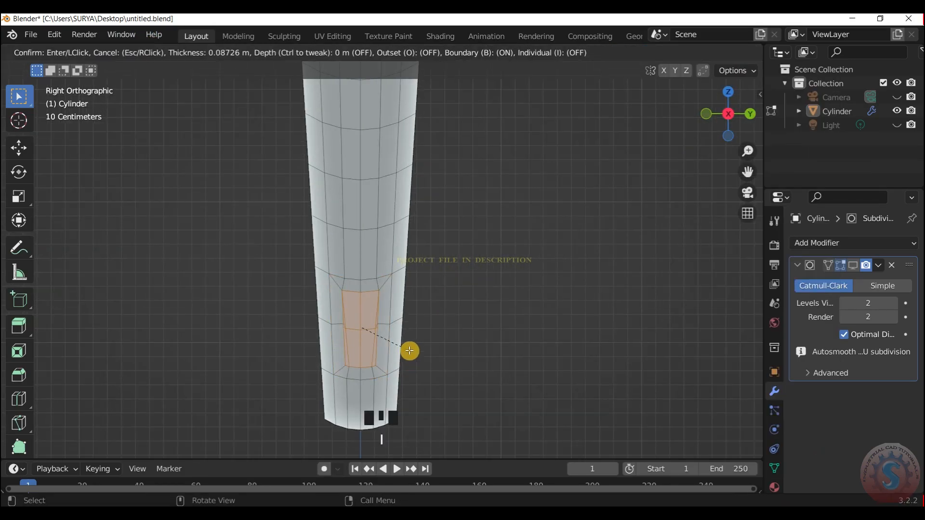
{"action": "left_click", "coordinate": [407, 351]}
{"action": "right_click", "coordinate": [364, 333]}
{"action": "left_click", "coordinate": [404, 210]}
{"action": "key", "text": "s"}
{"action": "key", "text": "ctrl+z"}
{"action": "key", "text": "ctrl+z"}
Step: Cut another edge loop across the lower leg, and try shaping the surrounding faces into a scaled circle
{"action": "key", "text": "ctrl+r"}
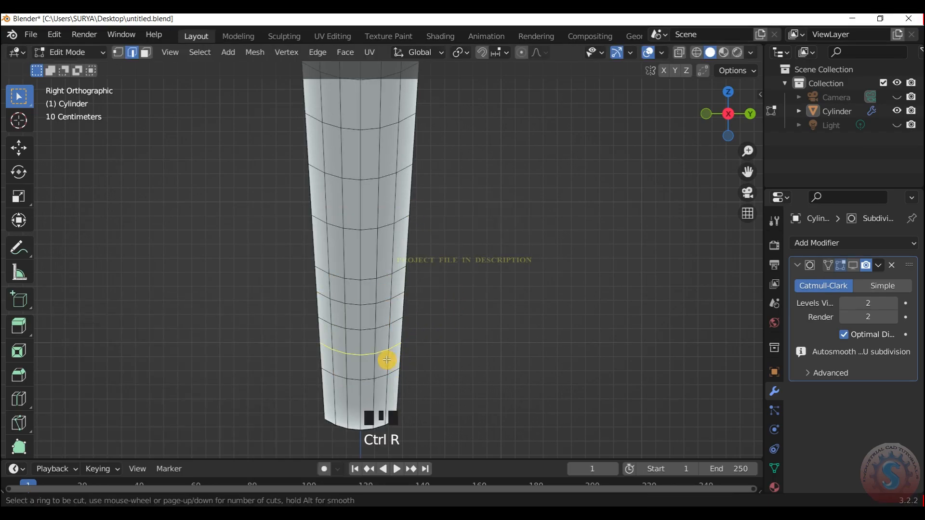
{"action": "left_click", "coordinate": [416, 353]}
{"action": "right_click", "coordinate": [371, 330]}
{"action": "left_click", "coordinate": [409, 211]}
{"action": "key", "text": "s"}
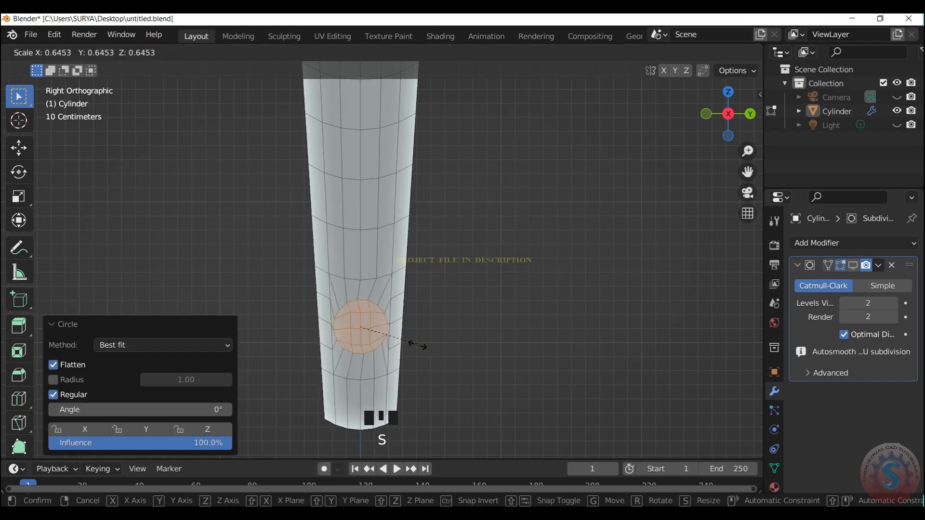
{"action": "left_click", "coordinate": [410, 343]}
{"action": "scroll", "coordinate": [448, 316], "scroll_direction": "down", "scroll_amount": 4}
{"action": "key", "text": "ctrl+z"}
{"action": "key", "text": "ctrl+z"}
Step: Inset a block of faces near the leg's lower end and shape it into a scaled circle with LoopTools
{"action": "left_click", "coordinate": [375, 338]}
{"action": "scroll", "coordinate": [374, 345], "scroll_direction": "up", "scroll_amount": 2}
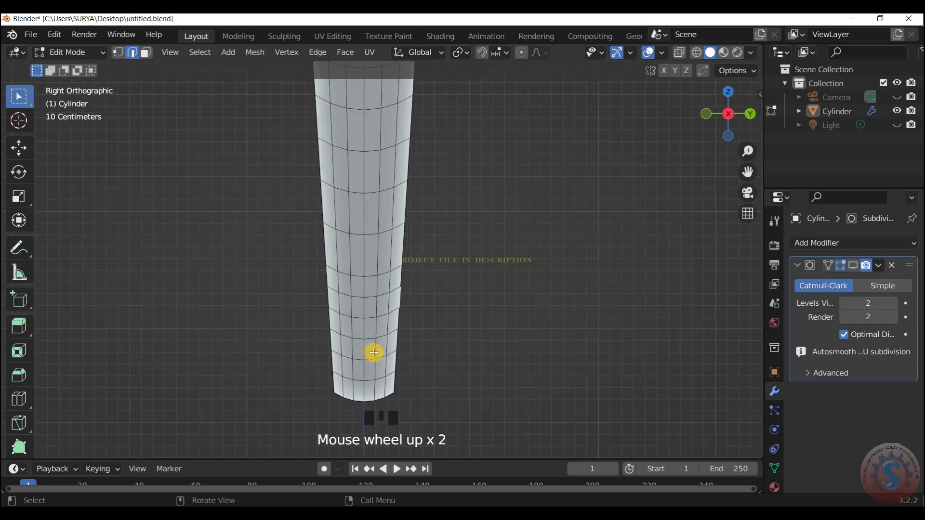
{"action": "left_click_drag", "start_coordinate": [377, 367], "coordinate": [383, 371], "text": "shift"}
{"action": "scroll", "coordinate": [392, 341], "scroll_direction": "up", "scroll_amount": 1}
{"action": "key", "text": "i"}
{"action": "left_click", "coordinate": [376, 339]}
{"action": "right_click", "coordinate": [374, 332]}
{"action": "left_click", "coordinate": [412, 210]}
{"action": "key", "text": "s"}
{"action": "left_click", "coordinate": [388, 362]}
Step: Delete the faces inside the circle to open a round hole in the leg's side
{"action": "left_click", "coordinate": [412, 360]}
{"action": "key", "text": "x"}
{"action": "left_click", "coordinate": [414, 359]}
Step: Examine the opposite side of the leg around its lower end
{"action": "scroll", "coordinate": [433, 345], "scroll_direction": "down", "scroll_amount": 3}
{"action": "left_click_drag", "start_coordinate": [729, 120], "coordinate": [630, 237]}
{"action": "key", "text": "KP_3"}
{"action": "key", "text": "KP_6"}
{"action": "key", "text": "KP_3"}
{"action": "key", "text": "KP_Decimal"}
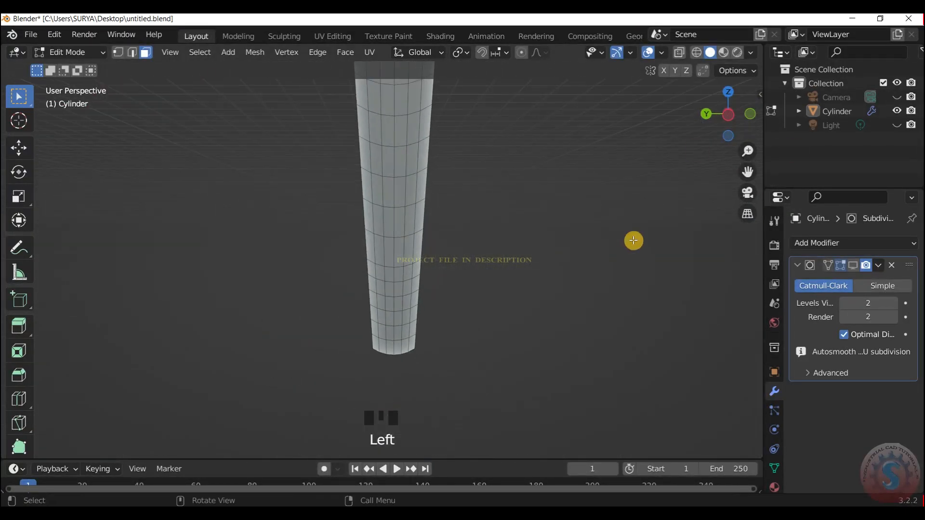
Step: Try to shape the faces near the leg's lower end into a circle with LoopTools
{"action": "scroll", "coordinate": [424, 324], "scroll_direction": "up", "scroll_amount": 4}
{"action": "right_click", "coordinate": [366, 198]}
{"action": "mouse_move", "coordinate": [366, 198]}
{"action": "left_click", "coordinate": [496, 209]}
{"action": "key", "text": "ctrl+z"}
Step: Inset the faces on the leg's opposite side near its lower end and shape them into a scaled LoopTools circle
{"action": "key", "text": "i"}
{"action": "left_click", "coordinate": [451, 345]}
{"action": "right_click", "coordinate": [449, 344]}
{"action": "left_click", "coordinate": [496, 209]}
{"action": "key", "text": "s"}
{"action": "left_click", "coordinate": [445, 349]}
Step: Inset the faces inside the circle and delete the inner ones to open the second side of the hole
{"action": "key", "text": "i"}
{"action": "left_click", "coordinate": [462, 357]}
{"action": "key", "text": "x"}
{"action": "left_click", "coordinate": [460, 356]}
{"action": "scroll", "coordinate": [460, 355], "scroll_direction": "down", "scroll_amount": 2}
{"action": "left_click_drag", "start_coordinate": [720, 114], "coordinate": [683, 134]}
{"action": "scroll", "coordinate": [721, 112], "scroll_direction": "down", "scroll_amount": 1}
Step: Undo the face deletion and circle shaping on the leg's opposite side, and save the file
{"action": "key", "text": "ctrl+z"}
{"action": "scroll", "coordinate": [652, 157], "scroll_direction": "up", "scroll_amount": 2}
{"action": "mouse_move", "coordinate": [728, 114]}
{"action": "left_mouse_down"}
{"action": "mouse_move", "coordinate": [694, 115]}
{"action": "mouse_move", "coordinate": [738, 88]}
{"action": "mouse_move", "coordinate": [704, 128]}
{"action": "mouse_move", "coordinate": [741, 111]}
{"action": "mouse_move", "coordinate": [695, 119]}
{"action": "mouse_move", "coordinate": [744, 96]}
{"action": "mouse_move", "coordinate": [738, 114]}
{"action": "mouse_move", "coordinate": [715, 111]}
{"action": "mouse_move", "coordinate": [722, 114]}
{"action": "left_mouse_up"}
{"action": "key", "text": "ctrl+z"}
{"action": "key", "text": "ctrl+s"}
Step: Inset the face block near the leg's lower end on the opposite side and shape it into a scaled circle with LoopTools
{"action": "scroll", "coordinate": [342, 281], "scroll_direction": "up", "scroll_amount": 3}
{"action": "scroll", "coordinate": [382, 345], "scroll_direction": "up", "scroll_amount": 2}
{"action": "key", "text": "i"}
{"action": "left_click", "coordinate": [375, 341]}
{"action": "right_click", "coordinate": [372, 337]}
{"action": "left_click", "coordinate": [409, 210]}
{"action": "key", "text": "s"}
{"action": "left_click", "coordinate": [390, 324]}
Step: Try insetting the faces inside the new circle on the leg's opposite side
{"action": "key", "text": "KP_3"}
{"action": "key", "text": "KP_1"}
{"action": "scroll", "coordinate": [472, 278], "scroll_direction": "down", "scroll_amount": 3}
{"action": "scroll", "coordinate": [392, 357], "scroll_direction": "up", "scroll_amount": 4}
{"action": "scroll", "coordinate": [396, 356], "scroll_direction": "down", "scroll_amount": 2}
{"action": "key", "text": "i"}
{"action": "left_click", "coordinate": [393, 352]}
{"action": "scroll", "coordinate": [433, 308], "scroll_direction": "down", "scroll_amount": 1}
{"action": "scroll", "coordinate": [359, 316], "scroll_direction": "up", "scroll_amount": 6}
{"action": "key", "text": "ctrl+z"}
Step: Inset the circle's faces and delete them to open the opposite side of the hole, and save the file
{"action": "left_click", "coordinate": [488, 318]}
{"action": "key", "text": "i"}
{"action": "left_click", "coordinate": [482, 321]}
{"action": "key", "text": "x"}
{"action": "left_click", "coordinate": [484, 319]}
{"action": "key", "text": "KP_3"}
{"action": "key", "text": "ctrl+s"}
Step: Bridge the edge loops of the two openings to form the hole's inner wall through the leg
{"action": "scroll", "coordinate": [473, 342], "scroll_direction": "up", "scroll_amount": 3}
{"action": "right_click", "coordinate": [451, 339]}
{"action": "left_click", "coordinate": [430, 135]}
{"action": "left_click", "coordinate": [631, 261]}
Step: Examine the through-hole in both Object Mode and Edit Mode, and save the file
{"action": "scroll", "coordinate": [630, 261], "scroll_direction": "down", "scroll_amount": 2}
{"action": "left_click_drag", "start_coordinate": [738, 111], "coordinate": [707, 113]}
{"action": "left_click", "coordinate": [77, 53]}
{"action": "left_click", "coordinate": [75, 68]}
{"action": "scroll", "coordinate": [448, 289], "scroll_direction": "down", "scroll_amount": 3}
{"action": "left_click", "coordinate": [81, 54]}
{"action": "left_click", "coordinate": [75, 81]}
{"action": "key", "text": "ctrl+r"}
{"action": "scroll", "coordinate": [404, 356], "scroll_direction": "up", "scroll_amount": 2}
{"action": "left_click", "coordinate": [79, 53]}
{"action": "left_click", "coordinate": [75, 68]}
{"action": "scroll", "coordinate": [691, 148], "scroll_direction": "down", "scroll_amount": 3}
{"action": "key", "text": "ctrl+s"}
{"action": "left_click", "coordinate": [78, 53]}
{"action": "left_click", "coordinate": [76, 80]}
Step: Select the edge loop around the hole's rim and leave Edit Mode
{"action": "scroll", "coordinate": [399, 369], "scroll_direction": "up", "scroll_amount": 15}
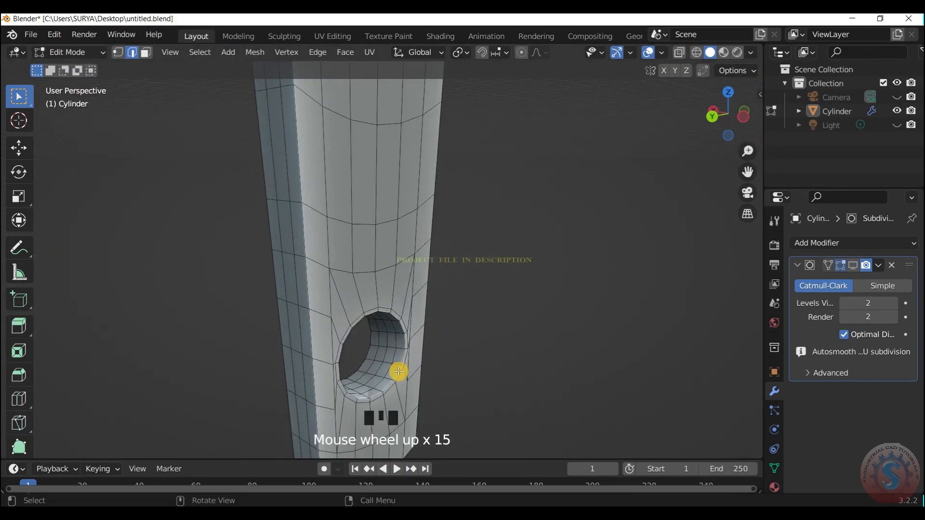
{"action": "scroll", "coordinate": [458, 332], "scroll_direction": "up", "scroll_amount": 4}
{"action": "scroll", "coordinate": [724, 111], "scroll_direction": "down", "scroll_amount": 9}
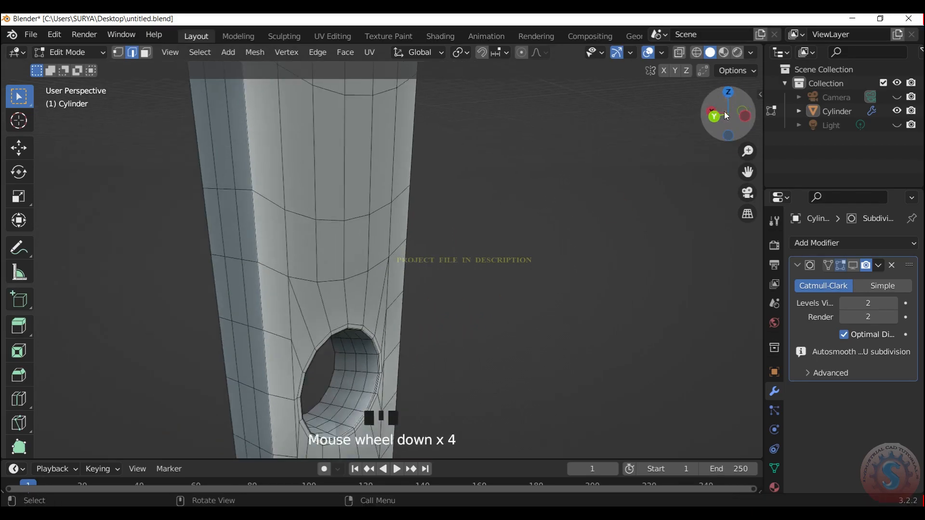
{"action": "left_click_drag", "start_coordinate": [725, 111], "coordinate": [747, 112]}
{"action": "scroll", "coordinate": [414, 346], "scroll_direction": "up", "scroll_amount": 7}
{"action": "left_click", "coordinate": [395, 381], "text": "alt+shift"}
{"action": "left_click", "coordinate": [410, 400]}
{"action": "key", "text": "Tab"}
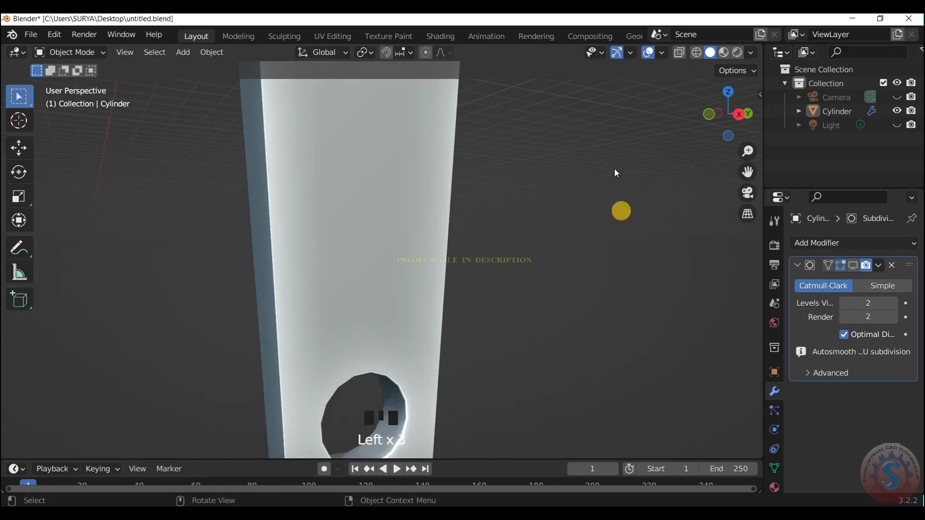
Step: Show the subdivision smoothing on the whole model in Object Mode and save the file
{"action": "scroll", "coordinate": [491, 236], "scroll_direction": "down", "scroll_amount": 6}
{"action": "scroll", "coordinate": [280, 316], "scroll_direction": "up", "scroll_amount": 5}
{"action": "left_click_drag", "start_coordinate": [734, 114], "coordinate": [757, 127]}
{"action": "left_click", "coordinate": [73, 53]}
{"action": "left_click", "coordinate": [71, 80]}
{"action": "scroll", "coordinate": [219, 385], "scroll_direction": "up", "scroll_amount": 2}
{"action": "key", "text": "Tab"}
{"action": "scroll", "coordinate": [727, 190], "scroll_direction": "down", "scroll_amount": 8}
{"action": "key", "text": "ctrl+s"}
Step: In camera view, raise the model along the Z axis and scale it by a factor of 0.816
{"action": "key", "text": "KP_0"}
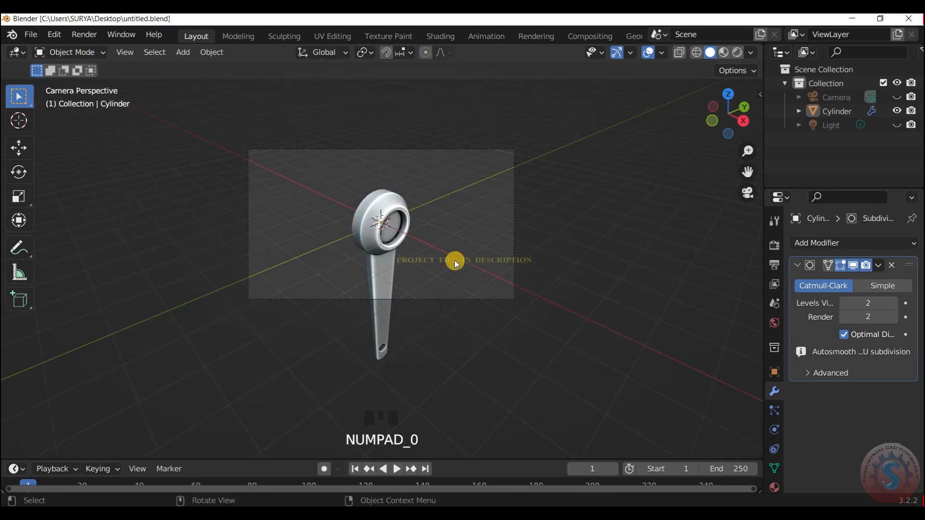
{"action": "left_click", "coordinate": [383, 289]}
{"action": "key", "text": "s"}
{"action": "left_click", "coordinate": [367, 248]}
{"action": "key", "text": "g"}
{"action": "key", "text": "z"}
{"action": "left_click", "coordinate": [393, 202]}
{"action": "scroll", "coordinate": [395, 193], "scroll_direction": "up", "scroll_amount": 2}
{"action": "key", "text": "s"}
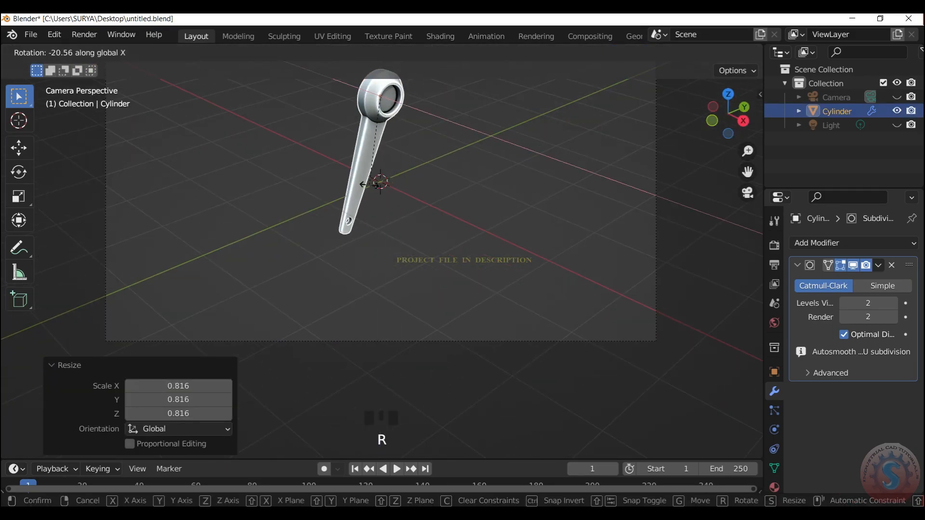
Step: Try rotating the model by about -9° around the global X axis
{"action": "right_click", "coordinate": [393, 193]}
{"action": "left_click", "coordinate": [434, 206]}
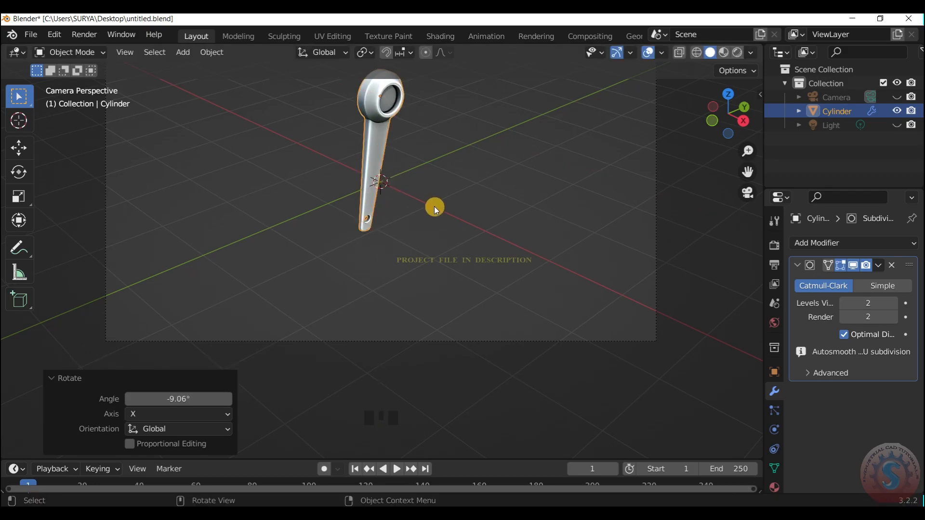
{"action": "scroll", "coordinate": [440, 166], "scroll_direction": "down", "scroll_amount": 2}
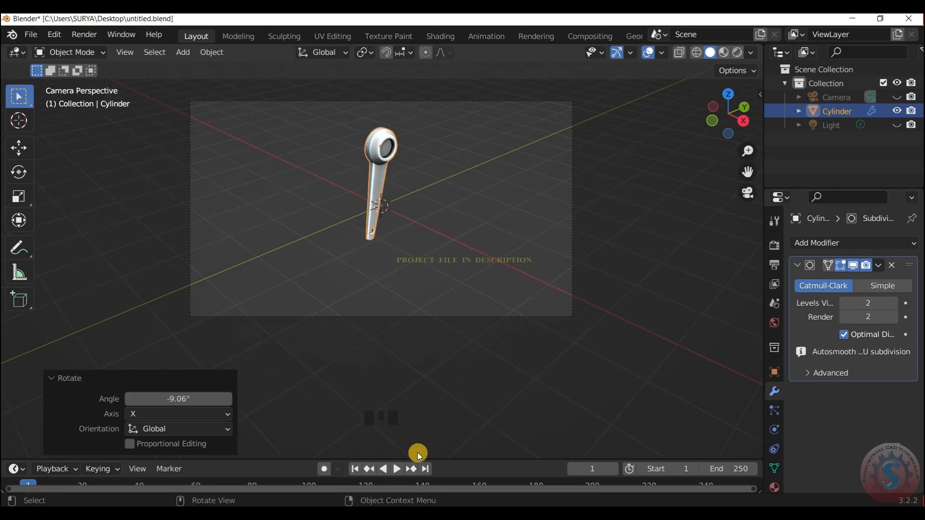
{"action": "scroll", "coordinate": [419, 192], "scroll_direction": "up", "scroll_amount": 1}
{"action": "left_click", "coordinate": [427, 172]}
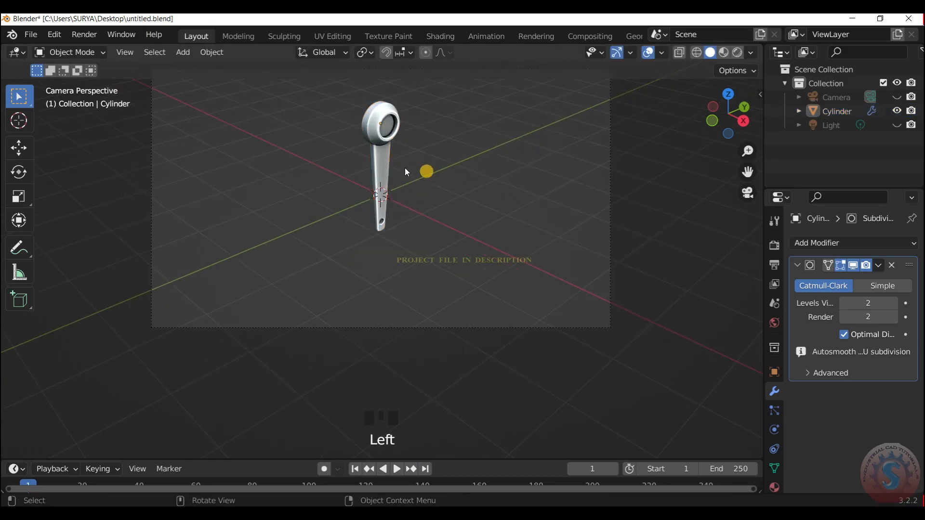
{"action": "scroll", "coordinate": [432, 196], "scroll_direction": "up", "scroll_amount": 1}
{"action": "left_click", "coordinate": [433, 196]}
Step: Enter Edit Mode and cut a supporting edge loop along the narrow side of the hub and leg, close to the edge
{"action": "left_click", "coordinate": [75, 52]}
{"action": "left_click", "coordinate": [71, 81]}
{"action": "key", "text": "KP_0"}
{"action": "scroll", "coordinate": [339, 89], "scroll_direction": "up", "scroll_amount": 4}
{"action": "left_click_drag", "start_coordinate": [746, 115], "coordinate": [737, 117]}
{"action": "scroll", "coordinate": [747, 171], "scroll_direction": "up", "scroll_amount": 3}
{"action": "left_click_drag", "start_coordinate": [747, 171], "coordinate": [857, 251]}
{"action": "middle_click_drag", "start_coordinate": [294, 122], "coordinate": [247, 192]}
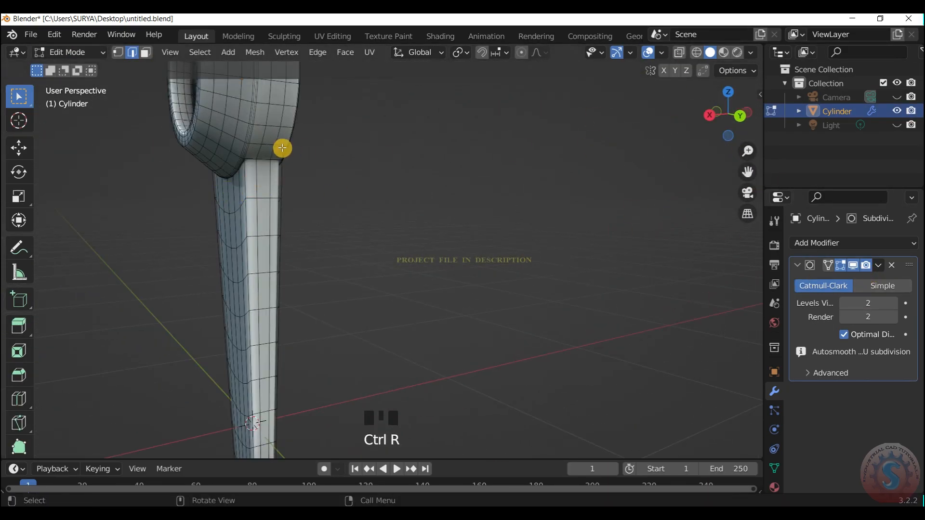
{"action": "left_click", "coordinate": [249, 190]}
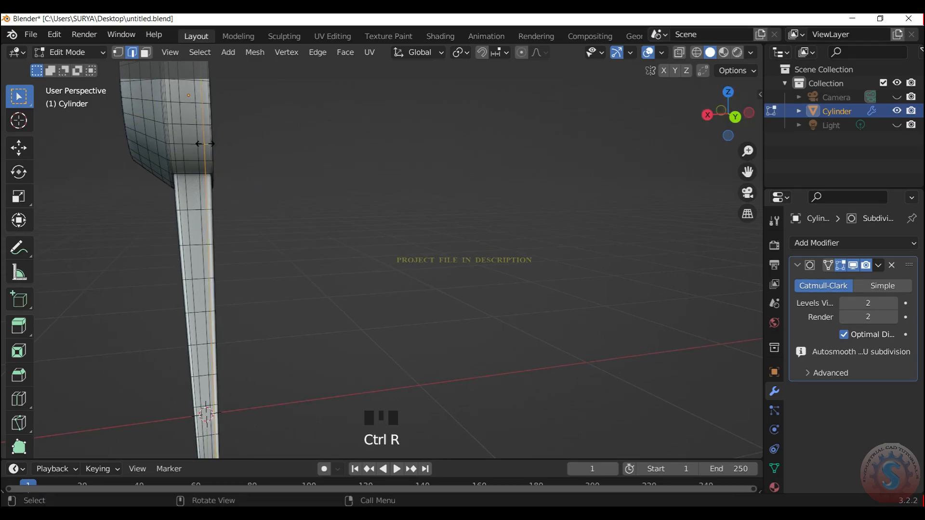
Step: Inspect the edge loops on the hub and leg from several sides, and return to Object Mode
{"action": "scroll", "coordinate": [597, 139], "scroll_direction": "down", "scroll_amount": 4}
{"action": "left_click_drag", "start_coordinate": [729, 114], "coordinate": [596, 132]}
{"action": "left_click_drag", "start_coordinate": [747, 172], "coordinate": [689, 175]}
{"action": "scroll", "coordinate": [475, 134], "scroll_direction": "up", "scroll_amount": 2}
{"action": "left_click_drag", "start_coordinate": [729, 115], "coordinate": [853, 267]}
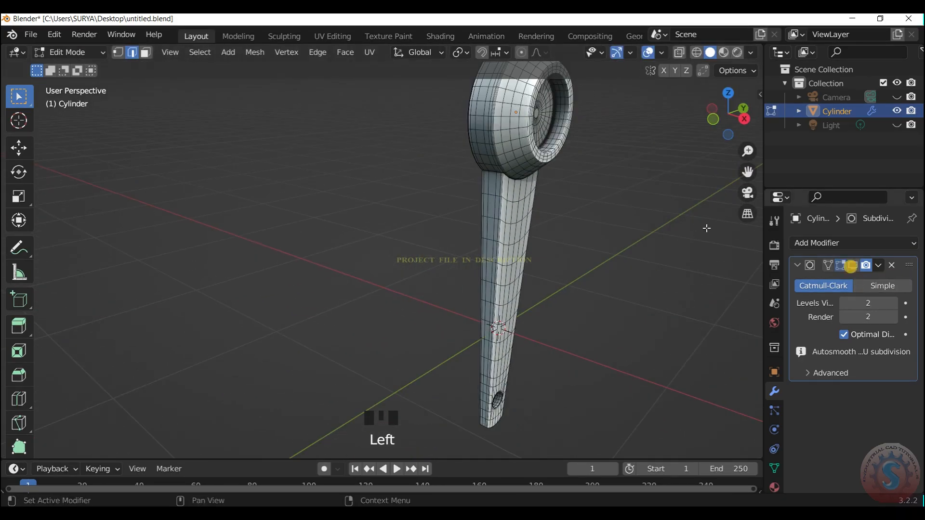
{"action": "left_click", "coordinate": [75, 52]}
{"action": "left_click", "coordinate": [72, 67]}
Step: Duplicate the model, move the copy beside the original and rotate it 135° around the global X axis
{"action": "key", "text": "KP_0"}
{"action": "scroll", "coordinate": [391, 252], "scroll_direction": "up", "scroll_amount": 6}
{"action": "key", "text": "shift+d"}
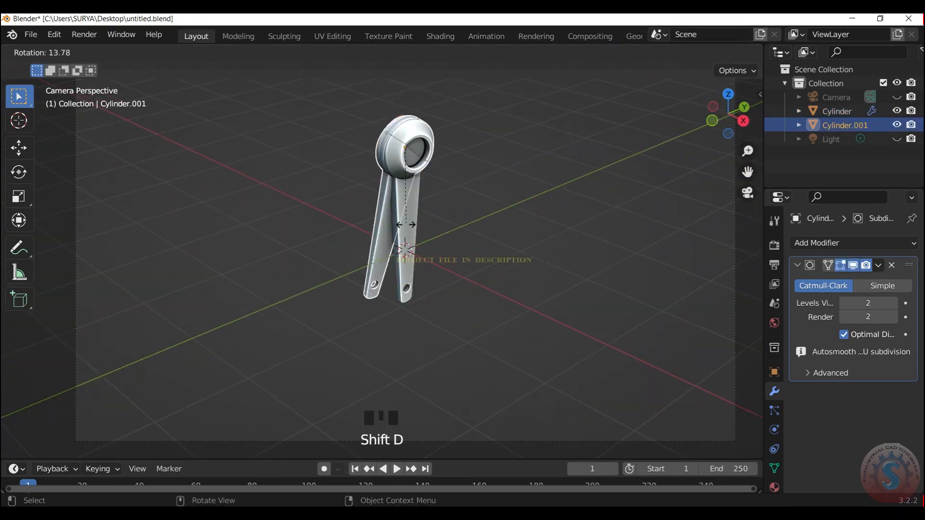
{"action": "key", "text": "g"}
{"action": "left_click", "coordinate": [369, 219]}
{"action": "key", "text": "r"}
{"action": "key", "text": "x"}
{"action": "left_click", "coordinate": [371, 155]}
{"action": "scroll", "coordinate": [371, 155], "scroll_direction": "down", "scroll_amount": 4}
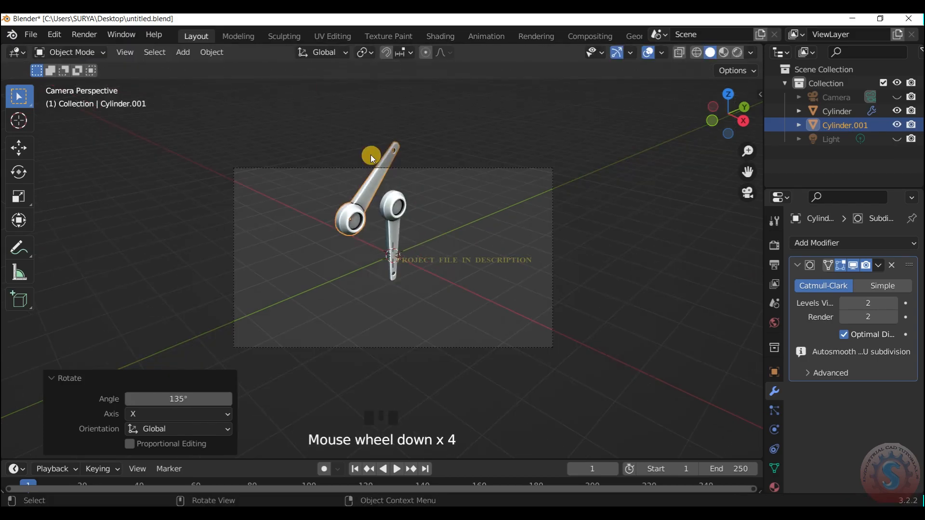
Step: Move the parts so the copy's leg end meets the hole in the original's leg
{"action": "left_click", "coordinate": [359, 277]}
{"action": "left_click_drag", "start_coordinate": [355, 216], "coordinate": [434, 304]}
{"action": "key", "text": "s"}
{"action": "key", "text": "g"}
{"action": "left_click", "coordinate": [425, 279]}
{"action": "scroll", "coordinate": [419, 265], "scroll_direction": "up", "scroll_amount": 5}
{"action": "key", "text": "g"}
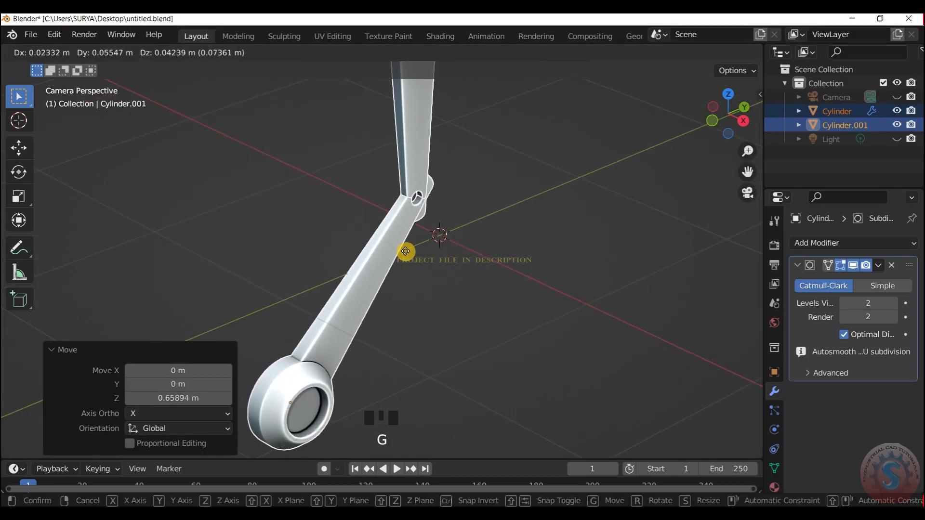
Step: Undo the moves and rotations of the copy and delete the duplicate
{"action": "key", "text": "ctrl+z"}
{"action": "key", "text": "ctrl+z"}
{"action": "key", "text": "ctrl+z"}
{"action": "key", "text": "ctrl+z"}
{"action": "key", "text": "ctrl+z"}
{"action": "key", "text": "ctrl+z"}
{"action": "scroll", "coordinate": [373, 198], "scroll_direction": "down", "scroll_amount": 5}
{"action": "key", "text": "Delete"}
Step: Duplicate the model again and move the copy along the Y axis, away from the original
{"action": "left_click", "coordinate": [425, 164]}
{"action": "key", "text": "shift+d"}
{"action": "key", "text": "r"}
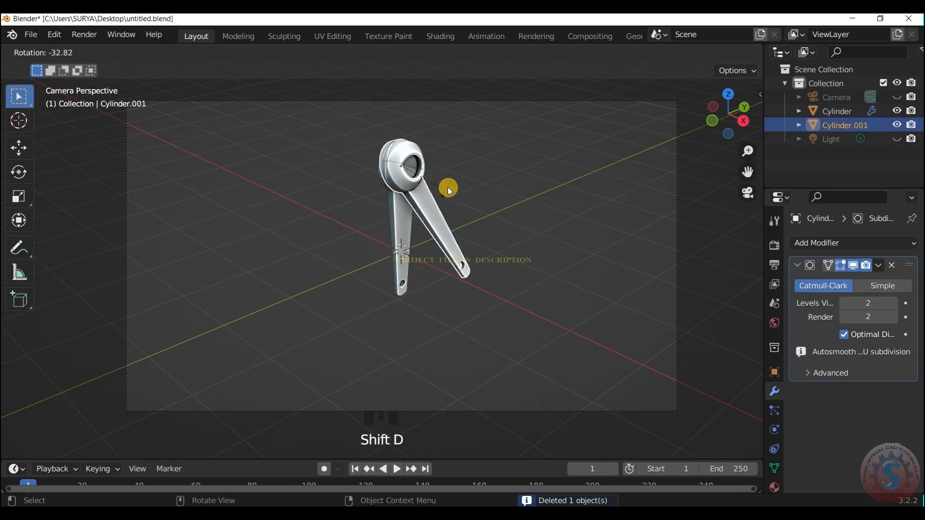
{"action": "right_click", "coordinate": [438, 197]}
{"action": "key", "text": "g"}
{"action": "key", "text": "y"}
{"action": "left_click", "coordinate": [363, 255]}
{"action": "left_click", "coordinate": [415, 194]}
{"action": "key", "text": "ctrl+z"}
Step: Place the copy beside the original and rotate it about 135° around the global X axis
{"action": "left_click", "coordinate": [331, 197]}
{"action": "key", "text": "r"}
{"action": "key", "text": "z"}
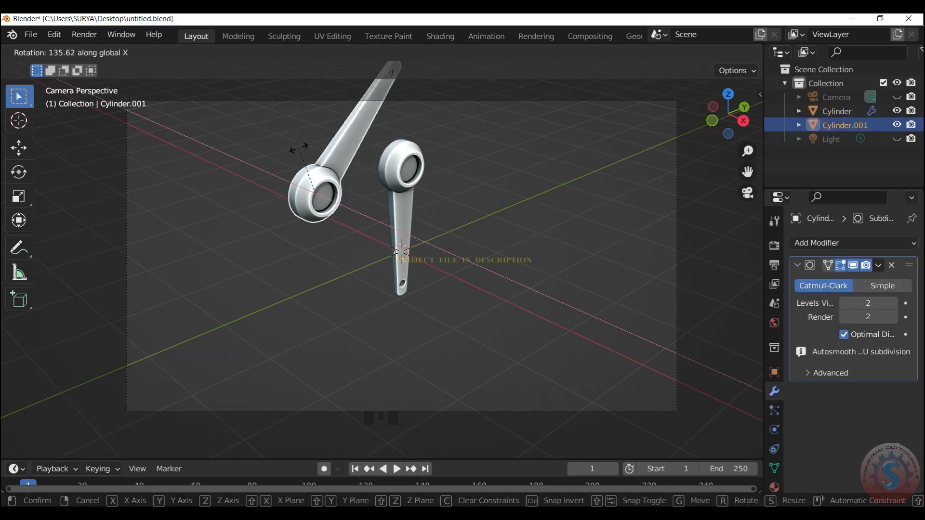
{"action": "left_click", "coordinate": [299, 149]}
Step: Lower the copy below the original along Z, and raise both parts together by about 0.82 m
{"action": "key", "text": "g"}
{"action": "key", "text": "z"}
{"action": "left_click", "coordinate": [330, 333]}
{"action": "key", "text": "s"}
{"action": "left_click", "coordinate": [412, 306]}
{"action": "key", "text": "g"}
{"action": "key", "text": "z"}
{"action": "scroll", "coordinate": [374, 250], "scroll_direction": "up", "scroll_amount": 2}
Step: In side view, move the copy along Y and Z so its leg hole lines up with the hole in the original's leg
{"action": "key", "text": "KP_7"}
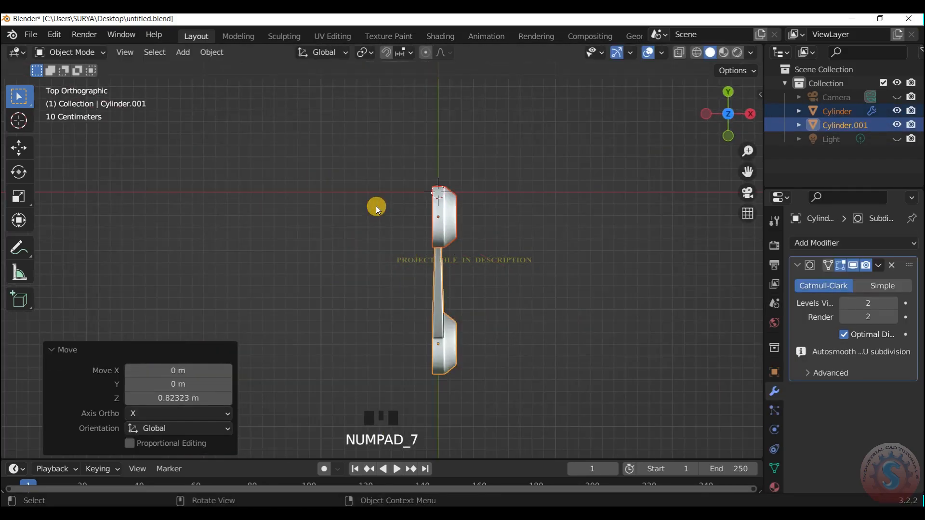
{"action": "key", "text": "KP_3"}
{"action": "scroll", "coordinate": [389, 275], "scroll_direction": "up", "scroll_amount": 1}
{"action": "scroll", "coordinate": [462, 234], "scroll_direction": "down", "scroll_amount": 1}
{"action": "left_click", "coordinate": [403, 287]}
{"action": "left_click", "coordinate": [403, 288]}
{"action": "key", "text": "g"}
{"action": "key", "text": "y"}
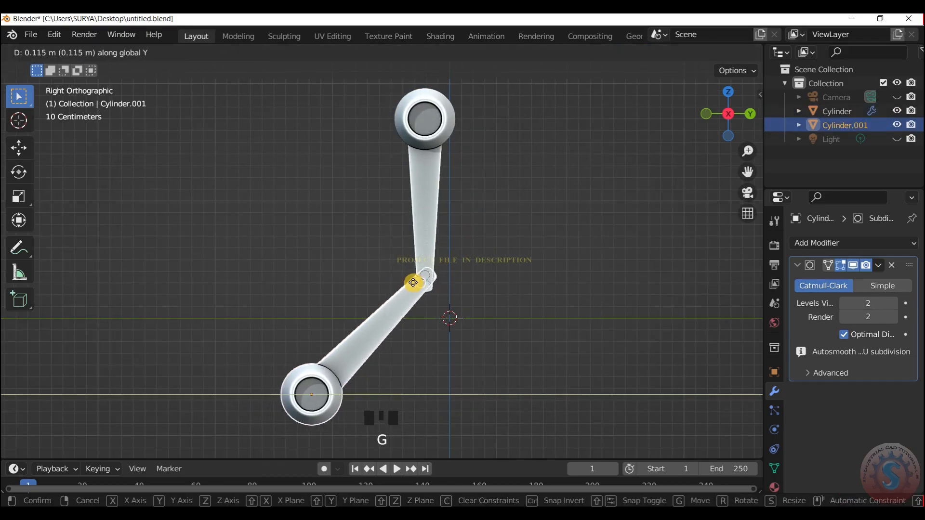
{"action": "left_click", "coordinate": [418, 301]}
{"action": "key", "text": "g"}
{"action": "key", "text": "z"}
{"action": "left_click", "coordinate": [427, 291]}
Step: Shift the copy slightly so its leg end sits against the side of the original's leg end
{"action": "scroll", "coordinate": [427, 289], "scroll_direction": "down", "scroll_amount": 4}
{"action": "left_click_drag", "start_coordinate": [729, 114], "coordinate": [799, 124]}
{"action": "scroll", "coordinate": [460, 299], "scroll_direction": "up", "scroll_amount": 4}
{"action": "left_click", "coordinate": [461, 308]}
{"action": "key", "text": "g"}
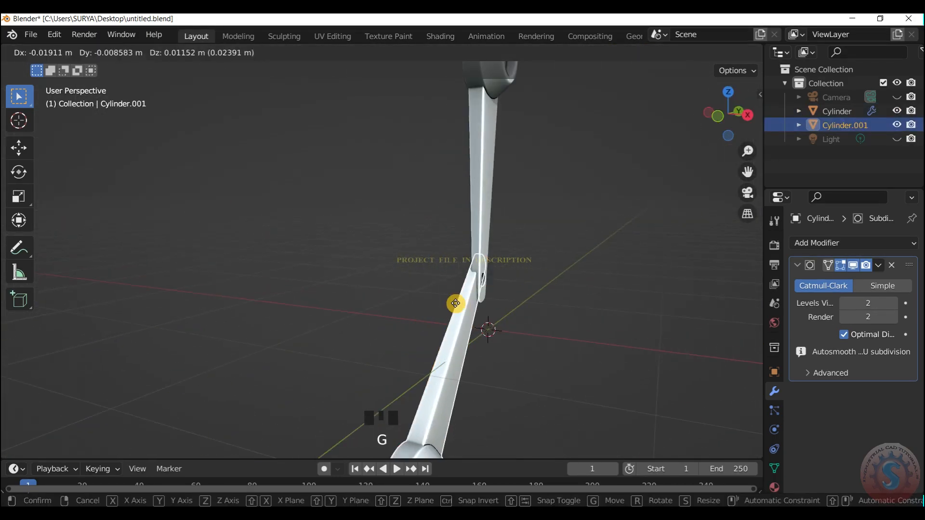
{"action": "left_click", "coordinate": [476, 315]}
{"action": "scroll", "coordinate": [476, 315], "scroll_direction": "down", "scroll_amount": 4}
{"action": "key", "text": "shift+d"}
{"action": "key", "text": "r"}
{"action": "key", "text": "ctrl+z"}
{"action": "key", "text": "ctrl+z"}
Step: Deselect the parts and save the Blender file
{"action": "left_click_drag", "start_coordinate": [728, 117], "coordinate": [868, 116]}
{"action": "left_click", "coordinate": [533, 258]}
{"action": "scroll", "coordinate": [533, 258], "scroll_direction": "down", "scroll_amount": 2}
{"action": "key", "text": "ctrl+s"}
{"action": "scroll", "coordinate": [470, 380], "scroll_direction": "up", "scroll_amount": 3}
{"action": "key", "text": "Tab"}
{"action": "scroll", "coordinate": [471, 376], "scroll_direction": "down", "scroll_amount": 3}
{"action": "left_click_drag", "start_coordinate": [726, 115], "coordinate": [682, 116]}
{"action": "scroll", "coordinate": [473, 338], "scroll_direction": "down", "scroll_amount": 2}
{"action": "scroll", "coordinate": [463, 309], "scroll_direction": "down", "scroll_amount": 3}
{"action": "left_click", "coordinate": [70, 52]}
{"action": "left_click", "coordinate": [77, 68]}
{"action": "left_click", "coordinate": [70, 52]}
{"action": "left_click", "coordinate": [79, 83]}
{"action": "left_click", "coordinate": [69, 52]}
{"action": "left_click", "coordinate": [77, 68]}
{"action": "scroll", "coordinate": [469, 377], "scroll_direction": "up", "scroll_amount": 2}
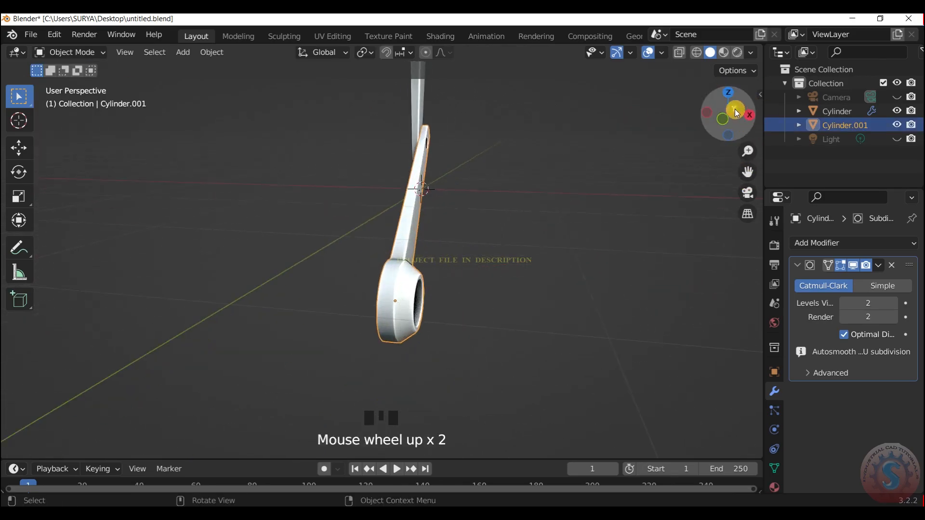
Step: Enter Edit Mode on the copy and delete the faces at the centre of its hub
{"action": "left_click", "coordinate": [70, 52]}
{"action": "left_click", "coordinate": [78, 83]}
{"action": "scroll", "coordinate": [217, 294], "scroll_direction": "up", "scroll_amount": 2}
{"action": "scroll", "coordinate": [166, 314], "scroll_direction": "up", "scroll_amount": 2}
{"action": "left_click", "coordinate": [165, 342], "text": "shift"}
{"action": "key", "text": "x"}
{"action": "left_click", "coordinate": [120, 324]}
Step: Select further faces on the copy's hub and delete them
{"action": "scroll", "coordinate": [420, 241], "scroll_direction": "down", "scroll_amount": 2}
{"action": "left_click_drag", "start_coordinate": [727, 117], "coordinate": [776, 118]}
{"action": "scroll", "coordinate": [605, 204], "scroll_direction": "up", "scroll_amount": 4}
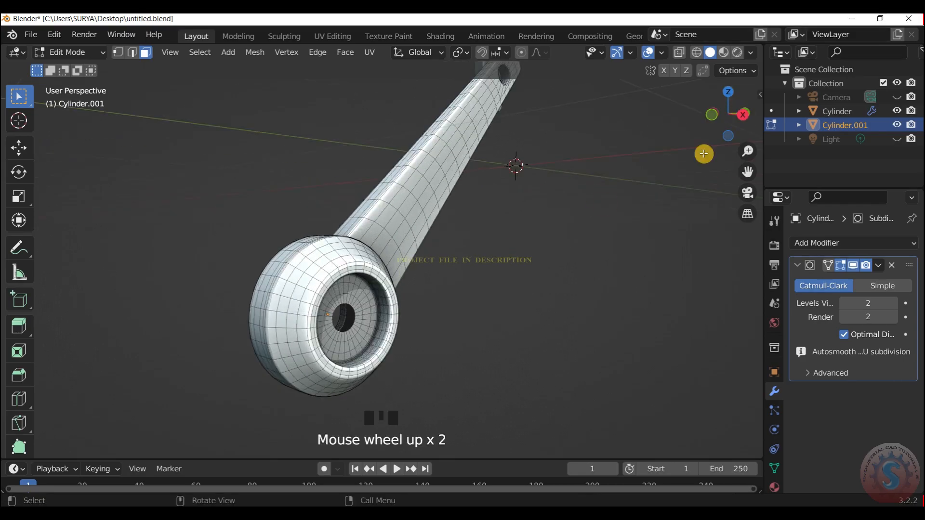
{"action": "left_click_drag", "start_coordinate": [176, 313], "coordinate": [229, 347], "text": "shift"}
{"action": "left_click", "coordinate": [613, 346]}
{"action": "left_click", "coordinate": [728, 114]}
{"action": "left_click_drag", "start_coordinate": [748, 172], "coordinate": [920, 92]}
{"action": "scroll", "coordinate": [421, 198], "scroll_direction": "up", "scroll_amount": 3}
{"action": "left_click", "coordinate": [403, 204], "text": "shift"}
{"action": "key", "text": "x"}
{"action": "left_click", "coordinate": [430, 252]}
Step: Save the file, return to Object Mode and clear the selection
{"action": "scroll", "coordinate": [430, 252], "scroll_direction": "down", "scroll_amount": 4}
{"action": "left_click_drag", "start_coordinate": [715, 100], "coordinate": [669, 57]}
{"action": "key", "text": "ctrl+s"}
{"action": "left_click", "coordinate": [59, 55]}
{"action": "left_click", "coordinate": [72, 68]}
{"action": "left_click", "coordinate": [382, 250]}
{"action": "left_click", "coordinate": [554, 231]}
{"action": "scroll", "coordinate": [554, 231], "scroll_direction": "down", "scroll_amount": 3}
{"action": "key", "text": "KP_7"}
{"action": "key", "text": "KP_9"}
{"action": "key", "text": "KP_7"}
{"action": "left_click", "coordinate": [421, 253]}
{"action": "left_click", "coordinate": [365, 206]}
{"action": "mouse_move", "coordinate": [723, 113]}
{"action": "left_mouse_down"}
{"action": "mouse_move", "coordinate": [776, 108]}
{"action": "mouse_move", "coordinate": [720, 116]}
{"action": "left_mouse_up"}
{"action": "scroll", "coordinate": [371, 225], "scroll_direction": "down", "scroll_amount": 3}
{"action": "scroll", "coordinate": [371, 225], "scroll_direction": "up", "scroll_amount": 1}
{"action": "key", "text": "x"}
{"action": "left_click", "coordinate": [290, 243]}
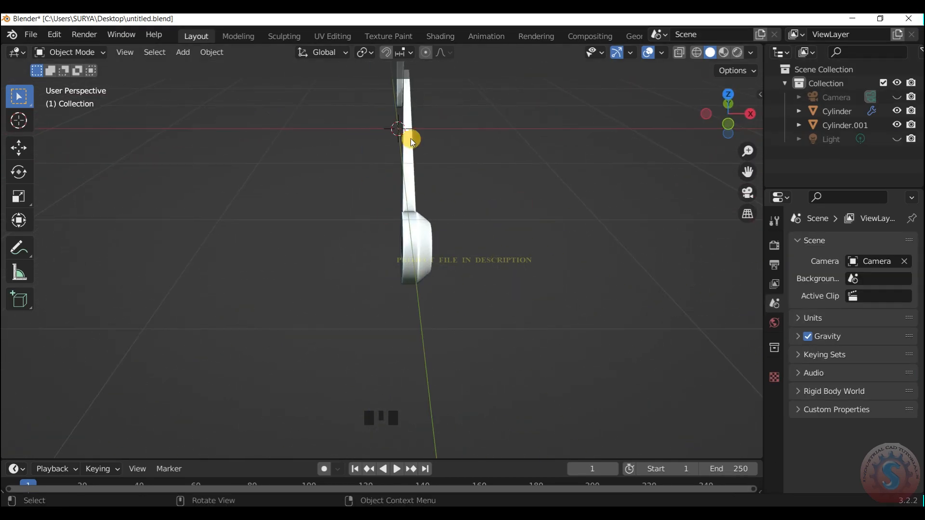
Step: Add a Mirror modifier to the copy and set its mirror axis to Z instead of X
{"action": "left_click", "coordinate": [409, 188]}
{"action": "left_click", "coordinate": [828, 243]}
{"action": "scroll", "coordinate": [675, 434], "scroll_direction": "down", "scroll_amount": 4}
{"action": "scroll", "coordinate": [647, 435], "scroll_direction": "up", "scroll_amount": 3}
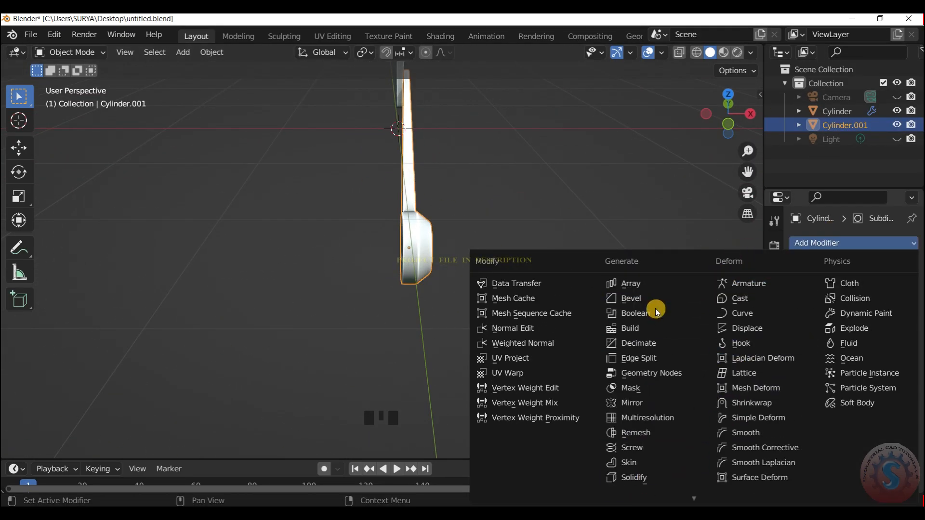
{"action": "left_click", "coordinate": [637, 398]}
{"action": "left_click", "coordinate": [852, 413]}
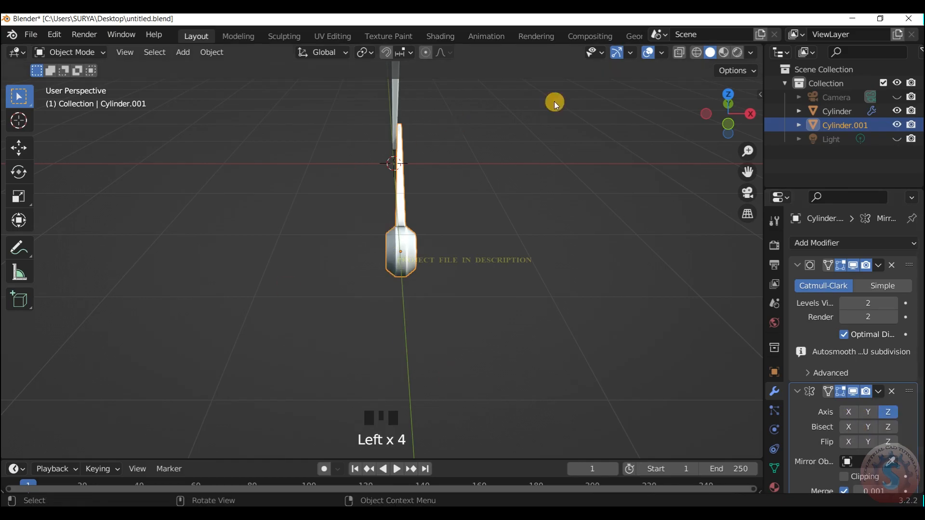
{"action": "scroll", "coordinate": [454, 123], "scroll_direction": "up", "scroll_amount": 2}
{"action": "left_click", "coordinate": [887, 413]}
{"action": "left_click_drag", "start_coordinate": [729, 114], "coordinate": [394, 241]}
{"action": "left_click", "coordinate": [631, 129]}
{"action": "key", "text": "KP_7"}
{"action": "scroll", "coordinate": [401, 244], "scroll_direction": "up", "scroll_amount": 2}
{"action": "right_click", "coordinate": [401, 244]}
{"action": "left_click", "coordinate": [402, 199]}
{"action": "right_click", "coordinate": [399, 235]}
{"action": "mouse_move", "coordinate": [403, 247]}
{"action": "left_click", "coordinate": [488, 263]}
{"action": "scroll", "coordinate": [499, 188], "scroll_direction": "up", "scroll_amount": 2}
{"action": "left_click", "coordinate": [72, 52]}
{"action": "left_click", "coordinate": [80, 85]}
{"action": "right_click", "coordinate": [410, 210]}
{"action": "left_click", "coordinate": [82, 52]}
{"action": "left_click", "coordinate": [80, 69]}
{"action": "scroll", "coordinate": [413, 205], "scroll_direction": "up", "scroll_amount": 2}
{"action": "left_click", "coordinate": [413, 206]}
{"action": "left_click", "coordinate": [563, 197]}
{"action": "scroll", "coordinate": [562, 197], "scroll_direction": "down", "scroll_amount": 5}
{"action": "left_click", "coordinate": [539, 200]}
{"action": "left_click", "coordinate": [409, 221]}
Step: Turn on the Z axis of the copy's Mirror modifier, deselect the part and save the file
{"action": "scroll", "coordinate": [409, 222], "scroll_direction": "down", "scroll_amount": 2}
{"action": "mouse_move", "coordinate": [728, 114]}
{"action": "left_mouse_down"}
{"action": "mouse_move", "coordinate": [740, 91]}
{"action": "mouse_move", "coordinate": [714, 111]}
{"action": "left_mouse_up"}
{"action": "left_click", "coordinate": [890, 412]}
{"action": "left_click", "coordinate": [370, 271]}
{"action": "scroll", "coordinate": [585, 220], "scroll_direction": "down", "scroll_amount": 2}
{"action": "left_click", "coordinate": [586, 220]}
{"action": "key", "text": "ctrl+s"}
{"action": "scroll", "coordinate": [356, 296], "scroll_direction": "up", "scroll_amount": 2}
{"action": "left_click_drag", "start_coordinate": [728, 115], "coordinate": [863, 97]}
{"action": "scroll", "coordinate": [715, 112], "scroll_direction": "up", "scroll_amount": 3}
{"action": "scroll", "coordinate": [715, 111], "scroll_direction": "down", "scroll_amount": 3}
{"action": "left_click_drag", "start_coordinate": [715, 112], "coordinate": [619, 131]}
{"action": "scroll", "coordinate": [725, 114], "scroll_direction": "down", "scroll_amount": 3}
{"action": "left_click", "coordinate": [68, 53]}
{"action": "left_click", "coordinate": [71, 83]}
{"action": "left_click", "coordinate": [72, 54]}
{"action": "left_click", "coordinate": [74, 68]}
Step: Switch the viewport shading lighting from Studio to the red MatCap
{"action": "left_click", "coordinate": [751, 52]}
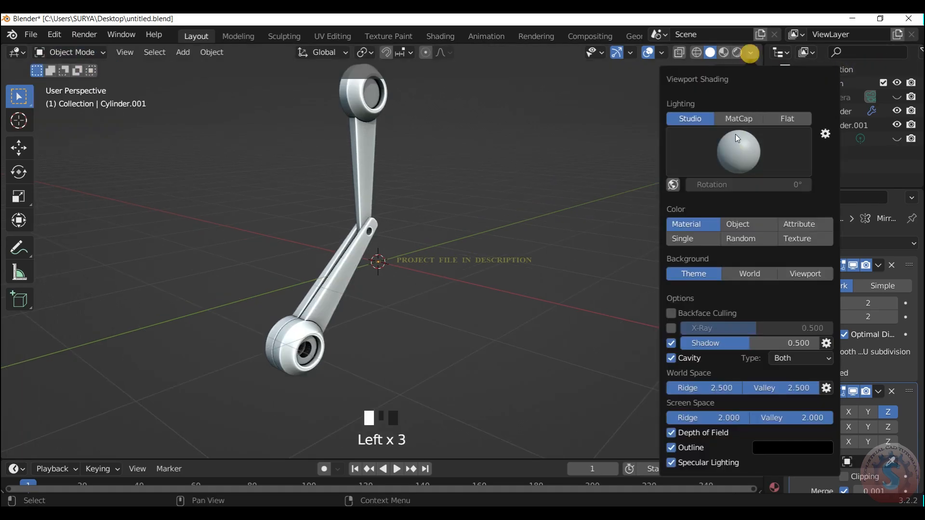
{"action": "left_click", "coordinate": [737, 119]}
{"action": "scroll", "coordinate": [722, 115], "scroll_direction": "up", "scroll_amount": 4}
{"action": "left_click", "coordinate": [752, 53]}
{"action": "scroll", "coordinate": [724, 116], "scroll_direction": "up", "scroll_amount": 4}
{"action": "mouse_move", "coordinate": [724, 116]}
{"action": "left_mouse_down"}
{"action": "mouse_move", "coordinate": [819, 115]}
{"action": "mouse_move", "coordinate": [752, 109]}
{"action": "left_mouse_up"}
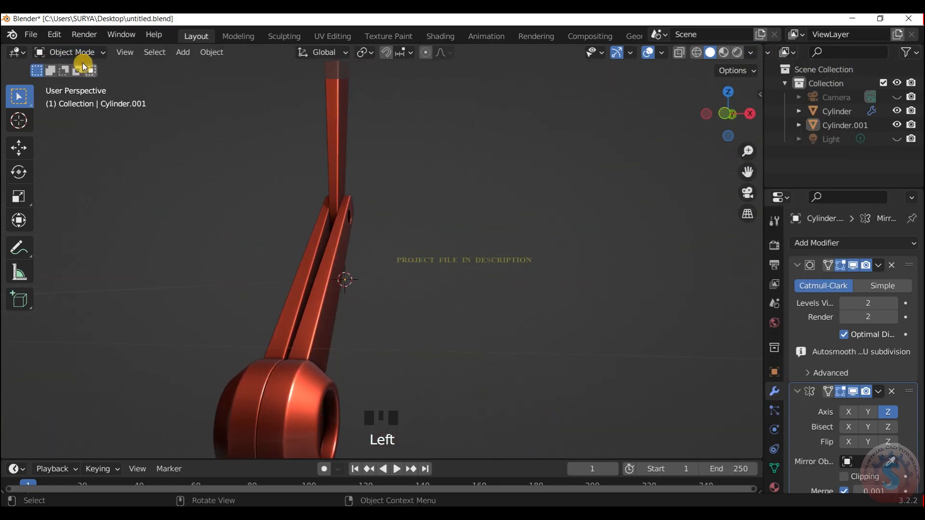
Step: Enter Edit Mode to look at the copy's mesh and return to Object Mode
{"action": "left_click", "coordinate": [71, 53]}
{"action": "left_click", "coordinate": [72, 84]}
{"action": "scroll", "coordinate": [722, 109], "scroll_direction": "down", "scroll_amount": 3}
{"action": "left_click", "coordinate": [72, 68]}
Step: Switch the viewport lighting to the silver metallic MatCap and look through the camera
{"action": "left_click", "coordinate": [752, 54]}
{"action": "left_click", "coordinate": [737, 118]}
{"action": "left_click", "coordinate": [578, 196]}
{"action": "scroll", "coordinate": [577, 225], "scroll_direction": "down", "scroll_amount": 3}
{"action": "key", "text": "KP_0"}
Step: Select both arm parts, scale them together and move them along X within the camera frame
{"action": "left_click_drag", "start_coordinate": [337, 176], "coordinate": [400, 238]}
{"action": "key", "text": "s"}
{"action": "left_click", "coordinate": [426, 255]}
{"action": "key", "text": "g"}
{"action": "key", "text": "x"}
{"action": "left_click", "coordinate": [441, 273]}
{"action": "left_click", "coordinate": [641, 256]}
Step: Select both arm parts again, rescale them to fit the camera frame and clear the selection
{"action": "scroll", "coordinate": [646, 256], "scroll_direction": "up", "scroll_amount": 2}
{"action": "scroll", "coordinate": [530, 284], "scroll_direction": "down", "scroll_amount": 2}
{"action": "left_click_drag", "start_coordinate": [450, 306], "coordinate": [393, 224]}
{"action": "key", "text": "s"}
{"action": "left_click", "coordinate": [442, 291]}
{"action": "left_click", "coordinate": [548, 231]}
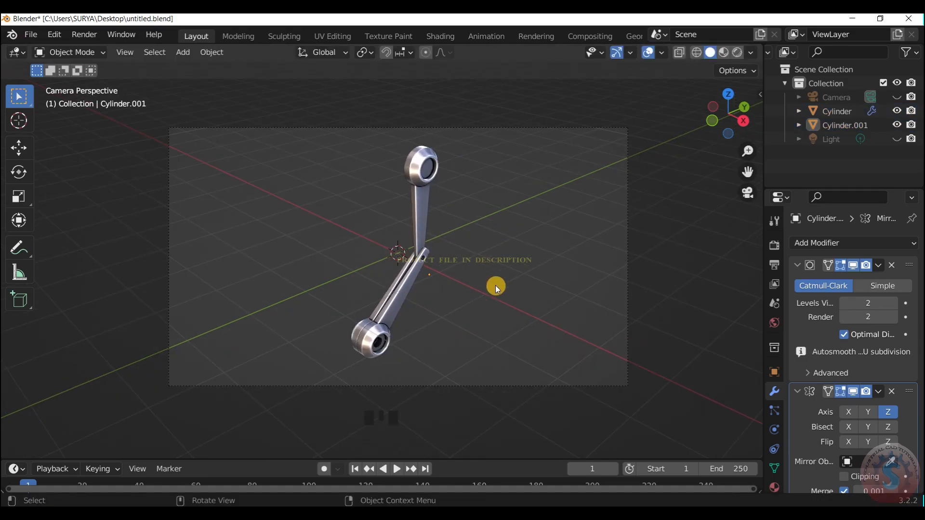
Step: Hide the viewport overlays and save the file
{"action": "scroll", "coordinate": [496, 284], "scroll_direction": "up", "scroll_amount": 2}
{"action": "scroll", "coordinate": [502, 208], "scroll_direction": "down", "scroll_amount": 1}
{"action": "left_click", "coordinate": [648, 53]}
{"action": "key", "text": "ctrl+s"}
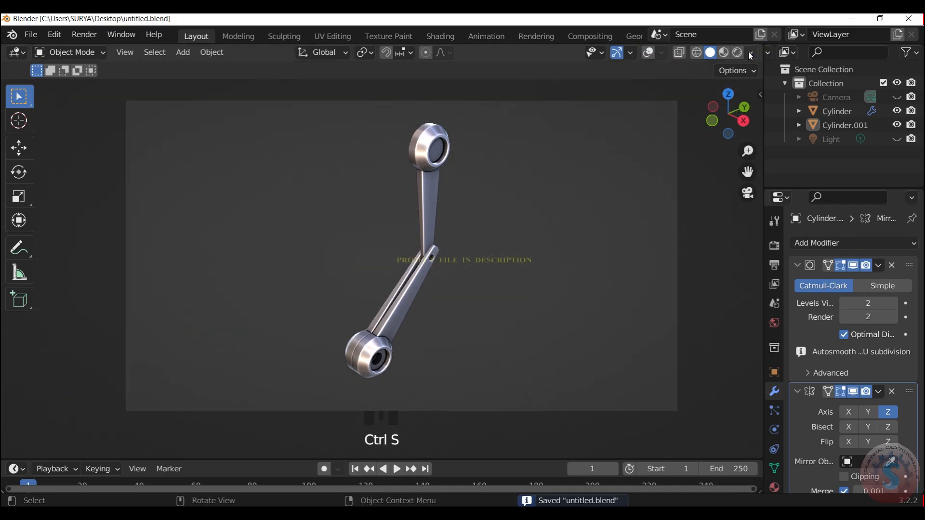
Step: Switch the viewport to the red MatCap and inspect the arm full-screen
{"action": "left_click", "coordinate": [753, 54]}
{"action": "left_click", "coordinate": [737, 119]}
{"action": "left_click", "coordinate": [579, 198]}
{"action": "key", "text": "ctrl+alt+space"}
{"action": "scroll", "coordinate": [583, 237], "scroll_direction": "up", "scroll_amount": 1}
{"action": "mouse_move", "coordinate": [908, 119]}
{"action": "left_mouse_down"}
{"action": "mouse_move", "coordinate": [879, 120]}
{"action": "mouse_move", "coordinate": [893, 129]}
{"action": "left_mouse_up"}
{"action": "scroll", "coordinate": [586, 242], "scroll_direction": "up", "scroll_amount": 1}
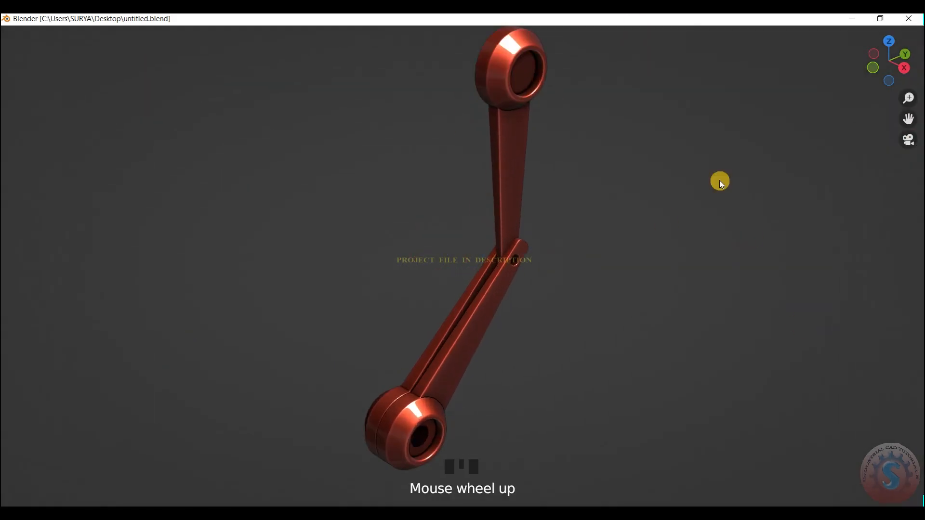
{"action": "key", "text": "ctrl+alt+space"}
Step: Switch the viewport back to the silver metallic MatCap and check the arm full-screen
{"action": "left_click", "coordinate": [753, 54]}
{"action": "left_click", "coordinate": [738, 146]}
{"action": "left_click", "coordinate": [531, 187]}
{"action": "key", "text": "ctrl+alt+space"}
{"action": "key", "text": "ctrl+alt+space"}
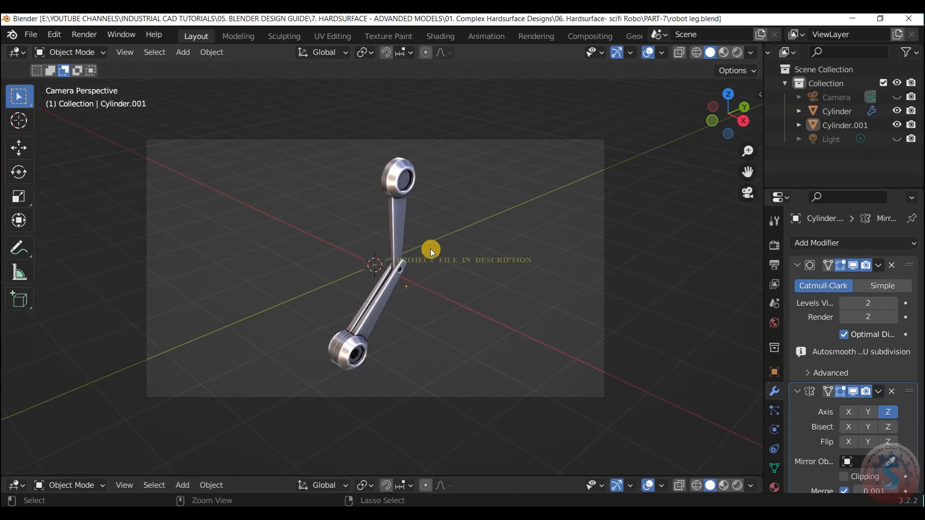
Step: Turn the lower area into an Asset Browser and enlarge it to about a third of the window
{"action": "left_click", "coordinate": [13, 489]}
{"action": "left_click", "coordinate": [429, 396]}
{"action": "left_click_drag", "start_coordinate": [385, 483], "coordinate": [386, 303]}
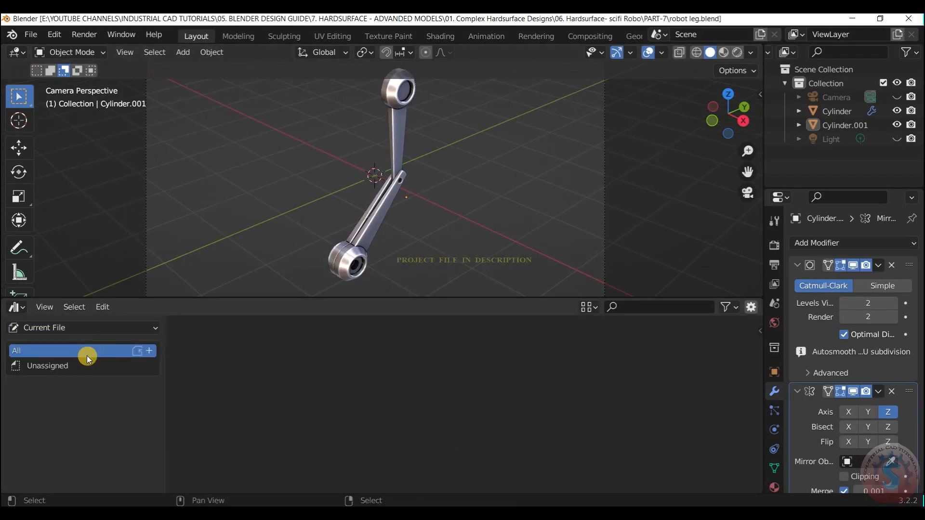
{"action": "left_click", "coordinate": [24, 312]}
{"action": "left_click", "coordinate": [445, 389]}
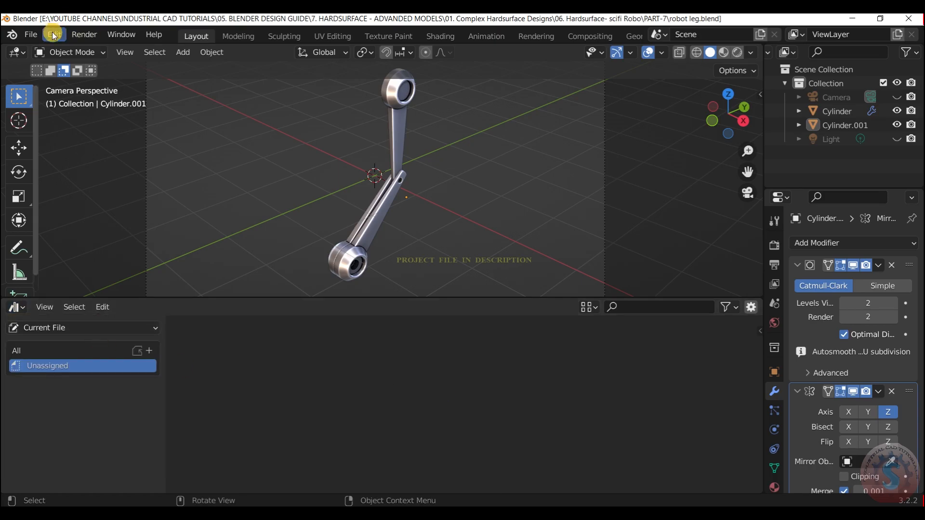
Step: Check the asset library name and path in the File Paths preferences
{"action": "left_click", "coordinate": [54, 34]}
{"action": "left_click", "coordinate": [79, 233]}
{"action": "left_click", "coordinate": [411, 323]}
{"action": "left_click", "coordinate": [600, 418]}
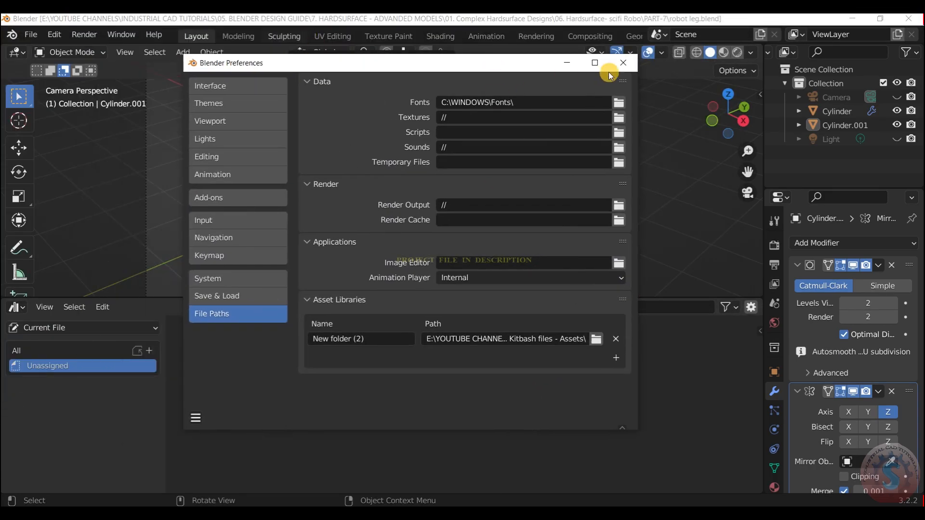
{"action": "left_click", "coordinate": [614, 64]}
Step: Load the New folder (2) asset library, place the rivet 6 asset beside the arm and shrink the Asset Browser
{"action": "left_click", "coordinate": [76, 327]}
{"action": "left_click", "coordinate": [72, 343]}
{"action": "scroll", "coordinate": [496, 400], "scroll_direction": "down", "scroll_amount": 5}
{"action": "left_click", "coordinate": [588, 434]}
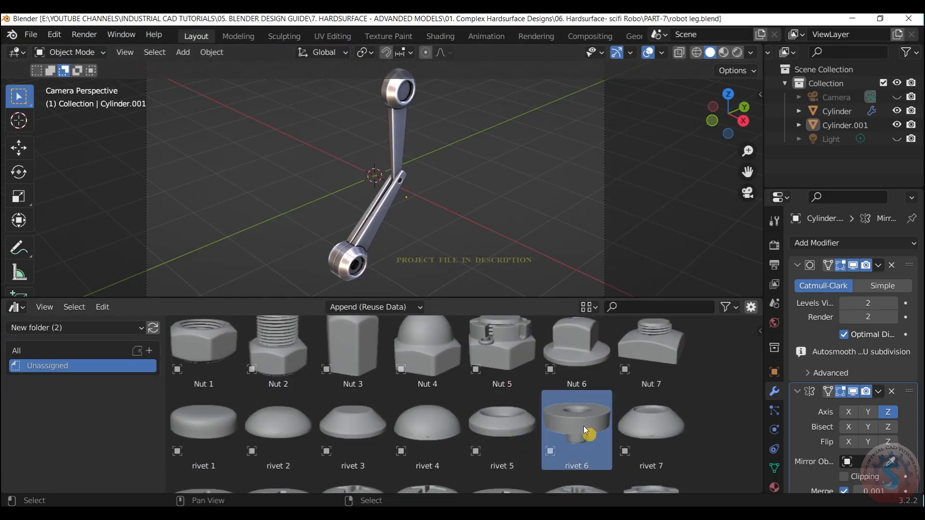
{"action": "scroll", "coordinate": [530, 416], "scroll_direction": "down", "scroll_amount": 16}
{"action": "scroll", "coordinate": [525, 414], "scroll_direction": "up", "scroll_amount": 13}
{"action": "left_click_drag", "start_coordinate": [578, 370], "coordinate": [489, 189]}
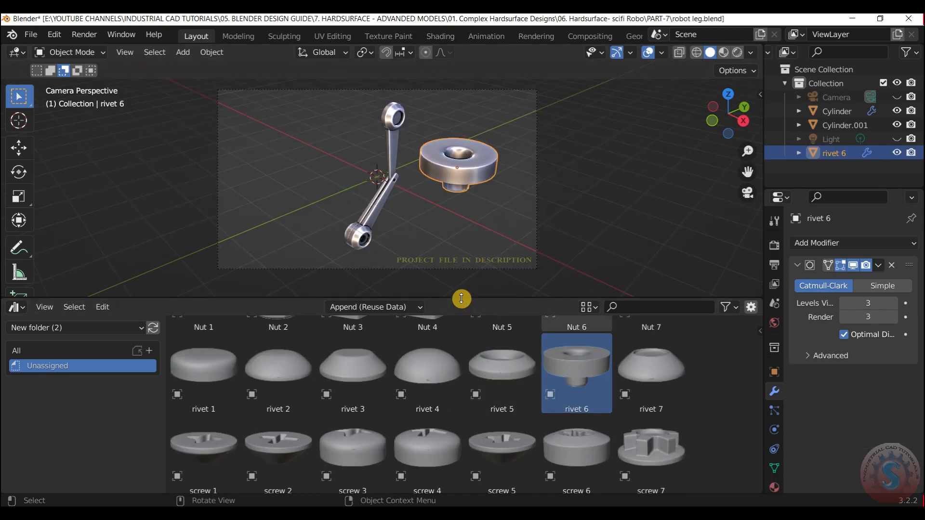
{"action": "left_click_drag", "start_coordinate": [461, 298], "coordinate": [463, 476]}
Step: Rotate the rivet about 85° around Y and correct its Y rotation so that its axis runs along X
{"action": "key", "text": "r"}
{"action": "key", "text": "y"}
{"action": "left_click", "coordinate": [492, 251]}
{"action": "middle_click_drag", "start_coordinate": [494, 252], "coordinate": [504, 255]}
{"action": "key", "text": "KP_0"}
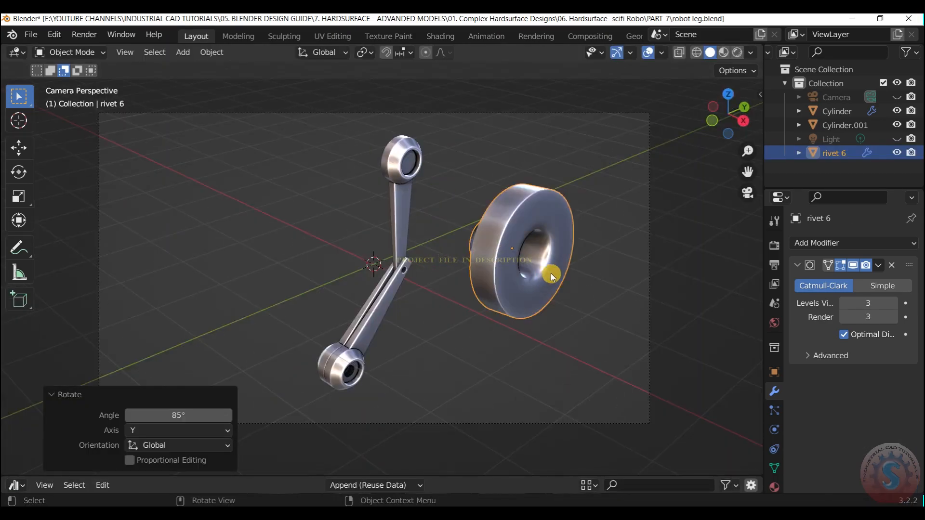
{"action": "key", "text": "r"}
{"action": "key", "text": "y"}
{"action": "left_click", "coordinate": [533, 292]}
Step: Fine-tune the rivet's rotation in the top and front views so that it sits square to the X axis
{"action": "left_click", "coordinate": [728, 95]}
{"action": "scroll", "coordinate": [573, 188], "scroll_direction": "up", "scroll_amount": 4}
{"action": "key", "text": "r"}
{"action": "left_click", "coordinate": [583, 197]}
{"action": "scroll", "coordinate": [585, 195], "scroll_direction": "down", "scroll_amount": 3}
{"action": "left_click", "coordinate": [728, 135]}
{"action": "scroll", "coordinate": [489, 207], "scroll_direction": "up", "scroll_amount": 2}
{"action": "key", "text": "r"}
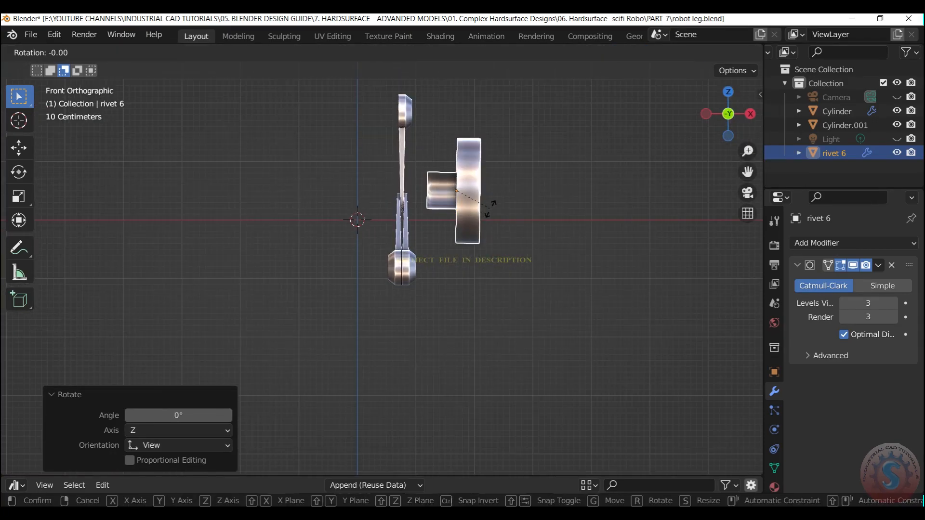
{"action": "left_click", "coordinate": [502, 205]}
Step: Select the rivet in the camera view and scale it down to about 0.155
{"action": "key", "text": "KP_0"}
{"action": "left_click", "coordinate": [512, 297]}
{"action": "key", "text": "s"}
{"action": "left_click", "coordinate": [494, 260]}
Step: Move the rivet onto the lower leg's pivot hole in the right view and scale it to about 0.582
{"action": "key", "text": "KP_3"}
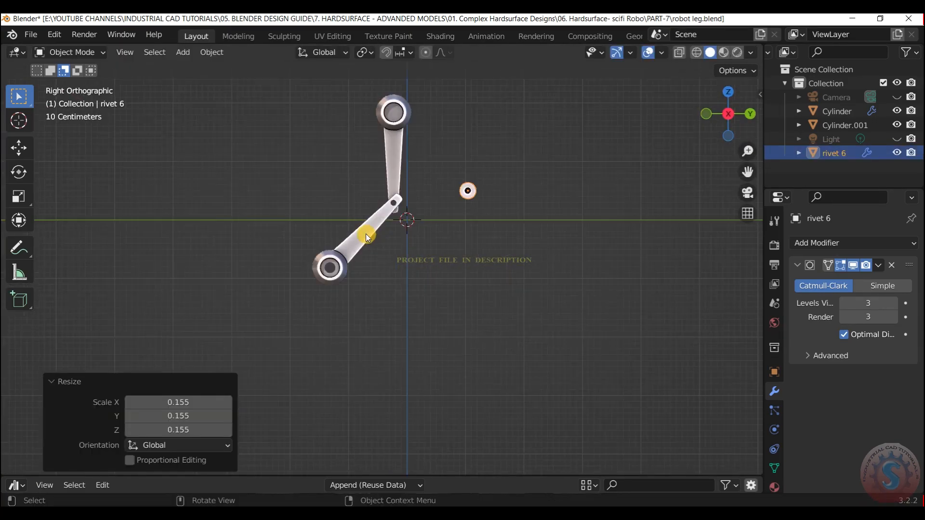
{"action": "scroll", "coordinate": [376, 197], "scroll_direction": "up", "scroll_amount": 5}
{"action": "key", "text": "g"}
{"action": "left_click", "coordinate": [404, 253]}
{"action": "key", "text": "s"}
{"action": "left_click", "coordinate": [412, 239]}
Step: Move the rivet along X up to the pivot hole of the lower leg and deselect it
{"action": "left_click_drag", "start_coordinate": [742, 94], "coordinate": [775, 108]}
{"action": "key", "text": "g"}
{"action": "key", "text": "x"}
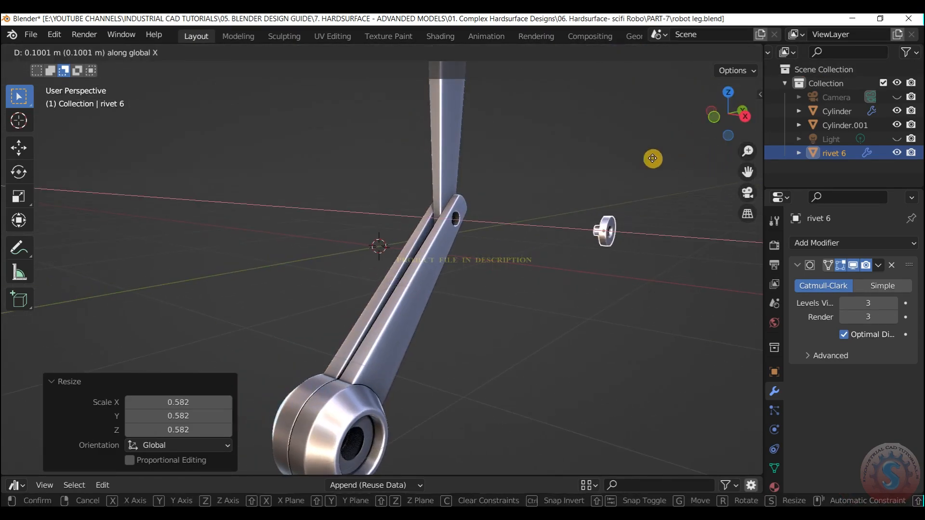
{"action": "left_click", "coordinate": [542, 143]}
{"action": "left_click", "coordinate": [578, 152]}
{"action": "middle_click_drag", "start_coordinate": [577, 153], "coordinate": [448, 193]}
Step: Scale the rivet in the wireframe right view to suit the pivot hole, staying in Object Mode
{"action": "key", "text": "z"}
{"action": "left_click", "coordinate": [318, 207]}
{"action": "key", "text": "KP_3"}
{"action": "scroll", "coordinate": [496, 145], "scroll_direction": "up", "scroll_amount": 2}
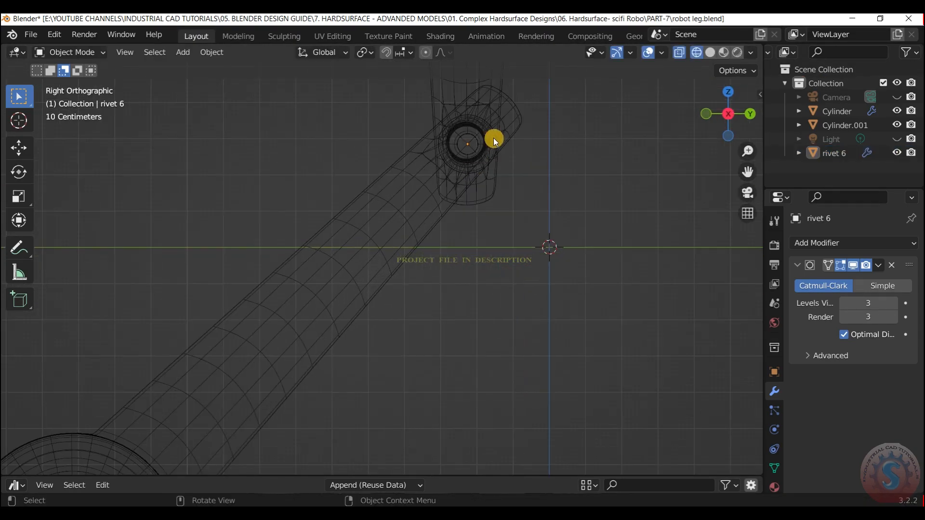
{"action": "left_click", "coordinate": [495, 151]}
{"action": "key", "text": "s"}
{"action": "left_click", "coordinate": [568, 180]}
{"action": "left_click", "coordinate": [69, 52]}
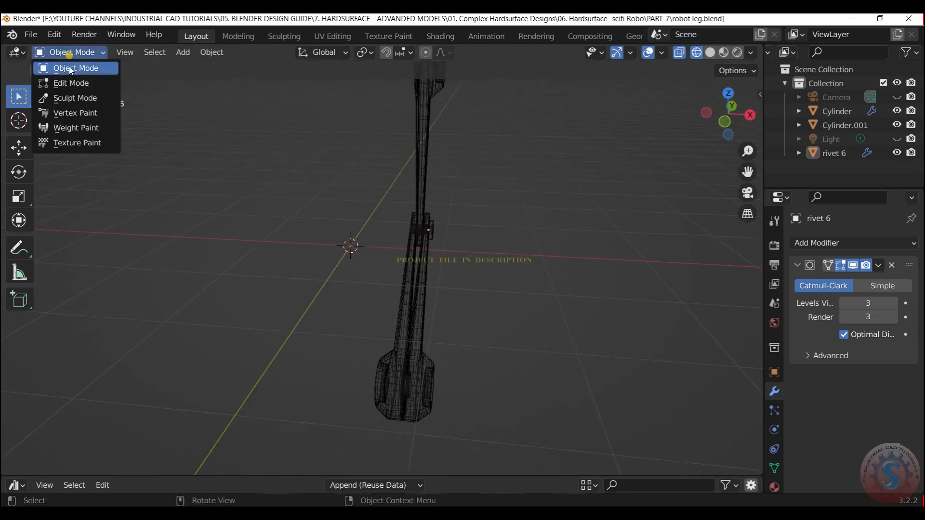
{"action": "left_click", "coordinate": [76, 67]}
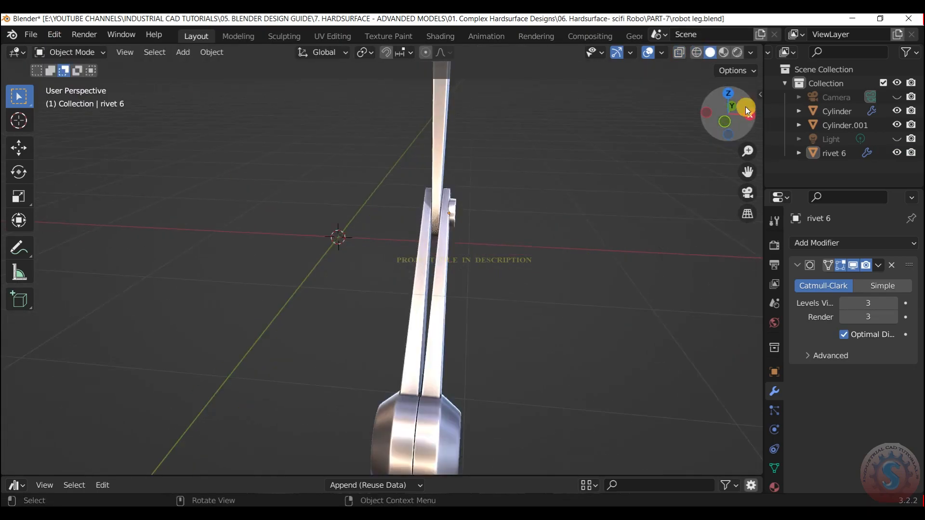
Step: Adjust the rivet along X so that it seats against the outer face of the lower leg
{"action": "left_click_drag", "start_coordinate": [745, 106], "coordinate": [742, 112]}
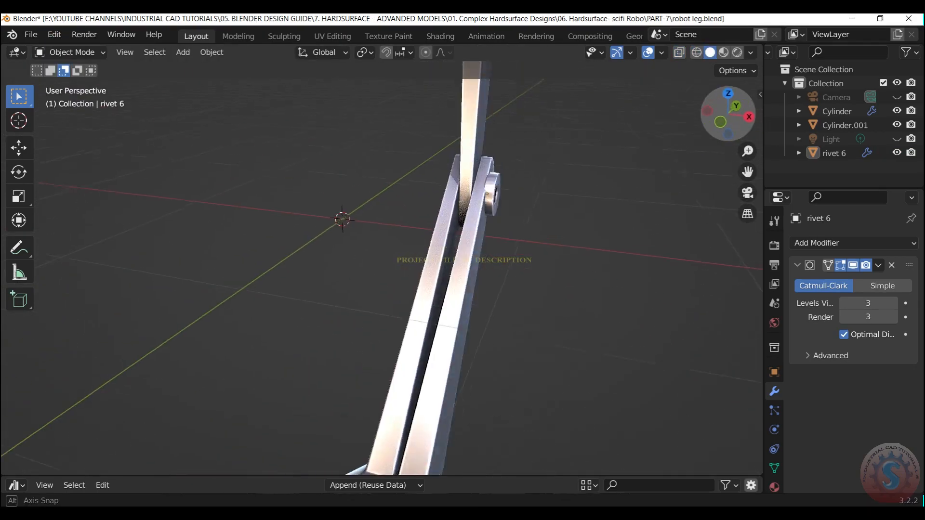
{"action": "key", "text": "g"}
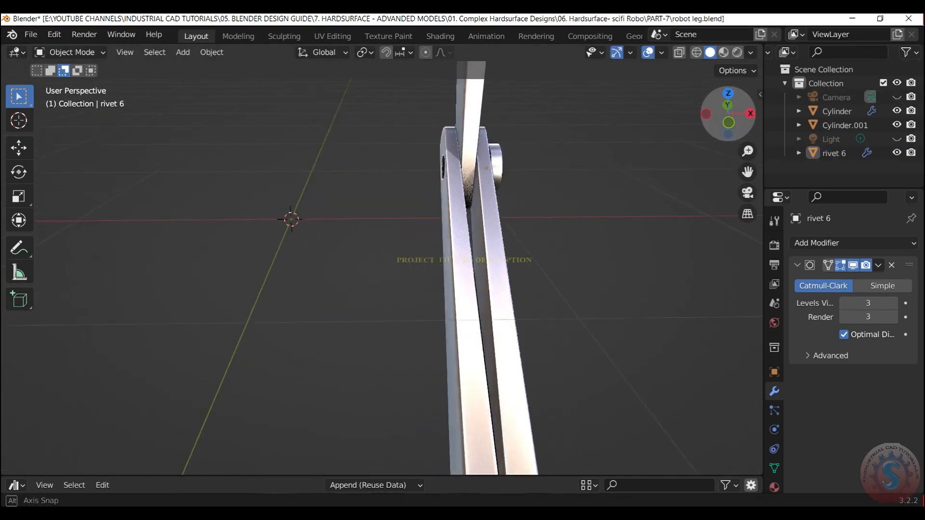
{"action": "left_click", "coordinate": [548, 183]}
{"action": "key", "text": "g"}
{"action": "key", "text": "x"}
{"action": "left_click", "coordinate": [604, 158]}
{"action": "left_click", "coordinate": [604, 160]}
Step: Add a Mirror modifier to the rivet and try its axis settings
{"action": "middle_click_drag", "start_coordinate": [569, 192], "coordinate": [452, 264]}
{"action": "scroll", "coordinate": [491, 217], "scroll_direction": "down", "scroll_amount": 5}
{"action": "left_click", "coordinate": [435, 241]}
{"action": "left_click", "coordinate": [845, 244]}
{"action": "left_click", "coordinate": [636, 400]}
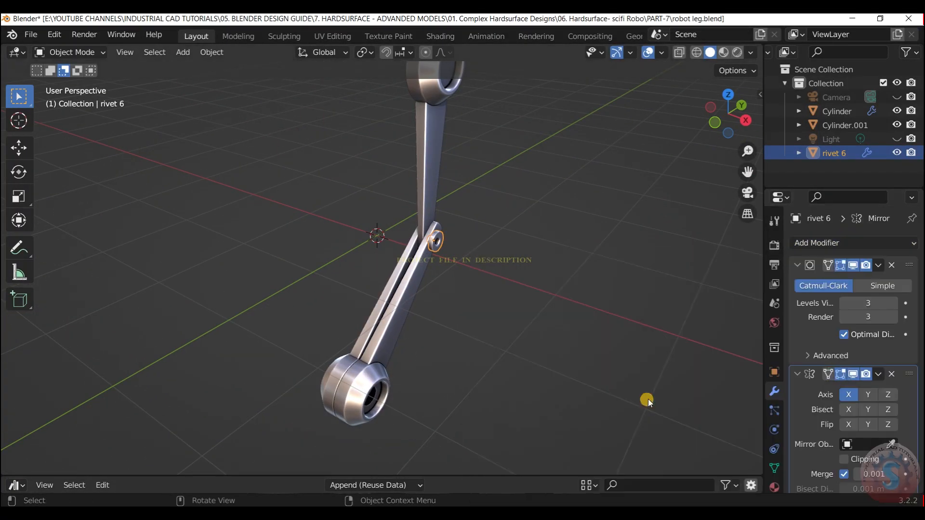
{"action": "middle_click_drag", "start_coordinate": [626, 386], "coordinate": [689, 378]}
{"action": "left_click", "coordinate": [888, 395]}
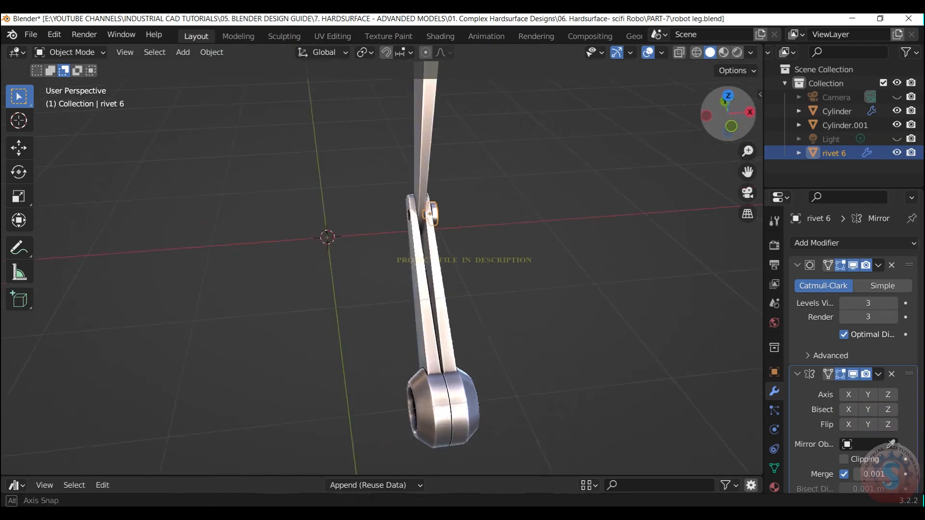
Step: Try sampling a mirror object for the rivet's Mirror modifier and toggling its Z axis
{"action": "left_click", "coordinate": [891, 444]}
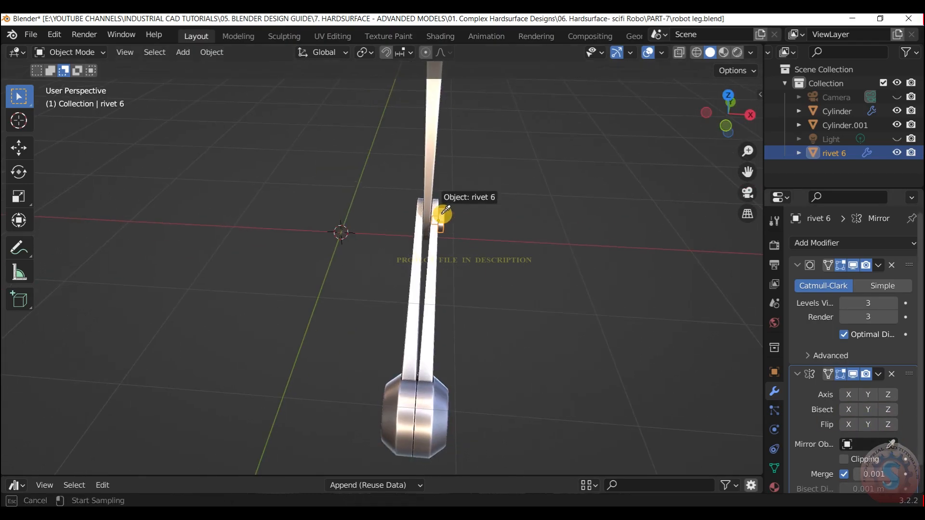
{"action": "scroll", "coordinate": [690, 133], "scroll_direction": "down", "scroll_amount": 2}
{"action": "left_click_drag", "start_coordinate": [717, 118], "coordinate": [640, 106]}
{"action": "left_click", "coordinate": [888, 395]}
{"action": "left_click", "coordinate": [689, 135]}
{"action": "scroll", "coordinate": [689, 135], "scroll_direction": "up", "scroll_amount": 3}
{"action": "scroll", "coordinate": [335, 264], "scroll_direction": "down", "scroll_amount": 3}
Step: Remove the Mirror modifier from the rivet and hide the viewport overlays in the camera view
{"action": "left_click", "coordinate": [747, 193]}
{"action": "left_click", "coordinate": [797, 264]}
{"action": "left_click", "coordinate": [799, 284]}
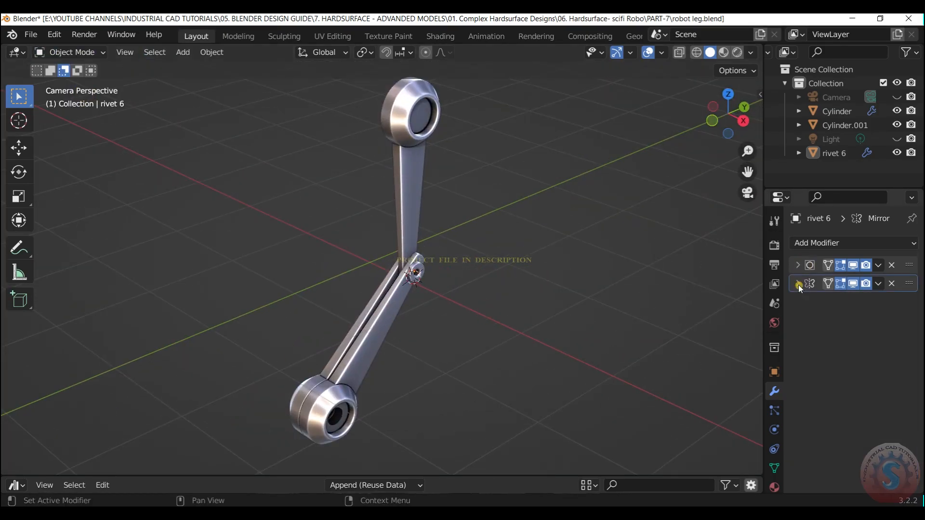
{"action": "scroll", "coordinate": [374, 320], "scroll_direction": "down", "scroll_amount": 2}
{"action": "scroll", "coordinate": [374, 320], "scroll_direction": "up", "scroll_amount": 1}
{"action": "left_click", "coordinate": [648, 53]}
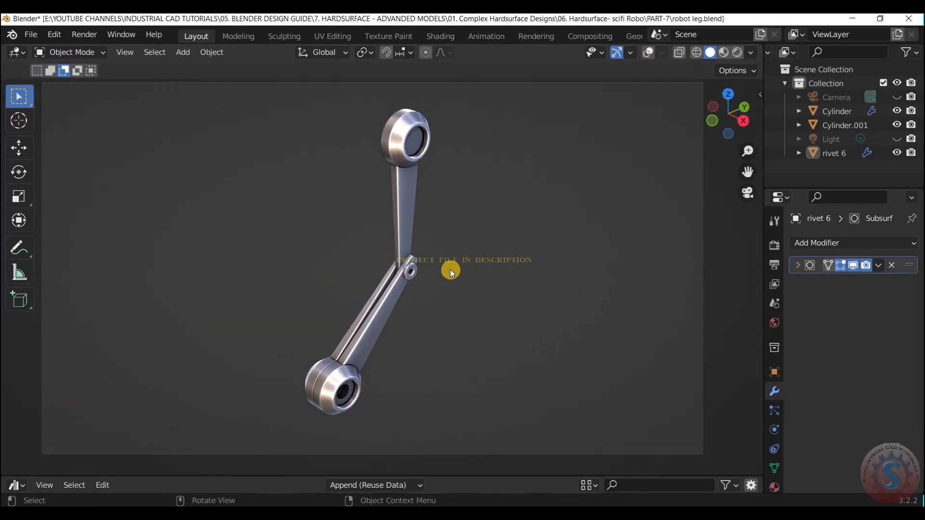
Step: Inspect the riveted robot leg full-screen in the camera view
{"action": "key", "text": "ctrl+alt+space"}
{"action": "key", "text": "ctrl+alt+space"}
{"action": "scroll", "coordinate": [535, 281], "scroll_direction": "up", "scroll_amount": 2}
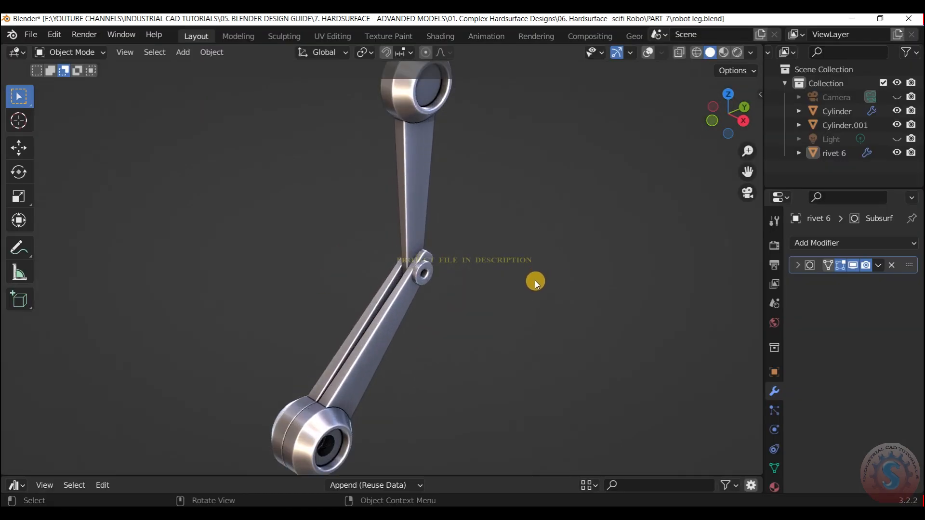
{"action": "scroll", "coordinate": [534, 281], "scroll_direction": "down", "scroll_amount": 1}
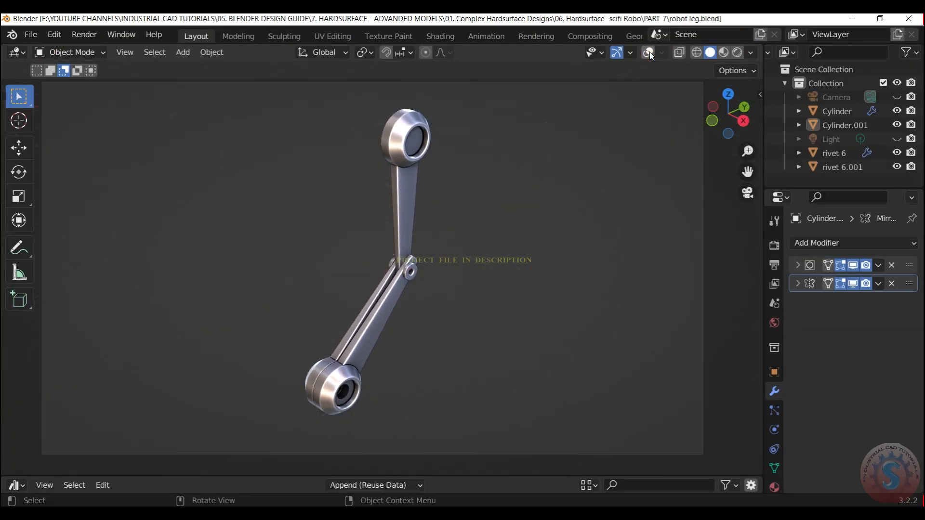
{"action": "key", "text": "ctrl+alt+space"}
{"action": "scroll", "coordinate": [547, 224], "scroll_direction": "up", "scroll_amount": 2}
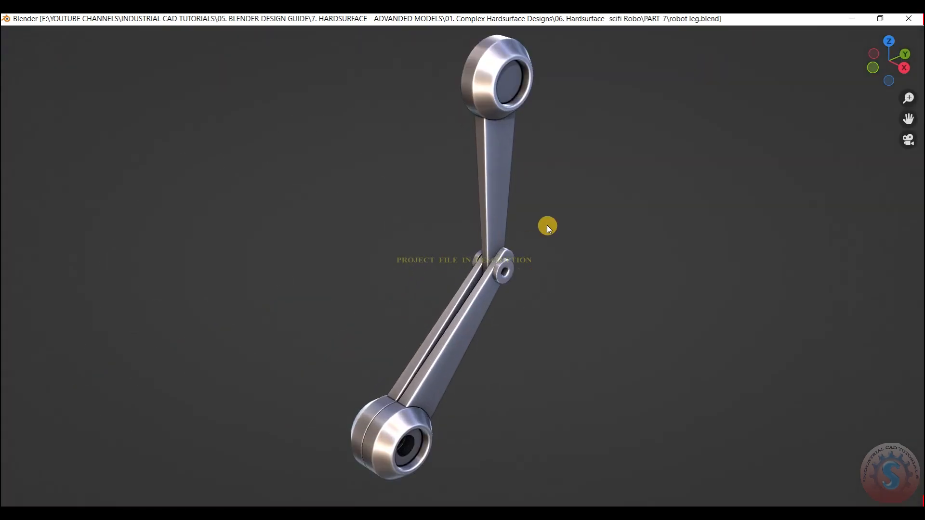
{"action": "key", "text": "ctrl+alt+space"}
Step: Try several different MatCaps on the robot leg in the viewport shading settings
{"action": "left_click", "coordinate": [751, 52]}
{"action": "left_click", "coordinate": [738, 151]}
{"action": "left_click", "coordinate": [662, 284]}
{"action": "left_click", "coordinate": [745, 163]}
{"action": "left_click", "coordinate": [703, 200]}
{"action": "left_click", "coordinate": [742, 159]}
{"action": "left_click", "coordinate": [578, 201]}
{"action": "left_click", "coordinate": [743, 163]}
{"action": "left_click", "coordinate": [536, 243]}
{"action": "left_click", "coordinate": [720, 156]}
{"action": "left_click", "coordinate": [662, 243]}
Step: Set the viewport to the silver metallic MatCap and save the file as robot leg - final
{"action": "left_click", "coordinate": [751, 52]}
{"action": "mouse_move", "coordinate": [734, 130]}
{"action": "left_mouse_down"}
{"action": "mouse_move", "coordinate": [820, 129]}
{"action": "mouse_move", "coordinate": [771, 137]}
{"action": "left_mouse_up"}
{"action": "left_click", "coordinate": [750, 52]}
{"action": "left_click", "coordinate": [742, 159]}
{"action": "left_click", "coordinate": [494, 284]}
{"action": "key", "text": "ctrl+s"}
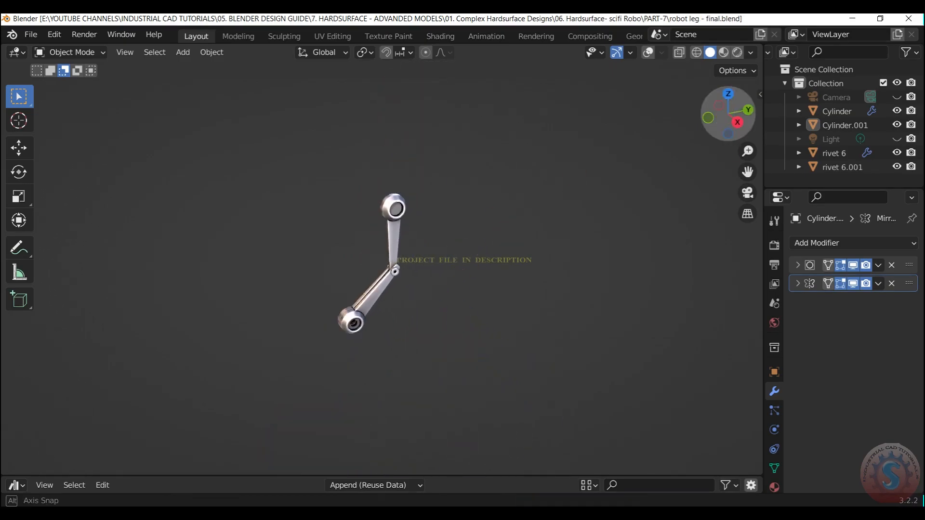
Step: Add a 32-vertex cylinder of 1 m radius and 2 m depth with overlays shown, and switch to a light grey MatCap
{"action": "scroll", "coordinate": [476, 199], "scroll_direction": "up", "scroll_amount": 4}
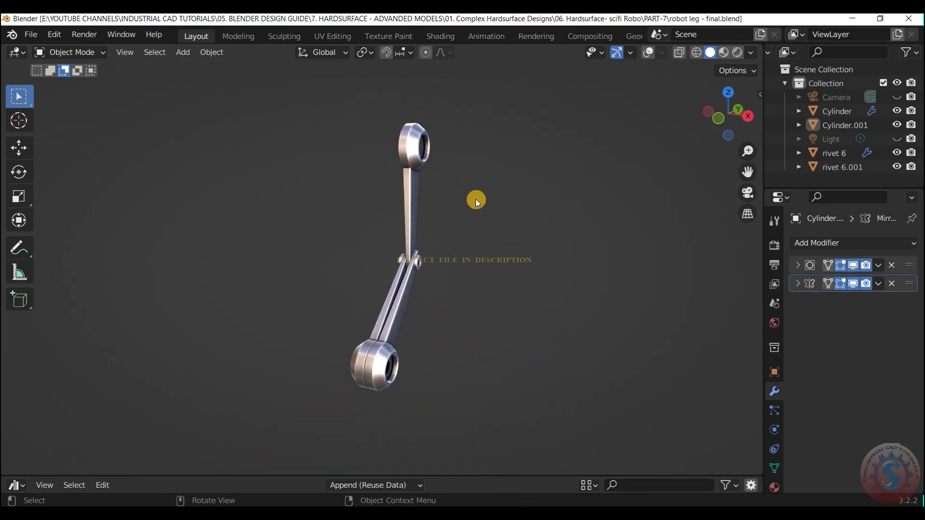
{"action": "left_click", "coordinate": [648, 52]}
{"action": "key", "text": "shift+a"}
{"action": "left_click", "coordinate": [586, 263]}
{"action": "key", "text": "ctrl+z"}
{"action": "key", "text": "shift+a"}
{"action": "left_click", "coordinate": [632, 281]}
{"action": "left_click", "coordinate": [751, 52]}
{"action": "left_click", "coordinate": [742, 159]}
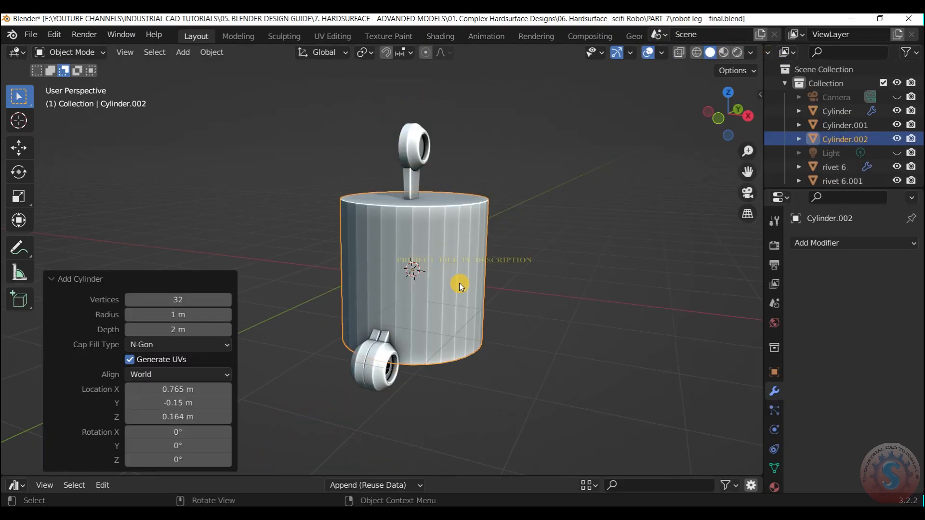
Step: Rotate the new cylinder 90° about the Y axis
{"action": "key", "text": "r"}
{"action": "key", "text": "y"}
{"action": "key", "text": "9"}
{"action": "key", "text": "0"}
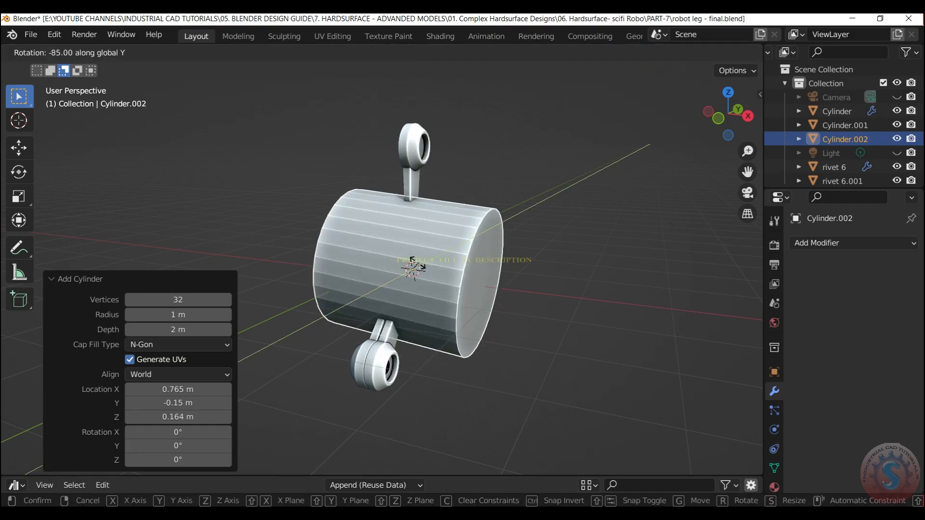
{"action": "key", "text": "Return"}
Step: Scale the cylinder down to a thin pin and centre it in the ring at the leg's lower end
{"action": "key", "text": "s"}
{"action": "key", "text": "y"}
{"action": "key", "text": "x"}
{"action": "left_click", "coordinate": [486, 260]}
{"action": "left_click", "coordinate": [748, 116]}
{"action": "key", "text": "s"}
{"action": "left_click", "coordinate": [424, 289]}
{"action": "key", "text": "g"}
{"action": "left_click", "coordinate": [340, 357]}
{"action": "left_click_drag", "start_coordinate": [728, 115], "coordinate": [646, 141]}
{"action": "scroll", "coordinate": [721, 116], "scroll_direction": "up", "scroll_amount": 6}
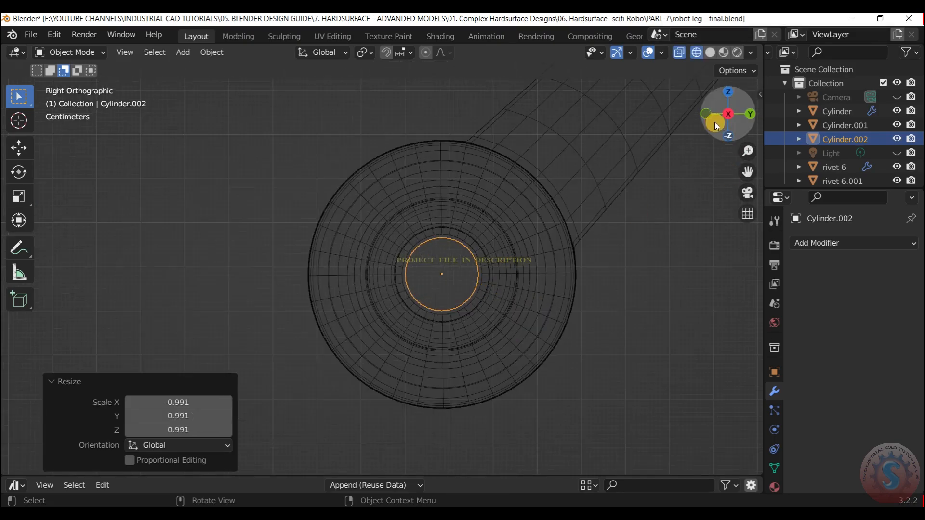
Step: Stretch the pin along the X axis so it passes through both sides of the lower ring joint
{"action": "mouse_move", "coordinate": [715, 122]}
{"action": "left_mouse_down"}
{"action": "mouse_move", "coordinate": [709, 83]}
{"action": "mouse_move", "coordinate": [762, 106]}
{"action": "mouse_move", "coordinate": [694, 115]}
{"action": "mouse_move", "coordinate": [728, 118]}
{"action": "left_mouse_up"}
{"action": "scroll", "coordinate": [710, 83], "scroll_direction": "down", "scroll_amount": 4}
{"action": "key", "text": "s"}
{"action": "key", "text": "x"}
{"action": "left_click", "coordinate": [595, 259]}
{"action": "key", "text": "Tab"}
{"action": "key", "text": "Tab"}
Step: Scale the pin's thickness to suit the ring opening while keeping its length
{"action": "scroll", "coordinate": [492, 279], "scroll_direction": "up", "scroll_amount": 3}
{"action": "scroll", "coordinate": [504, 263], "scroll_direction": "up", "scroll_amount": 1}
{"action": "key", "text": "s"}
{"action": "key", "text": "y"}
{"action": "key", "text": "x"}
{"action": "left_click", "coordinate": [574, 182]}
{"action": "scroll", "coordinate": [574, 181], "scroll_direction": "down", "scroll_amount": 2}
Step: Add evenly spaced loop cuts along the pin's length and return to Object Mode in solid shading
{"action": "key", "text": "Tab"}
{"action": "key", "text": "ctrl+r"}
{"action": "scroll", "coordinate": [415, 263], "scroll_direction": "up", "scroll_amount": 7}
{"action": "left_click", "coordinate": [414, 263]}
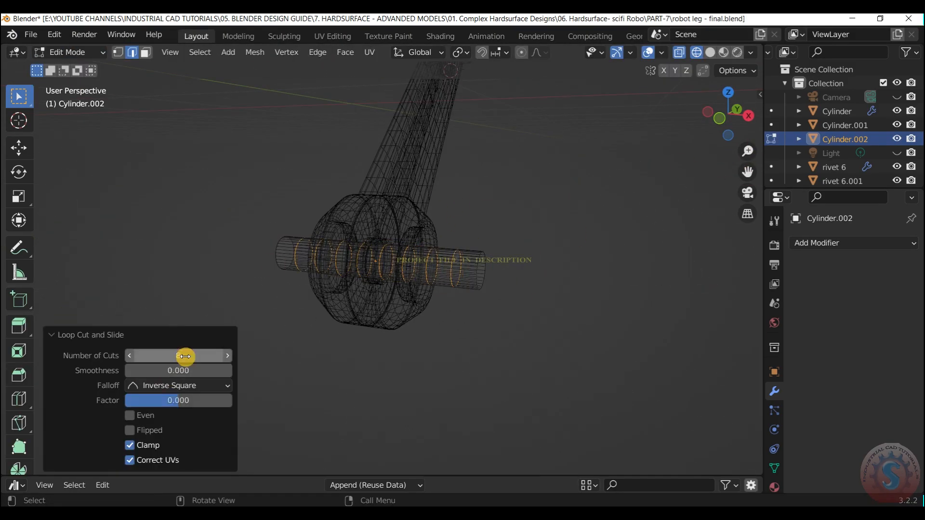
{"action": "left_click", "coordinate": [388, 156]}
{"action": "scroll", "coordinate": [388, 156], "scroll_direction": "down", "scroll_amount": 2}
{"action": "left_click", "coordinate": [89, 53]}
{"action": "left_click", "coordinate": [82, 67]}
{"action": "key", "text": "z"}
{"action": "left_click", "coordinate": [704, 180]}
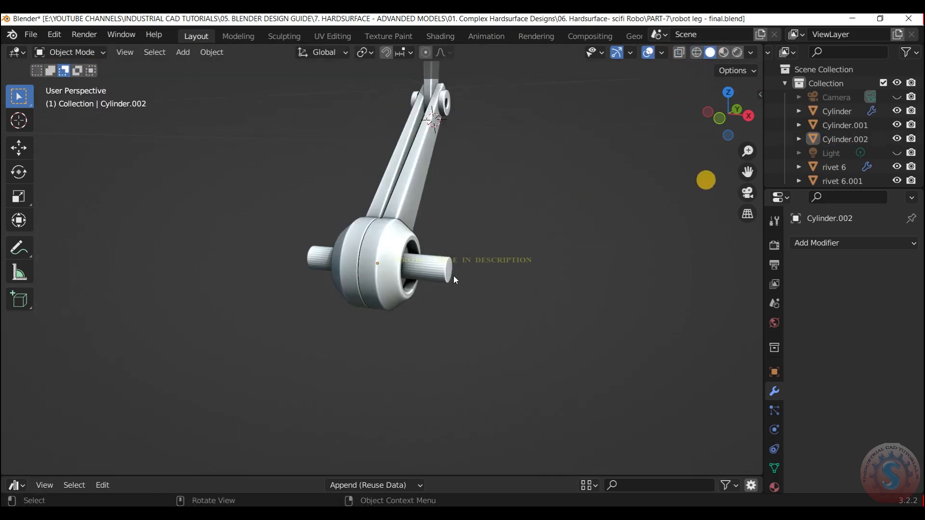
Step: Hide the lower leg segment so that the pin is isolated
{"action": "scroll", "coordinate": [584, 170], "scroll_direction": "up", "scroll_amount": 5}
{"action": "key", "text": "z"}
{"action": "left_click", "coordinate": [473, 204]}
{"action": "key", "text": "z"}
{"action": "left_click", "coordinate": [498, 200]}
{"action": "key", "text": "z"}
{"action": "left_click", "coordinate": [467, 181]}
{"action": "left_click", "coordinate": [468, 176]}
{"action": "key", "text": "h"}
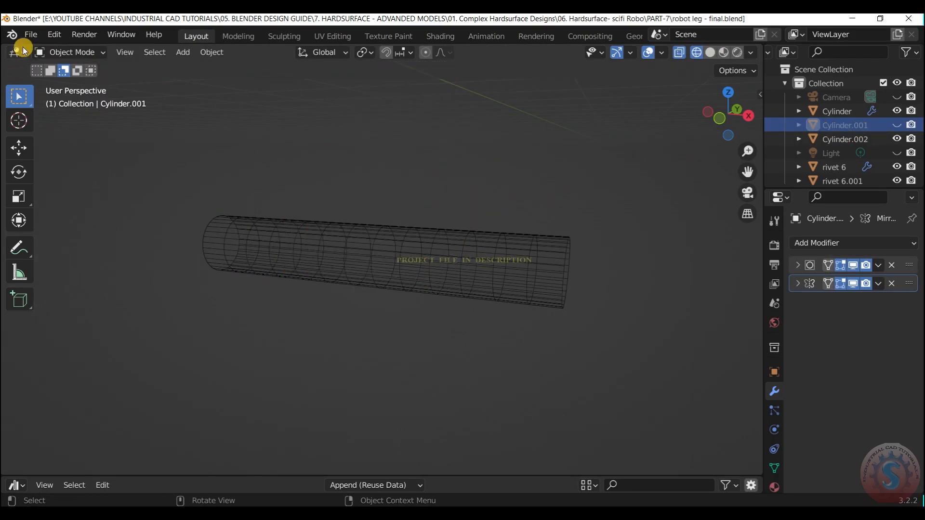
Step: Apply the pin's scale in Object Mode, shown in solid shading
{"action": "left_click", "coordinate": [297, 221]}
{"action": "left_click", "coordinate": [632, 253]}
{"action": "key", "text": "Tab"}
{"action": "key", "text": "Escape"}
{"action": "key", "text": "Tab"}
{"action": "key", "text": "ctrl+a"}
{"action": "left_click", "coordinate": [477, 326]}
Step: Bevel the pin's end rim by about 0.02 m and add a supporting loop cut near the end
{"action": "key", "text": "Tab"}
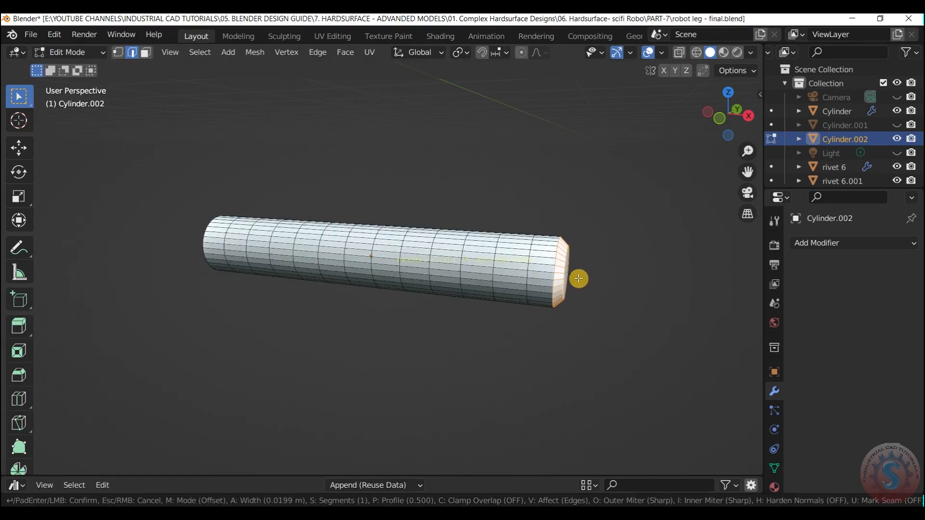
{"action": "left_click", "coordinate": [578, 278]}
{"action": "key", "text": "ctrl+r"}
{"action": "double_click", "coordinate": [563, 258]}
{"action": "left_click", "coordinate": [681, 155]}
{"action": "middle_click_drag", "start_coordinate": [697, 145], "coordinate": [443, 156]}
{"action": "scroll", "coordinate": [634, 256], "scroll_direction": "up", "scroll_amount": 3}
{"action": "left_click", "coordinate": [634, 255]}
{"action": "left_click", "coordinate": [597, 161]}
Step: Inset the face at one end of the pin
{"action": "key", "text": "Tab"}
{"action": "middle_click_drag", "start_coordinate": [621, 126], "coordinate": [599, 273]}
{"action": "key", "text": "Tab"}
{"action": "key", "text": "i"}
{"action": "left_click", "coordinate": [534, 307]}
{"action": "right_click", "coordinate": [596, 284]}
Step: Inset the face at the pin's opposite end twice
{"action": "mouse_move", "coordinate": [730, 116]}
{"action": "left_mouse_down"}
{"action": "mouse_move", "coordinate": [693, 116]}
{"action": "mouse_move", "coordinate": [747, 113]}
{"action": "left_mouse_up"}
{"action": "left_click", "coordinate": [497, 287]}
{"action": "key", "text": "i"}
{"action": "left_click", "coordinate": [519, 307]}
{"action": "key", "text": "i"}
{"action": "left_click", "coordinate": [508, 291]}
Step: Shade the pin smooth and add a Catmull-Clark Subdivision Surface modifier with viewport level 2
{"action": "key", "text": "Tab"}
{"action": "right_click", "coordinate": [508, 279]}
{"action": "left_click", "coordinate": [508, 279]}
{"action": "left_click", "coordinate": [832, 242]}
{"action": "left_click", "coordinate": [657, 456]}
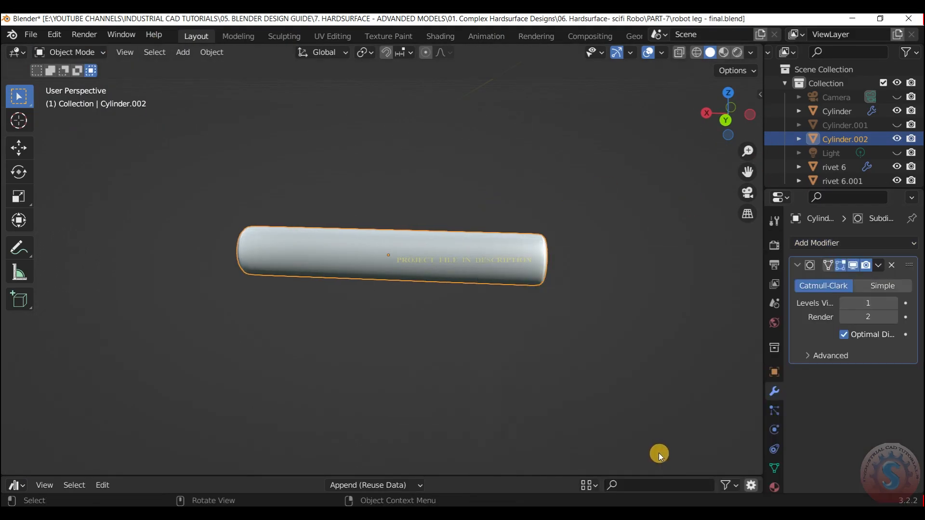
{"action": "double_click", "coordinate": [873, 304]}
{"action": "type", "text": "2"}
{"action": "key", "text": "Return"}
Step: Unhide the lower leg segment and check how the pin sits in the joint
{"action": "scroll", "coordinate": [715, 114], "scroll_direction": "down", "scroll_amount": 2}
{"action": "scroll", "coordinate": [420, 182], "scroll_direction": "down", "scroll_amount": 4}
{"action": "left_click", "coordinate": [421, 181]}
{"action": "left_click_drag", "start_coordinate": [715, 111], "coordinate": [603, 106]}
{"action": "scroll", "coordinate": [406, 293], "scroll_direction": "up", "scroll_amount": 4}
{"action": "left_click", "coordinate": [446, 186]}
{"action": "scroll", "coordinate": [436, 288], "scroll_direction": "down", "scroll_amount": 4}
{"action": "left_click", "coordinate": [520, 218]}
{"action": "scroll", "coordinate": [520, 219], "scroll_direction": "down", "scroll_amount": 4}
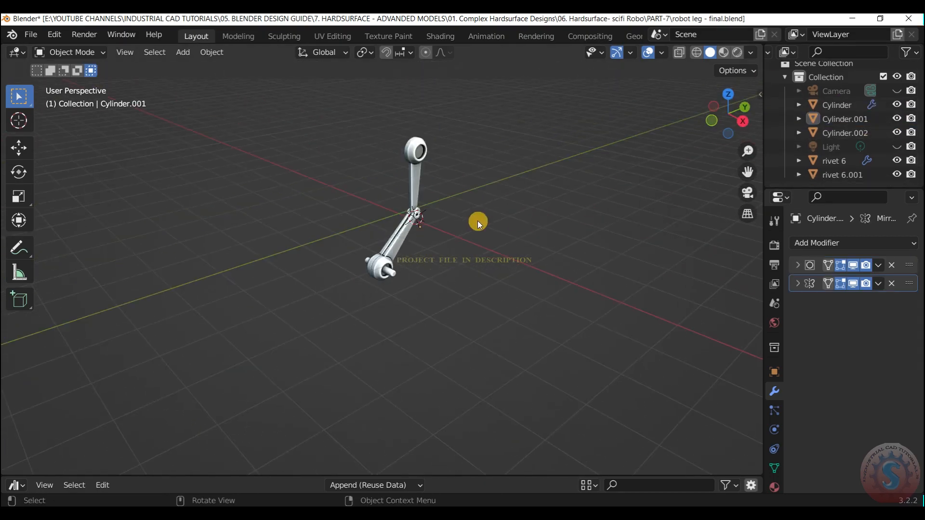
Step: Hide all leg segments, the pin and the rivets to clear the scene for a new part
{"action": "left_click", "coordinate": [434, 147]}
{"action": "key", "text": "h"}
{"action": "left_click", "coordinate": [413, 227]}
{"action": "key", "text": "h"}
{"action": "left_click", "coordinate": [428, 190]}
{"action": "key", "text": "h"}
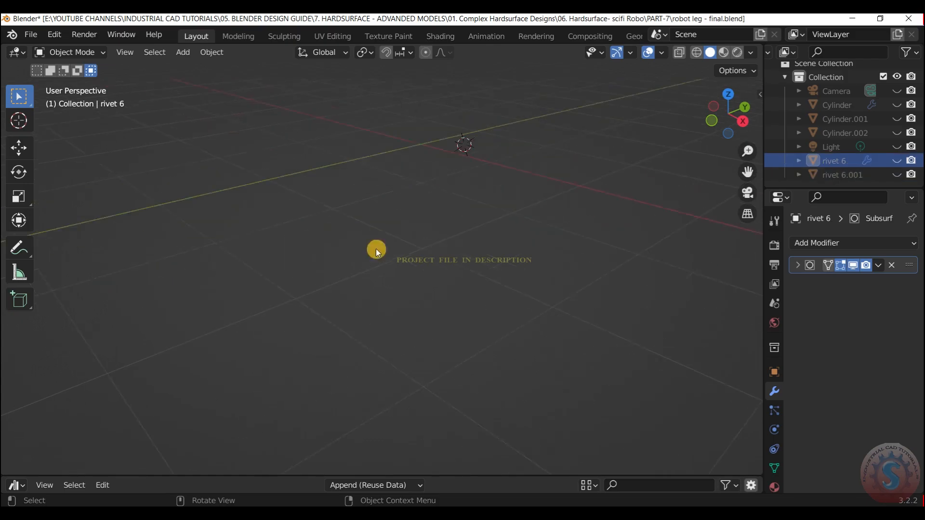
Step: Add a cube and stretch it along the Y axis into a long block
{"action": "key", "text": "shift+a"}
{"action": "left_click", "coordinate": [522, 210]}
{"action": "left_click_drag", "start_coordinate": [733, 116], "coordinate": [676, 144]}
{"action": "key", "text": "s"}
{"action": "key", "text": "y"}
{"action": "left_click", "coordinate": [664, 204]}
Step: Cut two evenly spaced loops across the block's length
{"action": "key", "text": "Tab"}
{"action": "key", "text": "ctrl+r"}
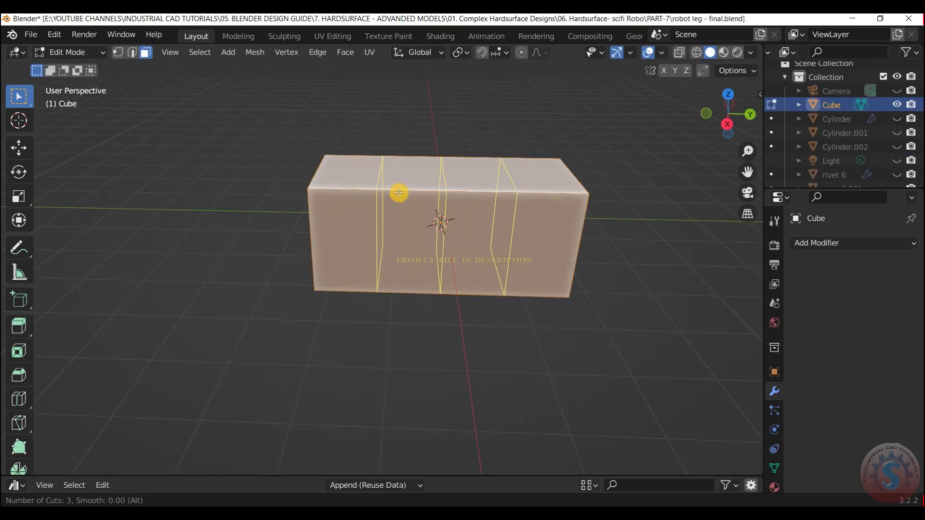
{"action": "scroll", "coordinate": [399, 193], "scroll_direction": "down", "scroll_amount": 1}
{"action": "double_click", "coordinate": [399, 192]}
{"action": "left_click", "coordinate": [466, 111]}
Step: Cut a horizontal loop around the block and slope its front upper part down to that loop
{"action": "key", "text": "ctrl+r"}
{"action": "scroll", "coordinate": [322, 221], "scroll_direction": "up", "scroll_amount": 2}
{"action": "double_click", "coordinate": [323, 221]}
{"action": "left_click", "coordinate": [602, 140]}
{"action": "mouse_move", "coordinate": [703, 115]}
{"action": "left_mouse_down"}
{"action": "mouse_move", "coordinate": [722, 103]}
{"action": "mouse_move", "coordinate": [730, 128]}
{"action": "mouse_move", "coordinate": [704, 107]}
{"action": "left_mouse_up"}
{"action": "right_click", "coordinate": [407, 218]}
{"action": "key", "text": "ctrl+r"}
{"action": "double_click", "coordinate": [475, 207]}
{"action": "left_click", "coordinate": [602, 144]}
{"action": "left_click", "coordinate": [527, 217]}
{"action": "left_click", "coordinate": [602, 140]}
Step: Add two horizontal loop cuts in the block's lower half and two in its upper half
{"action": "left_click_drag", "start_coordinate": [748, 151], "coordinate": [756, 168]}
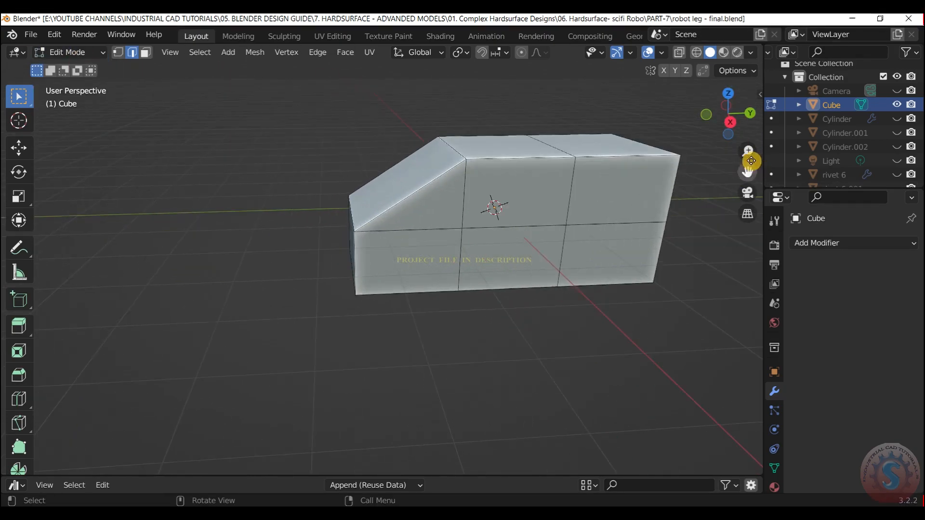
{"action": "left_click_drag", "start_coordinate": [728, 114], "coordinate": [746, 124]}
{"action": "left_click_drag", "start_coordinate": [746, 172], "coordinate": [701, 212]}
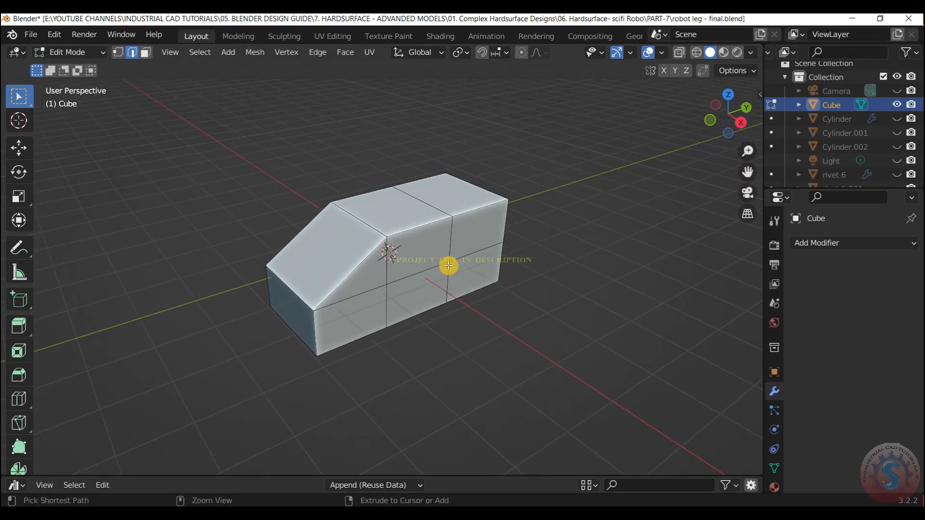
{"action": "scroll", "coordinate": [437, 292], "scroll_direction": "down", "scroll_amount": 1}
{"action": "double_click", "coordinate": [437, 293]}
{"action": "left_click", "coordinate": [602, 192]}
{"action": "left_click_drag", "start_coordinate": [740, 118], "coordinate": [711, 119]}
{"action": "key", "text": "ctrl+r"}
{"action": "scroll", "coordinate": [538, 141], "scroll_direction": "up", "scroll_amount": 1}
Step: Connect the vertices on the sloped front to the matching side vertices on both sides of the block
{"action": "left_click_drag", "start_coordinate": [350, 246], "coordinate": [362, 252], "text": "shift"}
{"action": "right_click", "coordinate": [389, 249]}
{"action": "left_click_drag", "start_coordinate": [381, 238], "coordinate": [391, 266], "text": "shift"}
{"action": "left_click", "coordinate": [354, 279]}
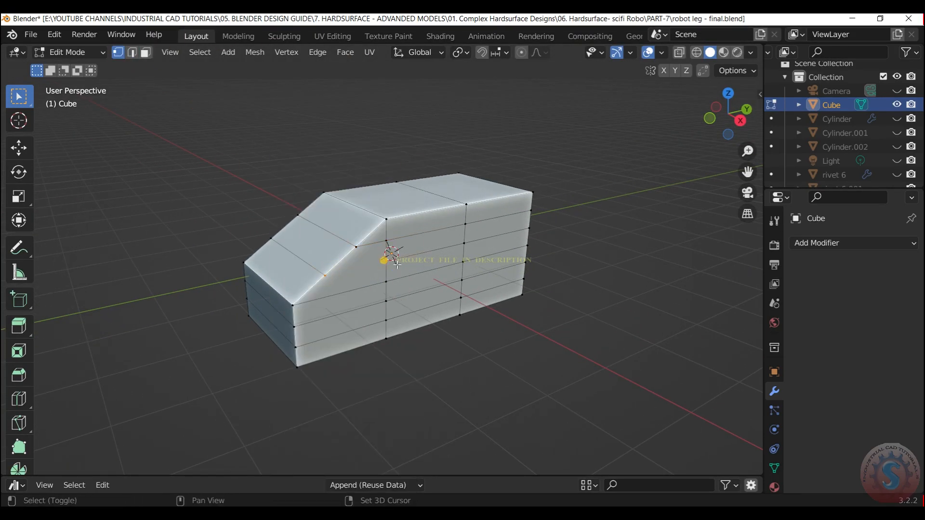
{"action": "left_click_drag", "start_coordinate": [729, 114], "coordinate": [675, 115]}
{"action": "left_click_drag", "start_coordinate": [456, 213], "coordinate": [469, 221], "text": "shift"}
{"action": "left_click_drag", "start_coordinate": [411, 214], "coordinate": [428, 222], "text": "shift"}
{"action": "left_click_drag", "start_coordinate": [734, 118], "coordinate": [758, 109]}
Step: Apply the block's scale in Object Mode and return to Edit Mode
{"action": "left_click", "coordinate": [76, 68]}
{"action": "key", "text": "ctrl+a"}
{"action": "left_click", "coordinate": [406, 208]}
{"action": "left_click", "coordinate": [81, 52]}
{"action": "left_click", "coordinate": [81, 82]}
{"action": "key", "text": "ctrl+b"}
{"action": "left_click", "coordinate": [92, 55]}
{"action": "left_click", "coordinate": [84, 67]}
{"action": "left_click", "coordinate": [87, 53]}
{"action": "left_click", "coordinate": [82, 83]}
Step: Bevel the block's top rear edge with a width of about 0.22 m
{"action": "scroll", "coordinate": [712, 132], "scroll_direction": "up", "scroll_amount": 1}
{"action": "left_click_drag", "start_coordinate": [712, 132], "coordinate": [699, 146]}
{"action": "middle_click_drag", "start_coordinate": [701, 184], "coordinate": [509, 277]}
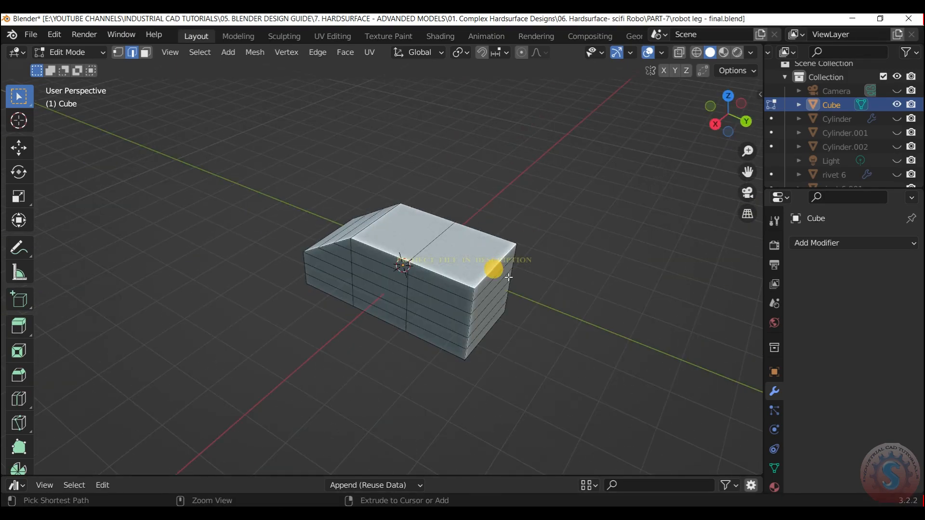
{"action": "left_click", "coordinate": [85, 54]}
{"action": "left_click", "coordinate": [82, 83]}
{"action": "key", "text": "ctrl+b"}
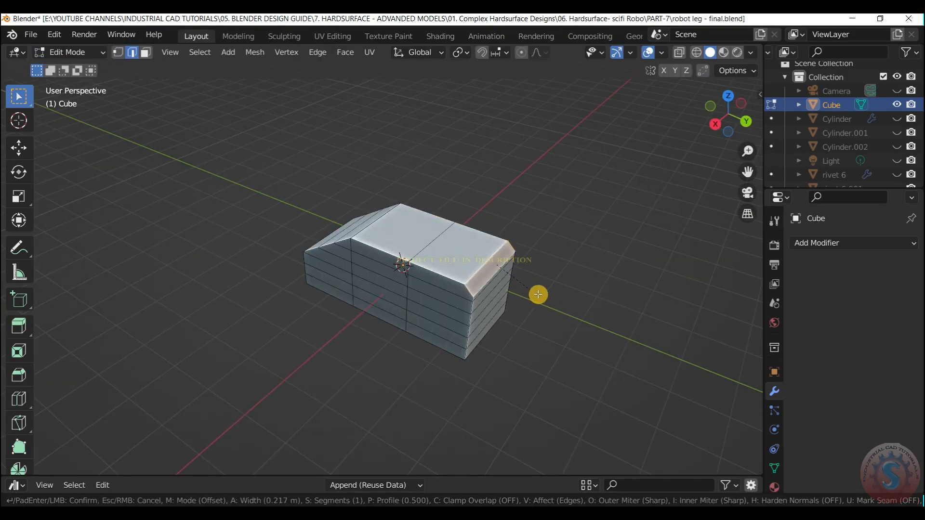
{"action": "left_click", "coordinate": [534, 293]}
{"action": "left_click_drag", "start_coordinate": [718, 127], "coordinate": [790, 106]}
{"action": "scroll", "coordinate": [712, 132], "scroll_direction": "up", "scroll_amount": 2}
{"action": "left_click", "coordinate": [361, 209]}
{"action": "key", "text": "ctrl+b"}
{"action": "right_click", "coordinate": [396, 231]}
Step: Add a Subdivision Surface modifier with level 2 to the block and return to Edit Mode
{"action": "left_click_drag", "start_coordinate": [718, 127], "coordinate": [689, 126]}
{"action": "right_click", "coordinate": [350, 309]}
{"action": "left_click", "coordinate": [72, 53]}
{"action": "left_click", "coordinate": [73, 69]}
{"action": "left_click", "coordinate": [855, 242]}
{"action": "left_click", "coordinate": [665, 484]}
{"action": "key", "text": "Tab"}
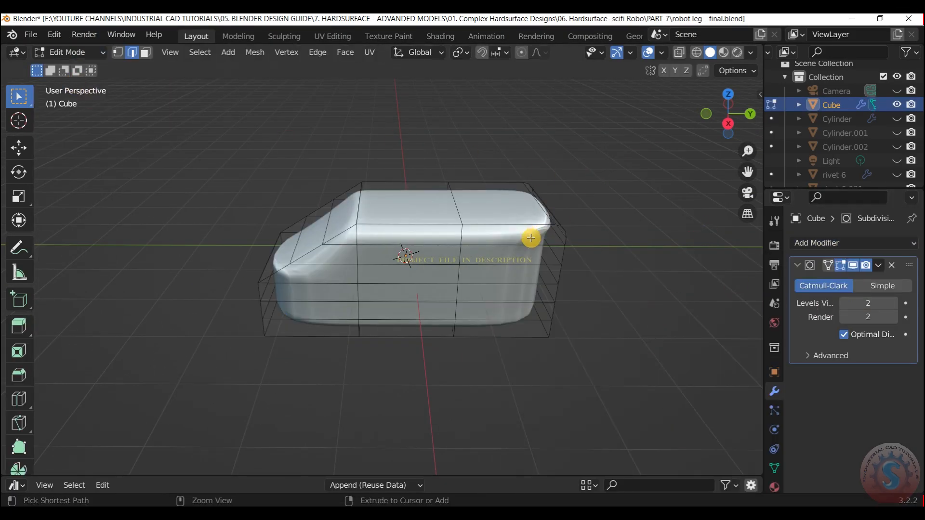
Step: Add several lengthwise loop cuts running over the block's top, sloped front and bevelled rear
{"action": "left_click", "coordinate": [511, 248]}
{"action": "key", "text": "ctrl+z"}
{"action": "left_click", "coordinate": [539, 198]}
{"action": "right_click", "coordinate": [559, 220]}
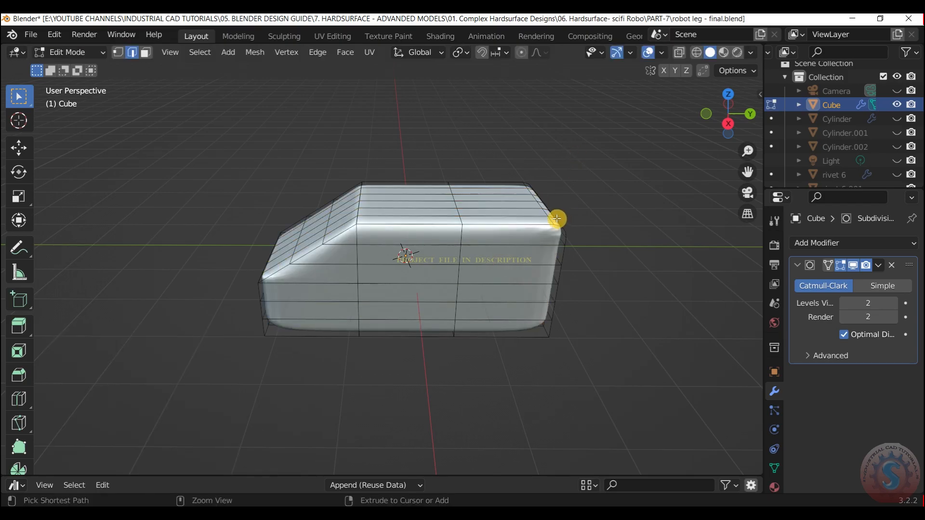
{"action": "left_click", "coordinate": [567, 240]}
Step: Add evenly spaced vertical loop cuts across the block's side from the slope's upper end to the rear
{"action": "left_click", "coordinate": [641, 197]}
{"action": "left_click_drag", "start_coordinate": [728, 115], "coordinate": [660, 118]}
{"action": "key", "text": "1"}
{"action": "scroll", "coordinate": [574, 236], "scroll_direction": "up", "scroll_amount": 1}
{"action": "scroll", "coordinate": [574, 235], "scroll_direction": "down", "scroll_amount": 1}
{"action": "scroll", "coordinate": [399, 228], "scroll_direction": "up", "scroll_amount": 2}
{"action": "scroll", "coordinate": [361, 270], "scroll_direction": "down", "scroll_amount": 2}
{"action": "scroll", "coordinate": [302, 280], "scroll_direction": "up", "scroll_amount": 2}
{"action": "key", "text": "ctrl+r"}
{"action": "right_click", "coordinate": [391, 309]}
{"action": "right_click", "coordinate": [437, 323]}
Step: Connect the side vertices on the slope with vertical edges running down the block's side
{"action": "scroll", "coordinate": [231, 246], "scroll_direction": "up", "scroll_amount": 2}
{"action": "left_click", "coordinate": [196, 250], "text": "shift"}
{"action": "right_click", "coordinate": [203, 310]}
{"action": "left_click", "coordinate": [204, 265]}
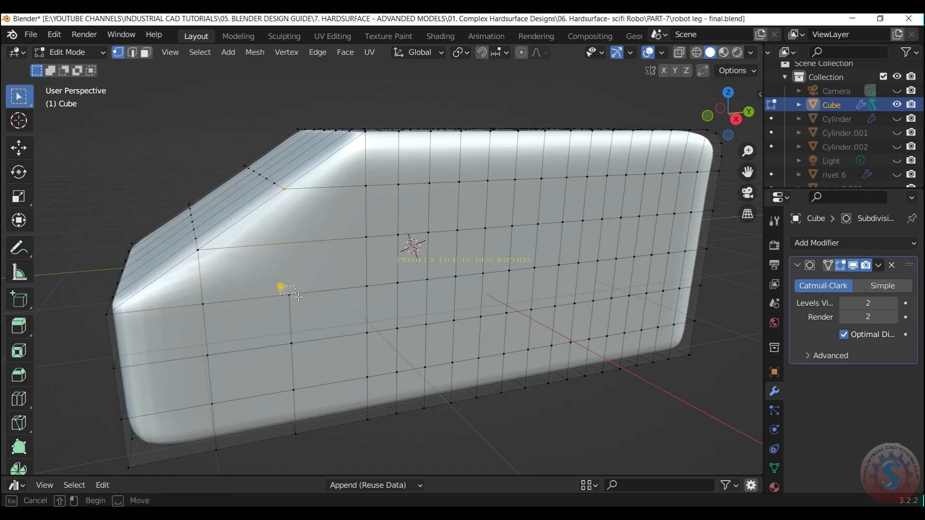
{"action": "right_click", "coordinate": [290, 299]}
{"action": "left_click", "coordinate": [290, 264]}
Step: Add another loop cut at the block's front section and switch to Object Mode
{"action": "scroll", "coordinate": [308, 260], "scroll_direction": "down", "scroll_amount": 2}
{"action": "key", "text": "ctrl+r"}
{"action": "left_click_drag", "start_coordinate": [725, 116], "coordinate": [706, 179]}
{"action": "left_click", "coordinate": [364, 223]}
{"action": "left_click", "coordinate": [392, 219]}
{"action": "left_click", "coordinate": [70, 52]}
{"action": "left_click", "coordinate": [73, 67]}
{"action": "left_click", "coordinate": [193, 130]}
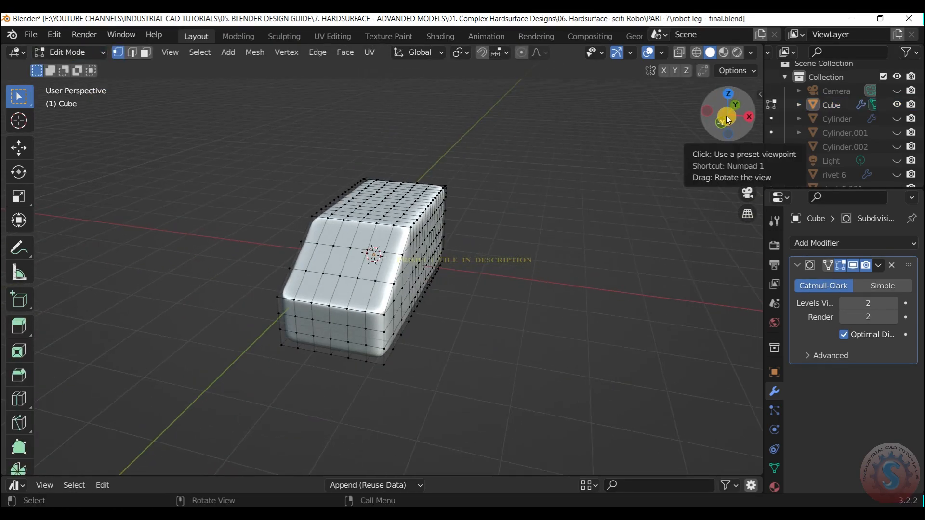
Step: Add further loop cuts around the sloped front of the block and leave Edit Mode
{"action": "scroll", "coordinate": [410, 234], "scroll_direction": "up", "scroll_amount": 1}
{"action": "left_click", "coordinate": [412, 215]}
{"action": "key", "text": "ctrl+r"}
{"action": "left_click", "coordinate": [312, 209]}
{"action": "left_click", "coordinate": [306, 208]}
{"action": "mouse_move", "coordinate": [730, 116]}
{"action": "left_mouse_down"}
{"action": "mouse_move", "coordinate": [693, 115]}
{"action": "mouse_move", "coordinate": [660, 99]}
{"action": "mouse_move", "coordinate": [730, 130]}
{"action": "mouse_move", "coordinate": [728, 118]}
{"action": "mouse_move", "coordinate": [713, 116]}
{"action": "left_mouse_up"}
{"action": "key", "text": "ctrl+r"}
{"action": "left_click", "coordinate": [70, 52]}
{"action": "left_click", "coordinate": [74, 68]}
Step: Return the block to Edit Mode and save the file
{"action": "scroll", "coordinate": [409, 241], "scroll_direction": "down", "scroll_amount": 5}
{"action": "left_click", "coordinate": [72, 52]}
{"action": "left_click", "coordinate": [79, 87]}
{"action": "scroll", "coordinate": [434, 241], "scroll_direction": "up", "scroll_amount": 5}
{"action": "scroll", "coordinate": [659, 146], "scroll_direction": "up", "scroll_amount": 3}
{"action": "key", "text": "ctrl+s"}
Step: Inset the patch of faces near the rear of the block's side and shape it into a scaled circle
{"action": "left_click_drag", "start_coordinate": [491, 206], "coordinate": [611, 315]}
{"action": "key", "text": "i"}
{"action": "left_click", "coordinate": [590, 300]}
{"action": "right_click", "coordinate": [576, 286]}
{"action": "left_click", "coordinate": [636, 211]}
{"action": "key", "text": "s"}
{"action": "left_click", "coordinate": [583, 278]}
{"action": "left_click_drag", "start_coordinate": [718, 115], "coordinate": [694, 104]}
{"action": "key", "text": "e"}
{"action": "key", "text": "Escape"}
{"action": "scroll", "coordinate": [675, 164], "scroll_direction": "down", "scroll_amount": 1}
{"action": "left_click", "coordinate": [640, 188]}
{"action": "scroll", "coordinate": [900, 169], "scroll_direction": "down", "scroll_amount": 1}
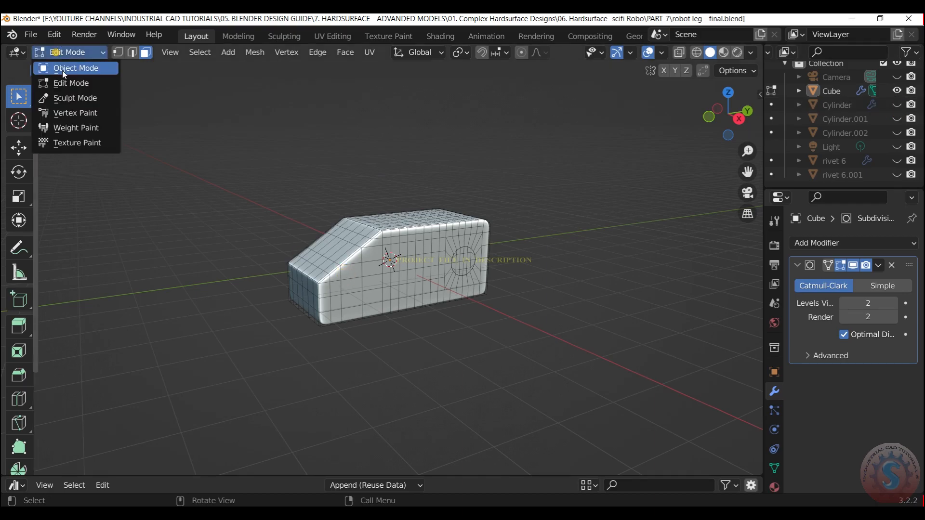
Step: Unhide the leg parts in Object Mode and scale the block down to about 0.28
{"action": "left_click", "coordinate": [64, 69]}
{"action": "key", "text": "s"}
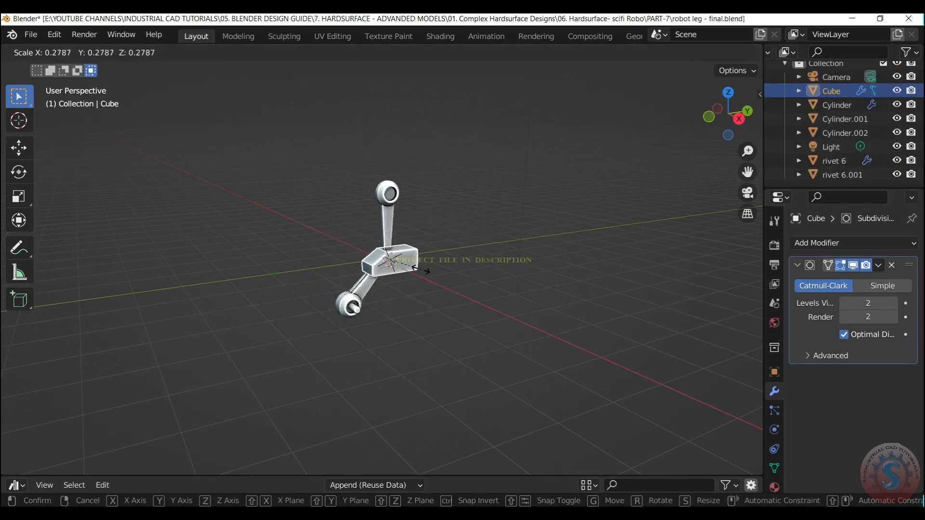
{"action": "left_click", "coordinate": [424, 270]}
Step: Move the block down to the leg's lower joint and along X to the pin's end
{"action": "left_click", "coordinate": [739, 119]}
{"action": "key", "text": "g"}
{"action": "left_click", "coordinate": [324, 332]}
{"action": "mouse_move", "coordinate": [729, 115]}
{"action": "left_mouse_down"}
{"action": "mouse_move", "coordinate": [763, 125]}
{"action": "mouse_move", "coordinate": [729, 120]}
{"action": "left_mouse_up"}
{"action": "key", "text": "g"}
{"action": "key", "text": "x"}
{"action": "left_click", "coordinate": [239, 378]}
Step: Show the assembled leg in the camera view and save the file
{"action": "left_click", "coordinate": [747, 193]}
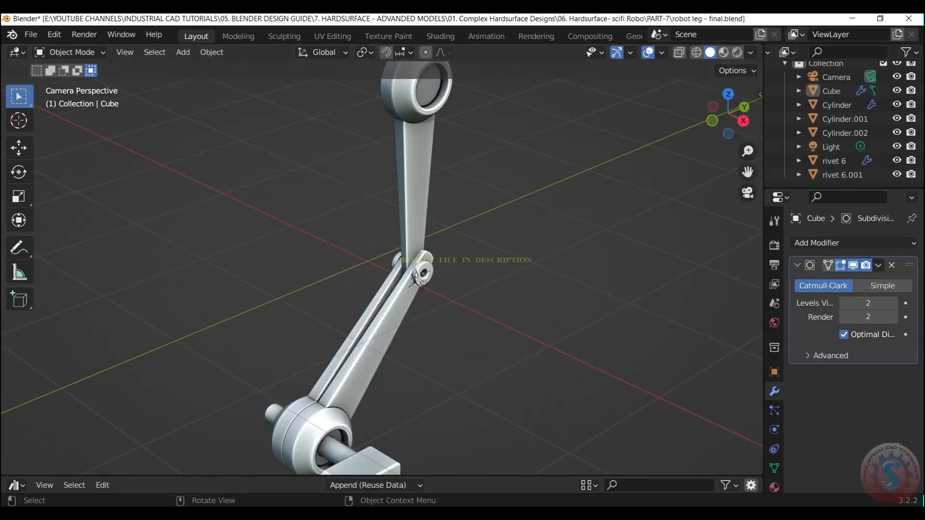
{"action": "scroll", "coordinate": [456, 365], "scroll_direction": "down", "scroll_amount": 2}
{"action": "left_click", "coordinate": [374, 391]}
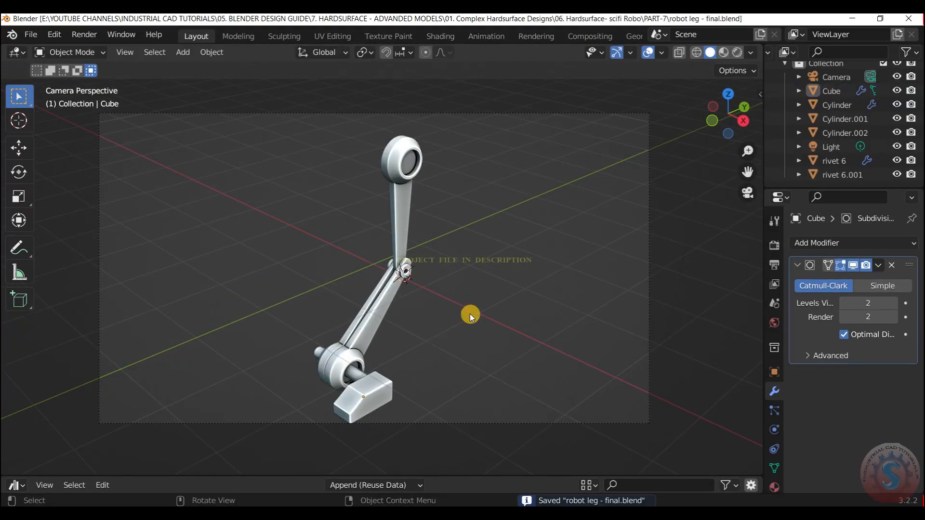
Step: Hide the leg arms, the pin and the rivets so that only the foot block stays in view
{"action": "scroll", "coordinate": [451, 339], "scroll_direction": "down", "scroll_amount": 1}
{"action": "left_click", "coordinate": [382, 306]}
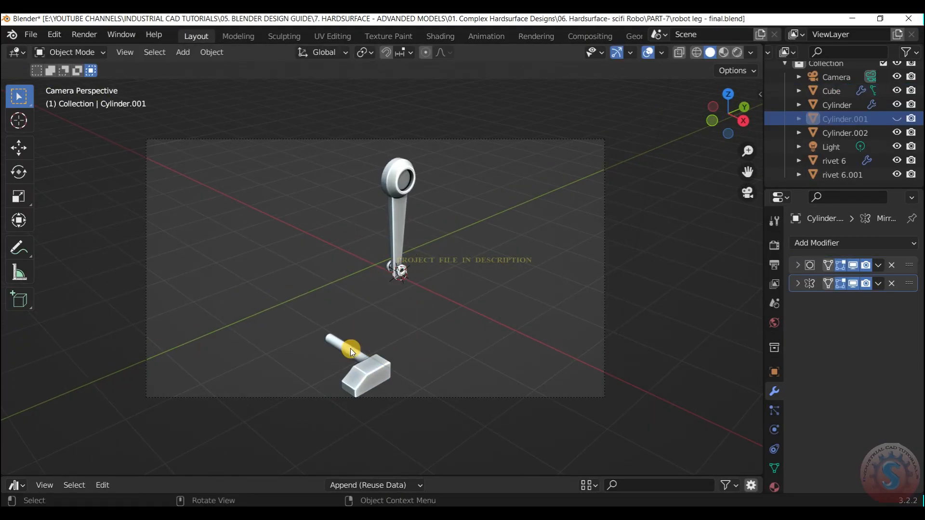
{"action": "left_click", "coordinate": [351, 350]}
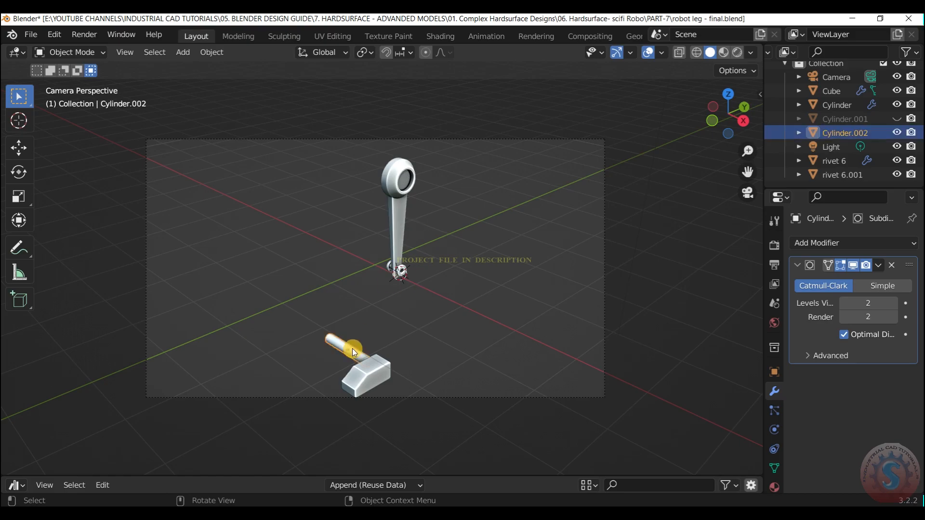
{"action": "left_click", "coordinate": [403, 273]}
{"action": "key", "text": "h"}
{"action": "left_click", "coordinate": [392, 267]}
{"action": "key", "text": "h"}
Step: Delete the faces inside the circle on the block's side in Edit Mode
{"action": "left_click_drag", "start_coordinate": [725, 121], "coordinate": [641, 154]}
{"action": "left_click", "coordinate": [301, 411]}
{"action": "scroll", "coordinate": [463, 144], "scroll_direction": "up", "scroll_amount": 6}
{"action": "left_click", "coordinate": [467, 131], "text": "shift"}
{"action": "left_click", "coordinate": [497, 139], "text": "shift"}
{"action": "key", "text": "x"}
{"action": "left_click", "coordinate": [492, 194]}
Step: Inset the matching faces on the block's opposite side, make them circular and scale the circle to 0.583
{"action": "scroll", "coordinate": [498, 193], "scroll_direction": "down", "scroll_amount": 5}
{"action": "left_click_drag", "start_coordinate": [718, 121], "coordinate": [578, 125]}
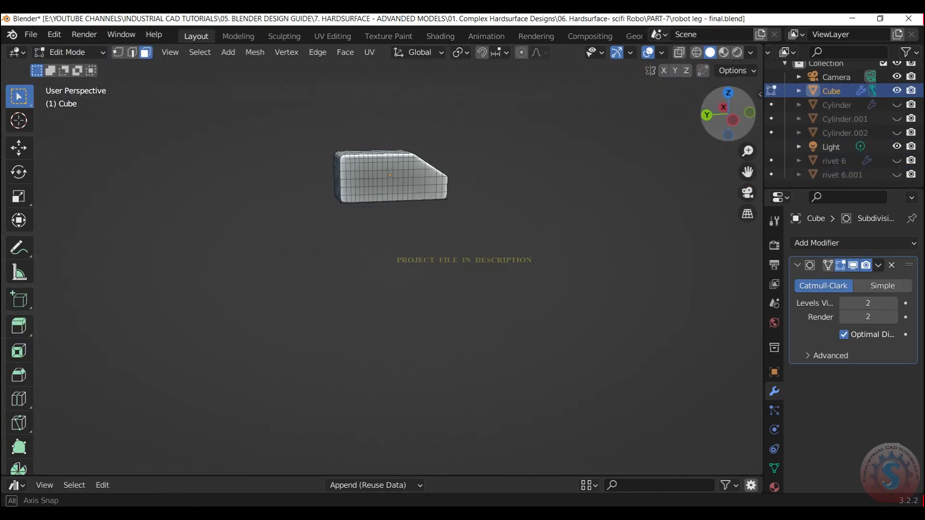
{"action": "middle_click_drag", "start_coordinate": [337, 162], "coordinate": [355, 130]}
{"action": "key", "text": "i"}
{"action": "left_click", "coordinate": [401, 163]}
{"action": "right_click", "coordinate": [401, 164]}
{"action": "mouse_move", "coordinate": [409, 161]}
{"action": "left_click", "coordinate": [461, 178]}
{"action": "key", "text": "s"}
{"action": "left_click", "coordinate": [426, 174]}
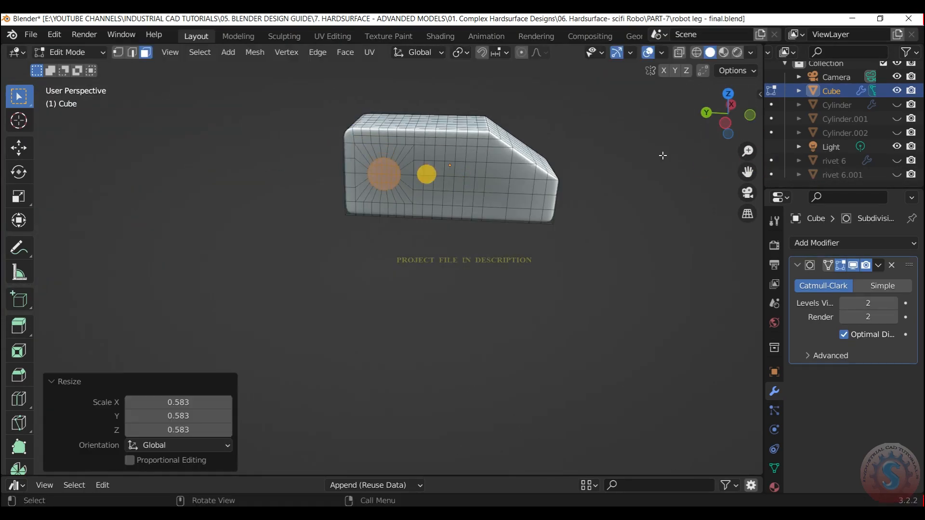
Step: Move the new circle into line with the opening on the opposite side and delete its faces
{"action": "left_click", "coordinate": [732, 105]}
{"action": "scroll", "coordinate": [475, 221], "scroll_direction": "up", "scroll_amount": 3}
{"action": "key", "text": "g"}
{"action": "left_click", "coordinate": [483, 218]}
{"action": "left_click_drag", "start_coordinate": [718, 121], "coordinate": [751, 118]}
{"action": "scroll", "coordinate": [336, 204], "scroll_direction": "up", "scroll_amount": 3}
{"action": "key", "text": "x"}
{"action": "left_click", "coordinate": [337, 204]}
Step: Bridge the edge loops of the two circular openings to form a through hole in the block
{"action": "left_click", "coordinate": [246, 165], "text": "alt"}
{"action": "left_click", "coordinate": [489, 249], "text": "alt+shift"}
{"action": "right_click", "coordinate": [489, 249]}
{"action": "left_click", "coordinate": [468, 137]}
Step: Add a loop cut inside the through hole to support its edge
{"action": "scroll", "coordinate": [523, 161], "scroll_direction": "down", "scroll_amount": 2}
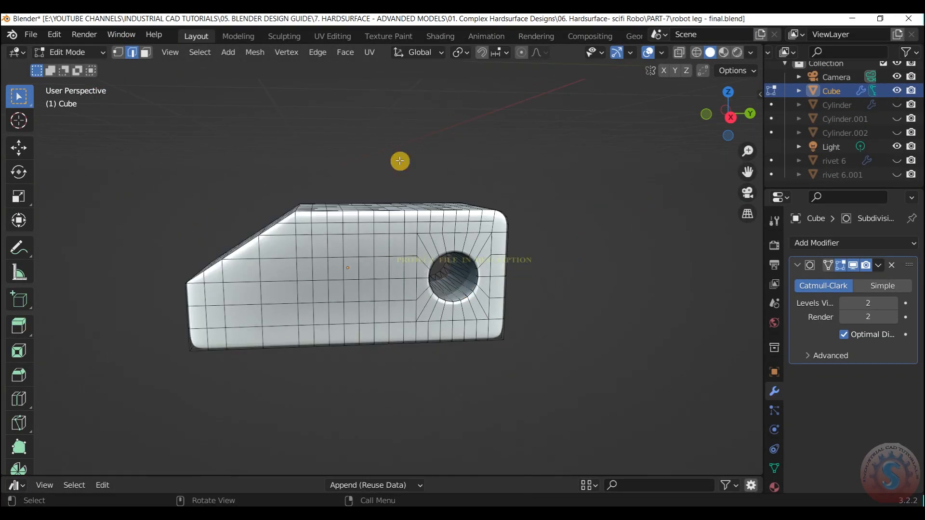
{"action": "left_click", "coordinate": [72, 52]}
{"action": "left_click", "coordinate": [96, 68]}
{"action": "left_click", "coordinate": [72, 52]}
{"action": "left_click", "coordinate": [75, 82]}
{"action": "key", "text": "ctrl+r"}
{"action": "left_click", "coordinate": [465, 262]}
{"action": "left_click", "coordinate": [468, 258]}
{"action": "middle_click_drag", "start_coordinate": [475, 236], "coordinate": [770, 217]}
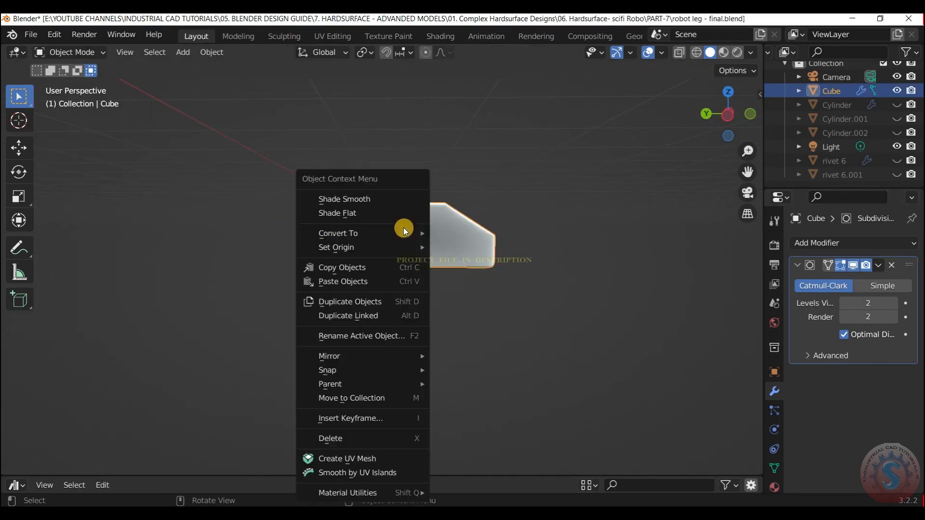
Step: Add two supporting loop cuts to the foot block and return to Object Mode to check the smoothed edges
{"action": "key", "text": "ctrl+r"}
{"action": "left_click", "coordinate": [383, 217]}
{"action": "scroll", "coordinate": [402, 157], "scroll_direction": "up", "scroll_amount": 4}
{"action": "left_click_drag", "start_coordinate": [720, 118], "coordinate": [740, 118]}
{"action": "key", "text": "ctrl+r"}
{"action": "left_click", "coordinate": [635, 212]}
{"action": "left_click", "coordinate": [68, 54]}
{"action": "left_click", "coordinate": [75, 68]}
Step: Re-enter Edit Mode, add another loop cut to the foot block and examine its smoothed shape
{"action": "left_click", "coordinate": [71, 52]}
{"action": "left_click", "coordinate": [75, 82]}
{"action": "key", "text": "ctrl+r"}
{"action": "left_click", "coordinate": [71, 52]}
{"action": "left_click", "coordinate": [75, 69]}
{"action": "scroll", "coordinate": [716, 158], "scroll_direction": "down", "scroll_amount": 9}
{"action": "scroll", "coordinate": [711, 117], "scroll_direction": "up", "scroll_amount": 6}
{"action": "scroll", "coordinate": [578, 174], "scroll_direction": "down", "scroll_amount": 3}
{"action": "left_click", "coordinate": [539, 169]}
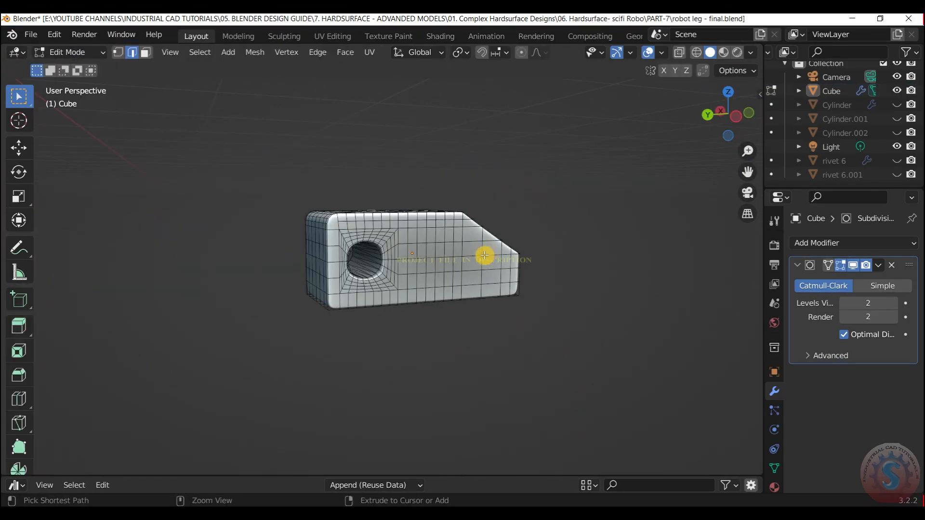
Step: Undo the last change to the foot block and scale its selected edges
{"action": "left_click_drag", "start_coordinate": [723, 115], "coordinate": [744, 116]}
{"action": "key", "text": "ctrl+z"}
{"action": "left_click", "coordinate": [438, 278]}
{"action": "right_click", "coordinate": [429, 277]}
{"action": "left_click", "coordinate": [475, 211]}
{"action": "key", "text": "s"}
{"action": "left_click", "coordinate": [429, 259]}
{"action": "left_click", "coordinate": [730, 115]}
{"action": "key", "text": "s"}
{"action": "right_click", "coordinate": [438, 295]}
{"action": "scroll", "coordinate": [695, 136], "scroll_direction": "down", "scroll_amount": 6}
{"action": "scroll", "coordinate": [396, 253], "scroll_direction": "up", "scroll_amount": 3}
Step: Try to scale the foot block's selected edges along the X axis
{"action": "key", "text": "s"}
{"action": "left_click", "coordinate": [413, 221]}
{"action": "key", "text": "x"}
{"action": "left_click", "coordinate": [413, 221]}
{"action": "scroll", "coordinate": [397, 277], "scroll_direction": "up", "scroll_amount": 2}
{"action": "right_click", "coordinate": [408, 281]}
{"action": "left_click", "coordinate": [379, 134]}
{"action": "left_click", "coordinate": [67, 69]}
Step: Undo the last two changes to the foot block and return to Edit Mode
{"action": "scroll", "coordinate": [744, 144], "scroll_direction": "down", "scroll_amount": 4}
{"action": "mouse_move", "coordinate": [725, 116]}
{"action": "left_mouse_down"}
{"action": "mouse_move", "coordinate": [758, 122]}
{"action": "mouse_move", "coordinate": [708, 116]}
{"action": "mouse_move", "coordinate": [742, 116]}
{"action": "left_mouse_up"}
{"action": "left_click", "coordinate": [70, 52]}
{"action": "left_click", "coordinate": [71, 83]}
{"action": "scroll", "coordinate": [389, 260], "scroll_direction": "up", "scroll_amount": 1}
{"action": "key", "text": "ctrl+z"}
{"action": "key", "text": "ctrl+z"}
{"action": "key", "text": "x"}
{"action": "left_click", "coordinate": [718, 113]}
{"action": "left_click", "coordinate": [70, 53]}
{"action": "left_click", "coordinate": [70, 69]}
{"action": "left_click", "coordinate": [78, 52]}
{"action": "left_click", "coordinate": [78, 83]}
Step: Add two more loop cuts to tighten the foot block's edges and leave Edit Mode
{"action": "key", "text": "ctrl+r"}
{"action": "left_click", "coordinate": [434, 257]}
{"action": "key", "text": "ctrl+r"}
{"action": "left_click", "coordinate": [70, 53]}
{"action": "left_click", "coordinate": [70, 69]}
Step: Unhide the leg parts Cylinder.002, Cylinder.001 and Cylinder and show the whole leg in camera view
{"action": "left_click", "coordinate": [748, 193]}
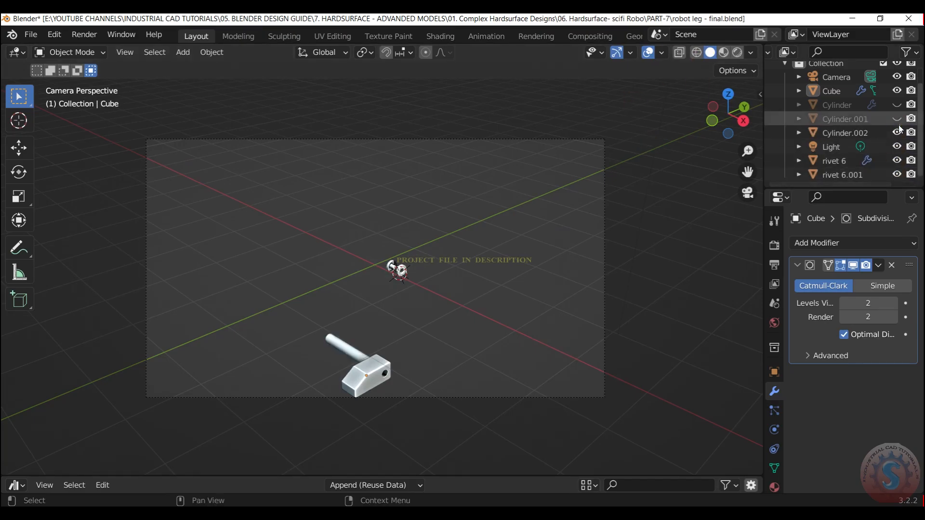
{"action": "left_click", "coordinate": [897, 132]}
{"action": "left_click", "coordinate": [897, 118]}
{"action": "left_click", "coordinate": [897, 105]}
{"action": "scroll", "coordinate": [385, 366], "scroll_direction": "up", "scroll_amount": 1}
Step: Move the foot block along the X axis towards the lower joint
{"action": "left_click", "coordinate": [368, 398]}
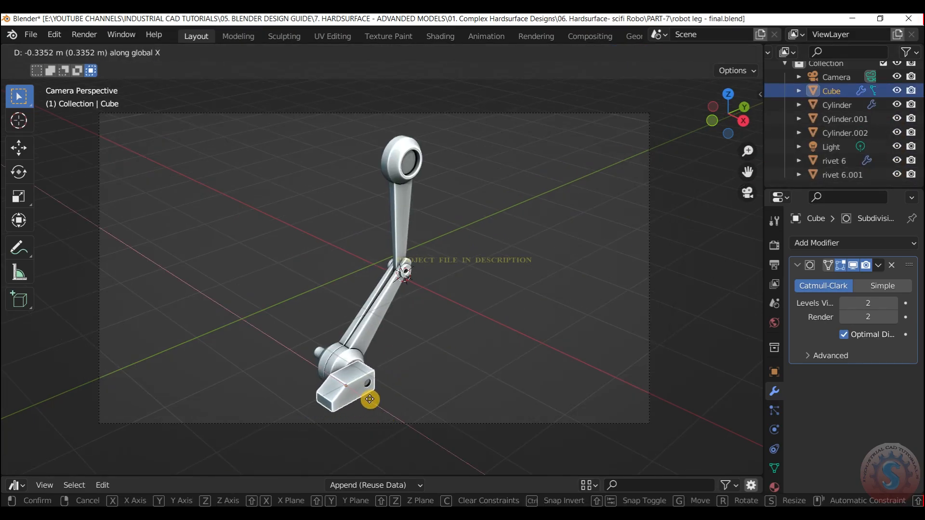
{"action": "left_click", "coordinate": [368, 398]}
Step: Scale the lower joint's pin along the X axis by about 1.33 to pass through the foot block
{"action": "left_click", "coordinate": [369, 386]}
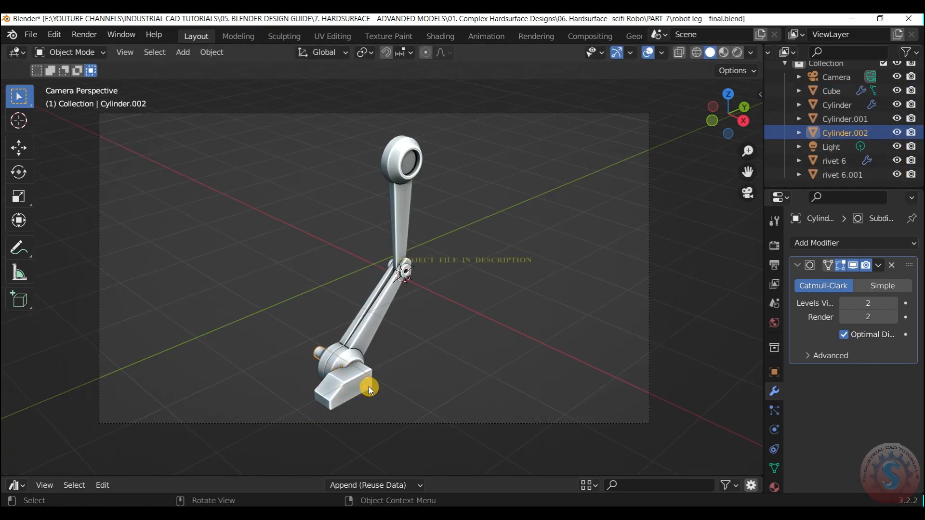
{"action": "left_click", "coordinate": [370, 387]}
{"action": "left_click", "coordinate": [511, 250]}
{"action": "scroll", "coordinate": [511, 250], "scroll_direction": "down", "scroll_amount": 1}
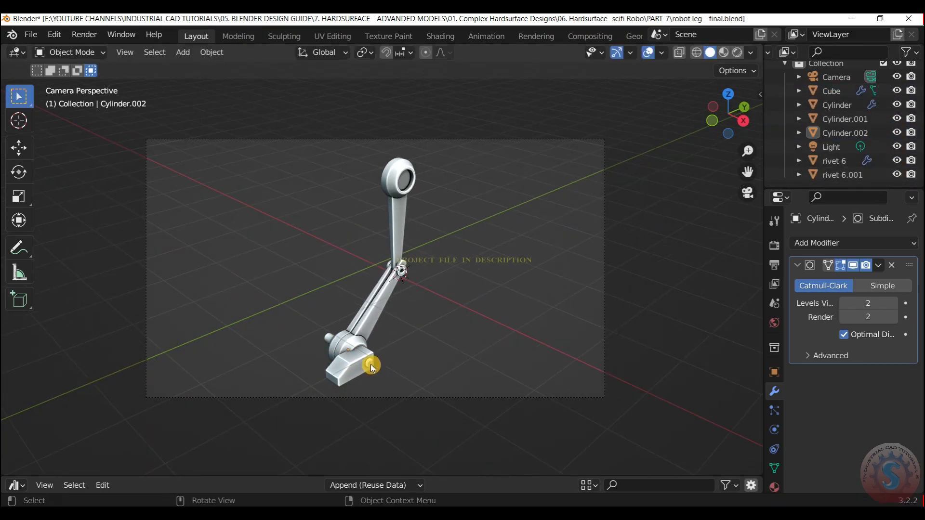
{"action": "left_click", "coordinate": [371, 364]}
{"action": "key", "text": "s"}
{"action": "key", "text": "x"}
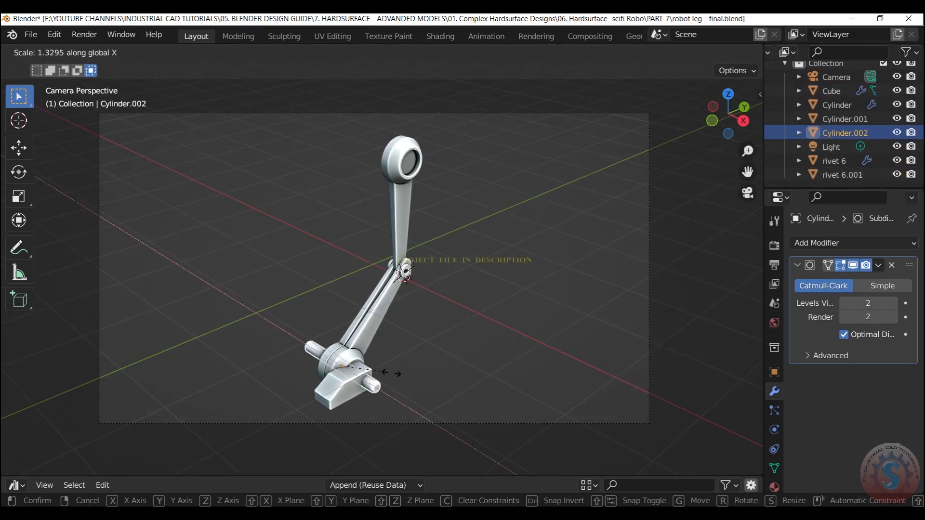
{"action": "left_click", "coordinate": [399, 374]}
{"action": "middle_click_drag", "start_coordinate": [523, 371], "coordinate": [480, 338]}
Step: From the top view, shift the foot block along the X axis to sit beside the joint
{"action": "key", "text": "KP_7"}
{"action": "left_click", "coordinate": [409, 304]}
{"action": "key", "text": "g"}
{"action": "key", "text": "y"}
{"action": "key", "text": "x"}
{"action": "left_click", "coordinate": [418, 307]}
{"action": "left_click", "coordinate": [467, 273]}
{"action": "middle_click_drag", "start_coordinate": [467, 272], "coordinate": [486, 231]}
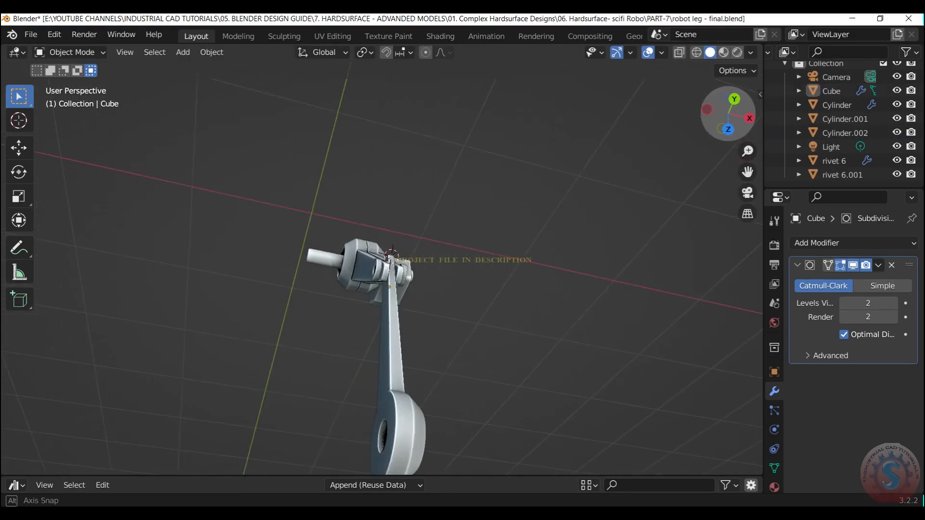
Step: Adjust the foot block along the Y axis to fit its hole around the pin
{"action": "left_click", "coordinate": [368, 286]}
{"action": "scroll", "coordinate": [369, 286], "scroll_direction": "up", "scroll_amount": 2}
{"action": "key", "text": "s"}
{"action": "key", "text": "y"}
{"action": "left_click", "coordinate": [366, 319]}
{"action": "scroll", "coordinate": [381, 308], "scroll_direction": "down", "scroll_amount": 1}
{"action": "left_click_drag", "start_coordinate": [729, 114], "coordinate": [795, 116]}
{"action": "right_click", "coordinate": [451, 392]}
{"action": "scroll", "coordinate": [463, 375], "scroll_direction": "down", "scroll_amount": 2}
{"action": "left_click", "coordinate": [520, 318]}
Step: Duplicate the foot block and place the copy on the opposite side of the lower joint
{"action": "scroll", "coordinate": [381, 284], "scroll_direction": "up", "scroll_amount": 7}
{"action": "left_click", "coordinate": [337, 290]}
{"action": "left_click", "coordinate": [612, 212]}
{"action": "scroll", "coordinate": [613, 212], "scroll_direction": "down", "scroll_amount": 2}
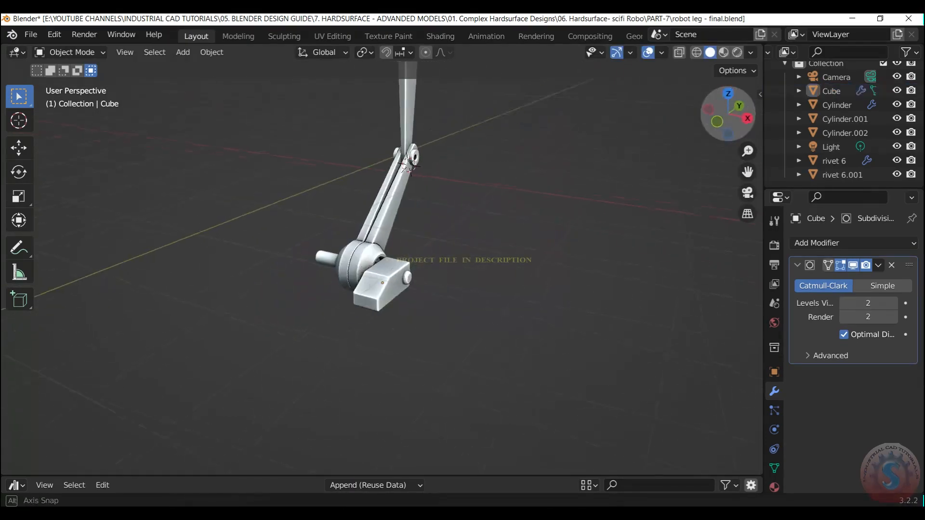
{"action": "left_click", "coordinate": [420, 289]}
{"action": "left_click", "coordinate": [491, 179]}
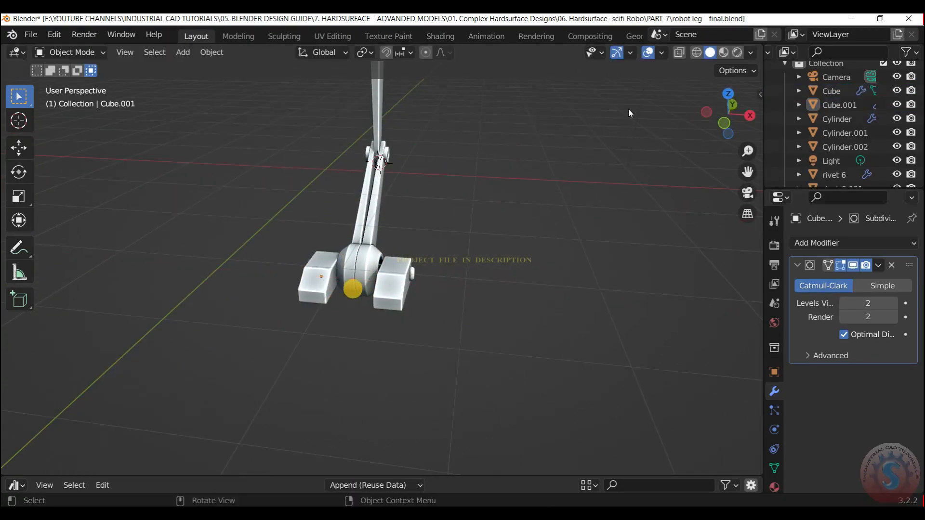
Step: Reposition the copied foot block against its side of the lower joint
{"action": "scroll", "coordinate": [361, 308], "scroll_direction": "up", "scroll_amount": 4}
{"action": "left_click", "coordinate": [351, 317]}
{"action": "key", "text": "g"}
{"action": "mouse_move", "coordinate": [723, 116]}
{"action": "left_mouse_down"}
{"action": "mouse_move", "coordinate": [743, 116]}
{"action": "mouse_move", "coordinate": [696, 138]}
{"action": "mouse_move", "coordinate": [714, 136]}
{"action": "mouse_move", "coordinate": [714, 100]}
{"action": "mouse_move", "coordinate": [722, 121]}
{"action": "left_mouse_up"}
{"action": "left_click", "coordinate": [351, 318]}
{"action": "left_click", "coordinate": [597, 212]}
Step: Fine-tune the foot assembly's position along the Y axis and save the file in camera view
{"action": "scroll", "coordinate": [426, 299], "scroll_direction": "up", "scroll_amount": 1}
{"action": "left_click", "coordinate": [431, 308]}
{"action": "key", "text": "g"}
{"action": "key", "text": "y"}
{"action": "left_click", "coordinate": [433, 315]}
{"action": "left_click", "coordinate": [569, 227]}
{"action": "scroll", "coordinate": [568, 227], "scroll_direction": "down", "scroll_amount": 3}
{"action": "left_click", "coordinate": [568, 226]}
{"action": "scroll", "coordinate": [569, 226], "scroll_direction": "down", "scroll_amount": 3}
{"action": "left_click", "coordinate": [747, 192]}
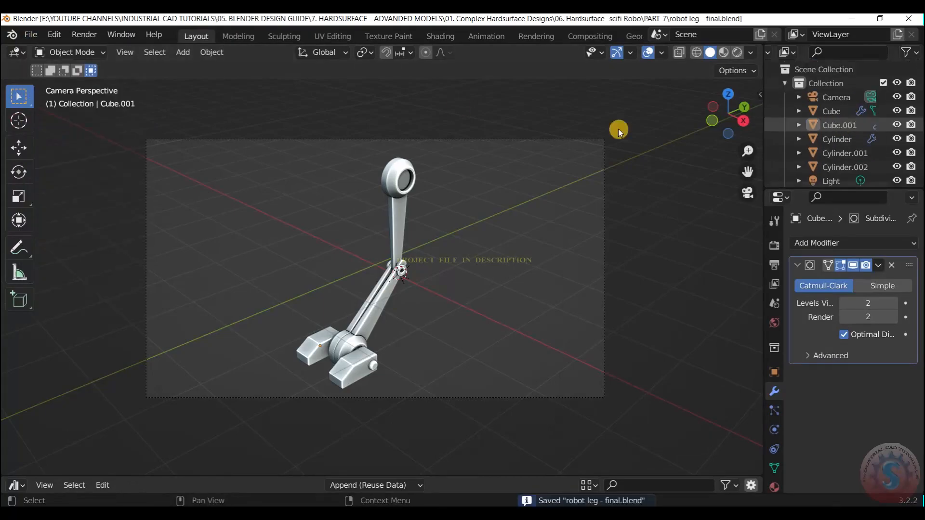
Step: Select the light and switch the viewport shading's lighting to MatCap
{"action": "left_click", "coordinate": [830, 181]}
{"action": "scroll", "coordinate": [481, 241], "scroll_direction": "up", "scroll_amount": 2}
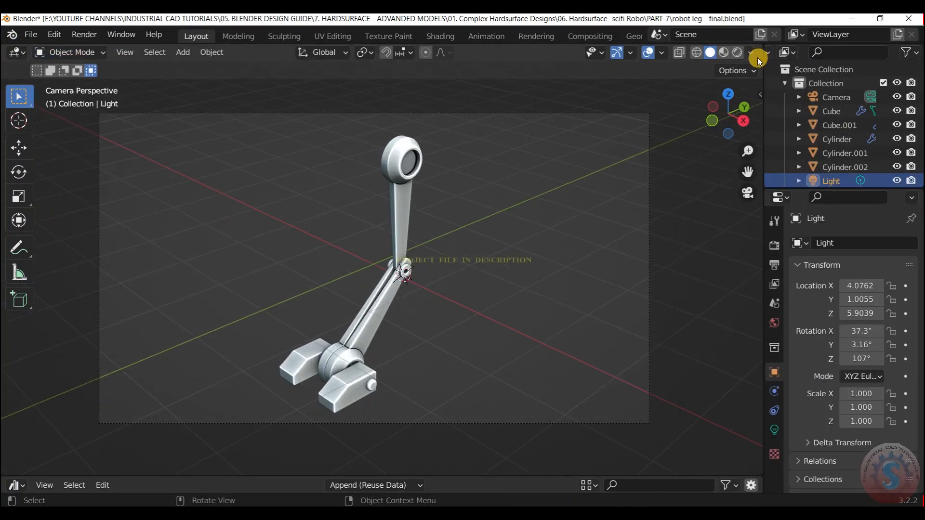
{"action": "left_click", "coordinate": [751, 52]}
{"action": "left_click", "coordinate": [737, 118]}
{"action": "scroll", "coordinate": [347, 338], "scroll_direction": "down", "scroll_amount": 4}
{"action": "scroll", "coordinate": [357, 389], "scroll_direction": "up", "scroll_amount": 6}
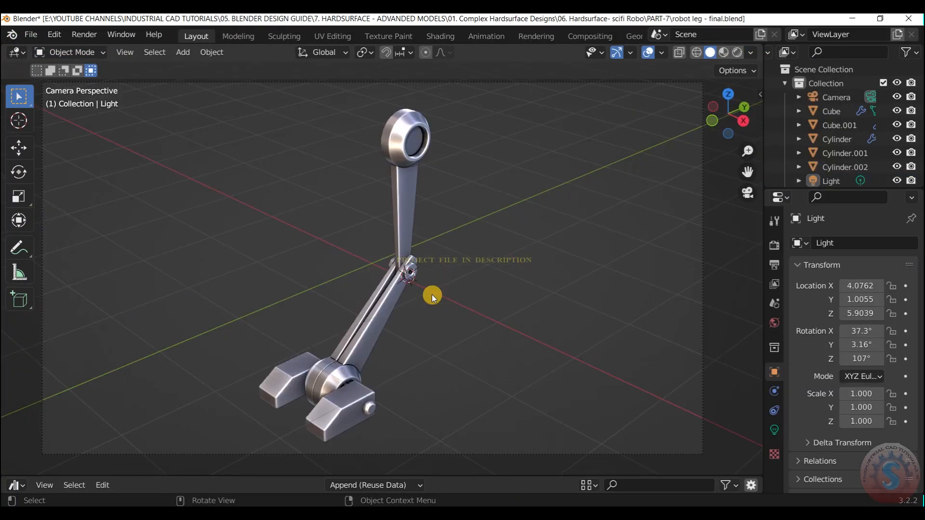
Step: Scale the original foot block along the X axis to about 0.7 and delete its wider copy
{"action": "left_click", "coordinate": [331, 403]}
{"action": "key", "text": "s"}
{"action": "key", "text": "y"}
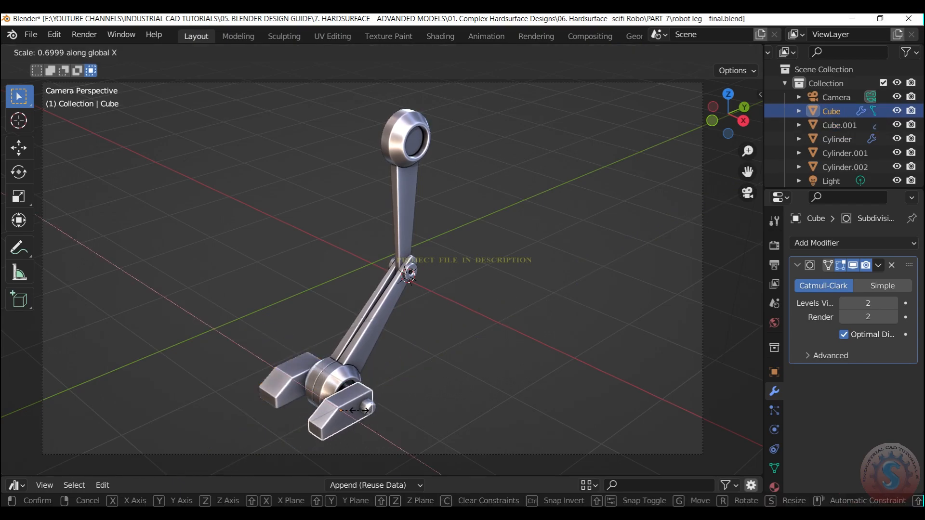
{"action": "left_click", "coordinate": [357, 410]}
{"action": "left_click", "coordinate": [299, 383]}
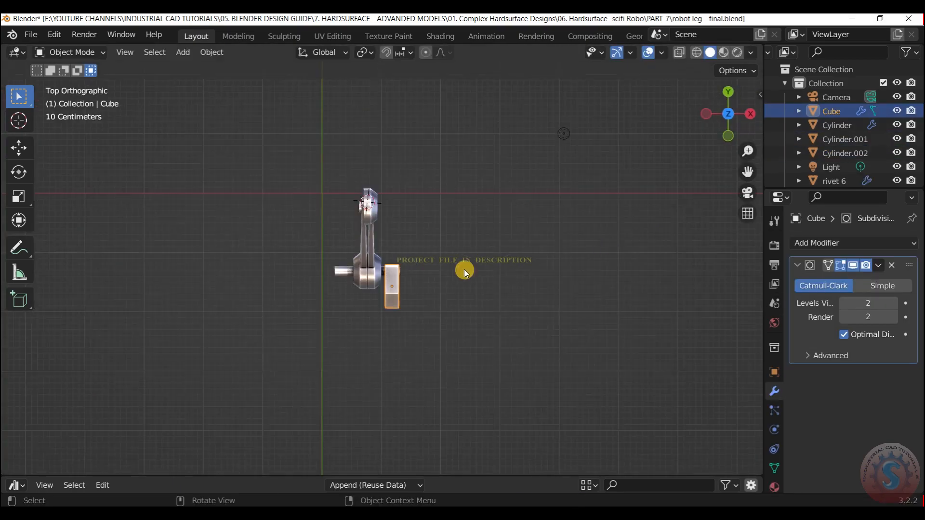
Step: In top view, move the narrowed foot block along the X axis closer to the joint
{"action": "scroll", "coordinate": [477, 301], "scroll_direction": "up", "scroll_amount": 8}
{"action": "key", "text": "g"}
{"action": "key", "text": "x"}
{"action": "left_click", "coordinate": [455, 291]}
{"action": "left_click", "coordinate": [460, 290]}
Step: Duplicate the narrowed foot block along the X axis to the other side of the joint
{"action": "left_click", "coordinate": [424, 337]}
{"action": "key", "text": "shift+d"}
{"action": "key", "text": "x"}
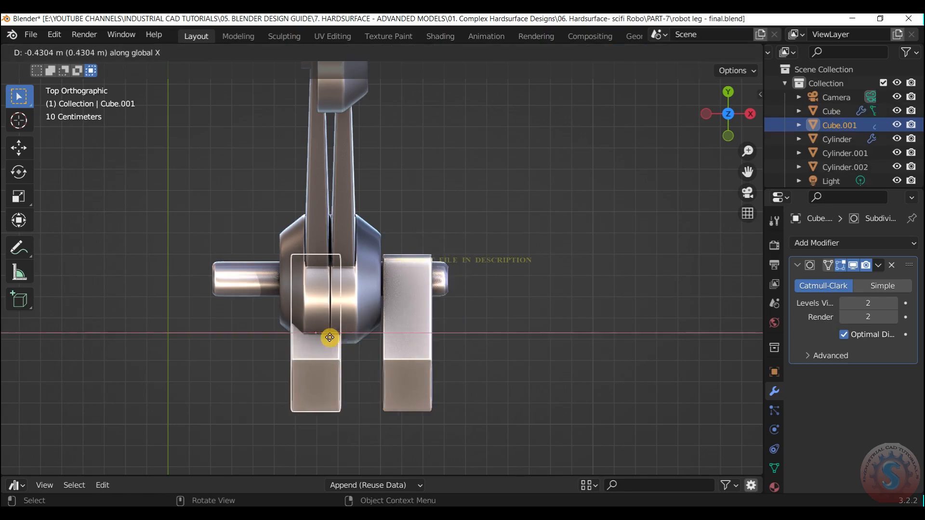
{"action": "left_click", "coordinate": [287, 333]}
Step: Scale the pin along the X axis to fit the two foot blocks and save the file
{"action": "left_click", "coordinate": [282, 278]}
{"action": "key", "text": "s"}
{"action": "key", "text": "y"}
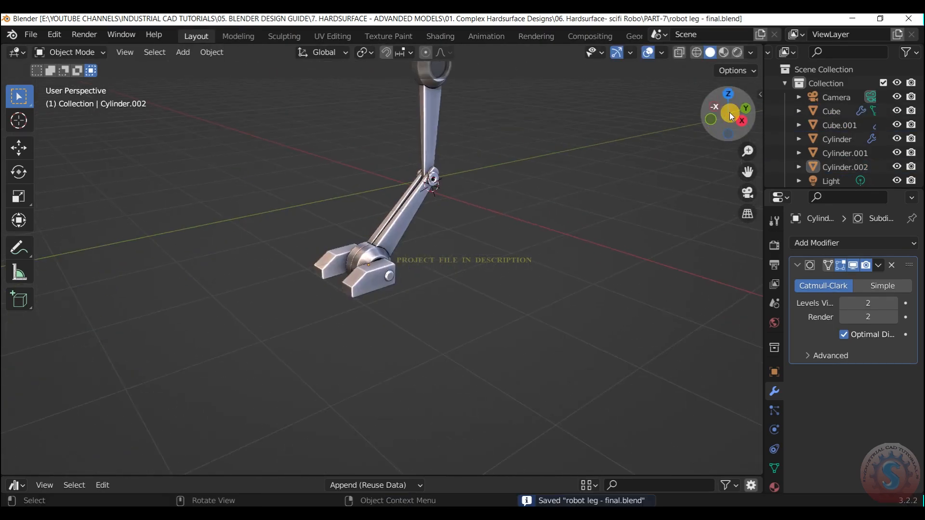
Step: Show the leg in camera view with the viewport overlays and gizmos hidden
{"action": "key", "text": "KP_0"}
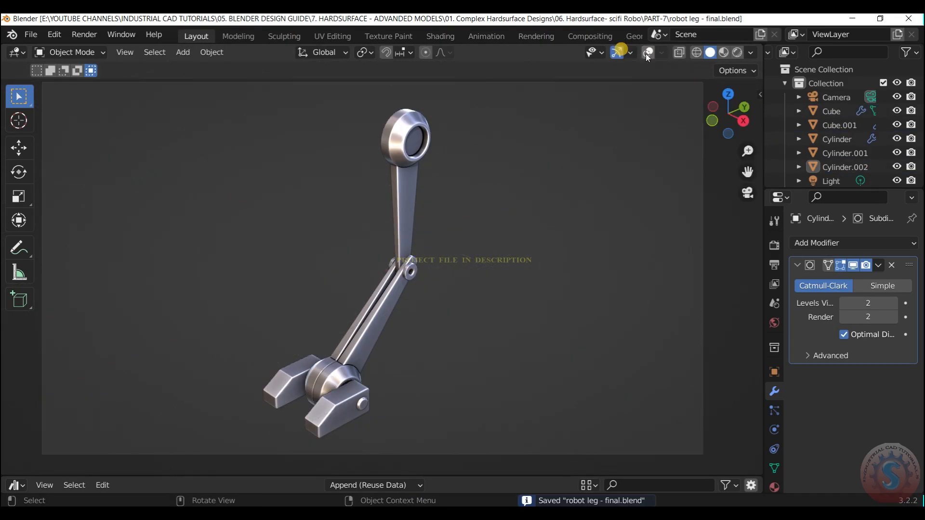
{"action": "left_click", "coordinate": [617, 53]}
{"action": "scroll", "coordinate": [558, 182], "scroll_direction": "down", "scroll_amount": 4}
{"action": "scroll", "coordinate": [502, 217], "scroll_direction": "up", "scroll_amount": 3}
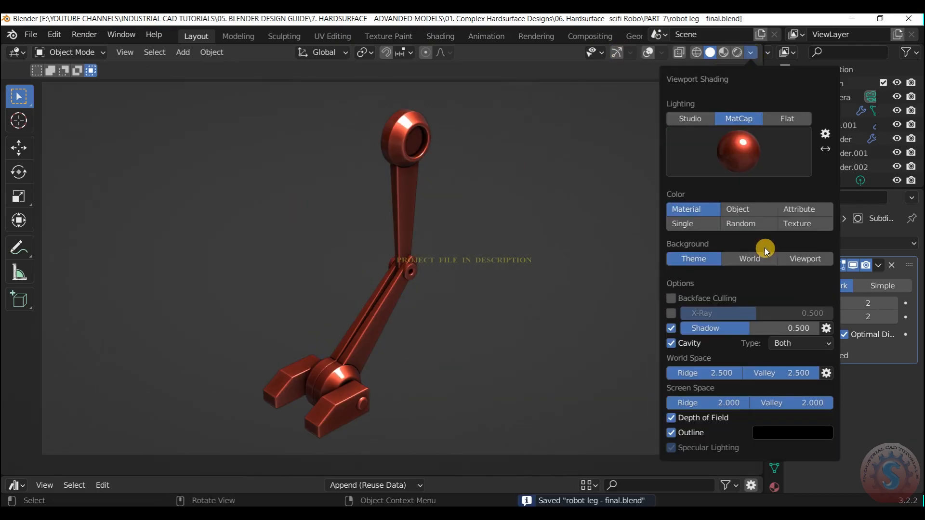
Step: Try red and orange MatCaps on the leg, and restore the metallic one
{"action": "left_click", "coordinate": [733, 149]}
{"action": "left_click", "coordinate": [661, 254]}
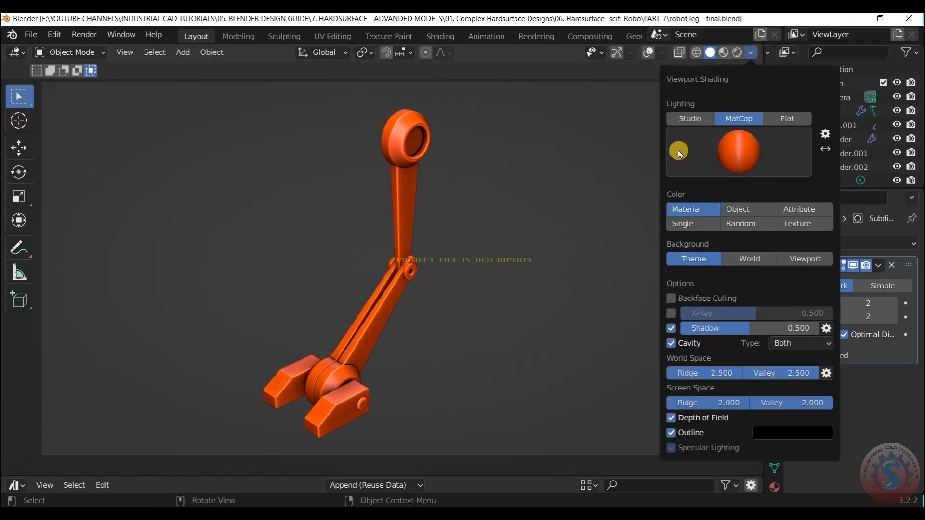
{"action": "left_click", "coordinate": [739, 152]}
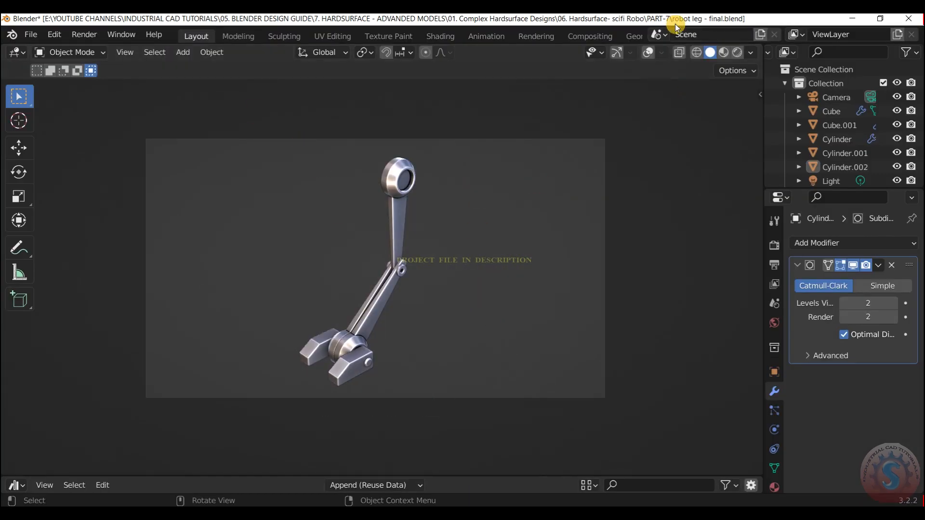
Step: Turn the viewport gizmos and overlays back on and save the file
{"action": "left_click", "coordinate": [622, 54]}
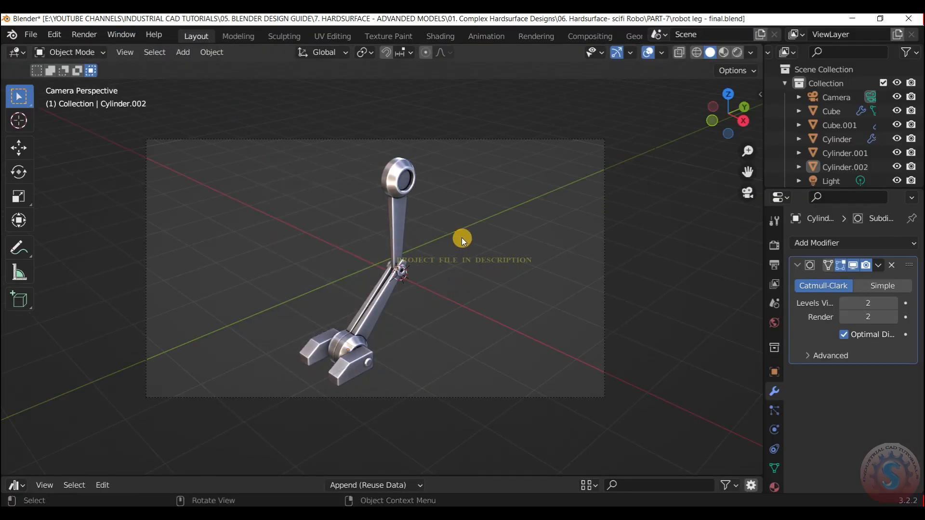
{"action": "scroll", "coordinate": [477, 203], "scroll_direction": "down", "scroll_amount": 2}
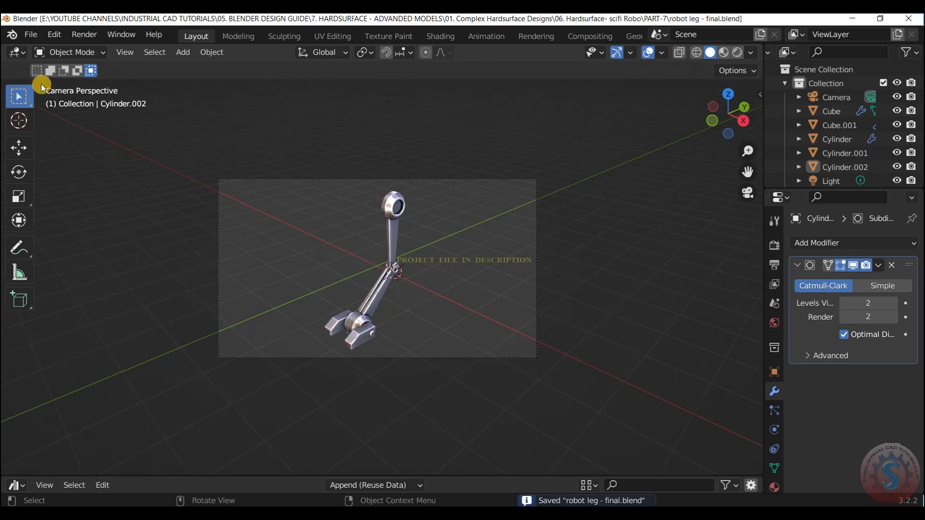
Step: Select all the leg's parts and open them together in Edit Mode to inspect their mesh from the camera view
{"action": "scroll", "coordinate": [141, 152], "scroll_direction": "up", "scroll_amount": 2}
{"action": "left_click", "coordinate": [396, 175]}
{"action": "left_click_drag", "start_coordinate": [414, 280], "coordinate": [396, 265], "text": "shift"}
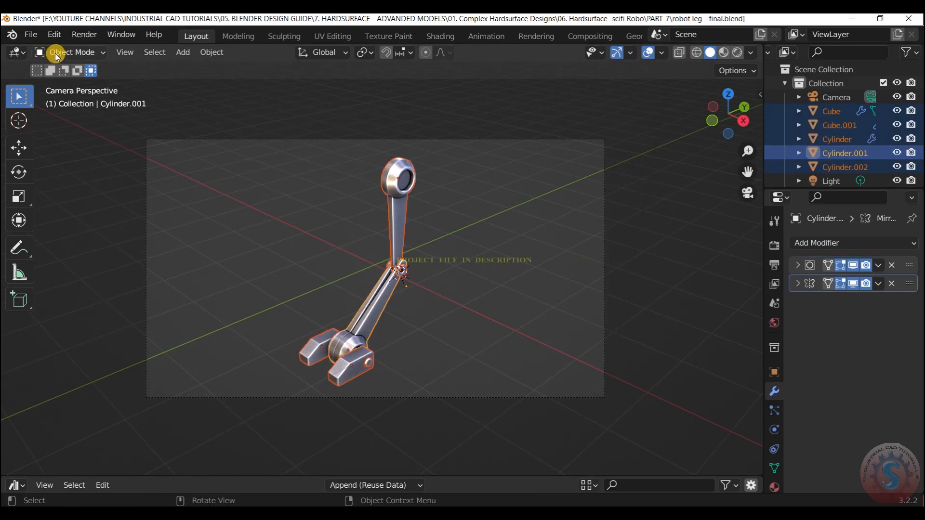
{"action": "left_click", "coordinate": [39, 52]}
{"action": "left_click", "coordinate": [70, 83]}
{"action": "scroll", "coordinate": [380, 332], "scroll_direction": "up", "scroll_amount": 2}
{"action": "middle_click_drag", "start_coordinate": [380, 332], "coordinate": [424, 317]}
{"action": "left_click", "coordinate": [748, 192]}
{"action": "middle_click_drag", "start_coordinate": [485, 344], "coordinate": [567, 264], "text": "shift"}
{"action": "scroll", "coordinate": [567, 264], "scroll_direction": "up", "scroll_amount": 3}
{"action": "scroll", "coordinate": [567, 264], "scroll_direction": "down", "scroll_amount": 3}
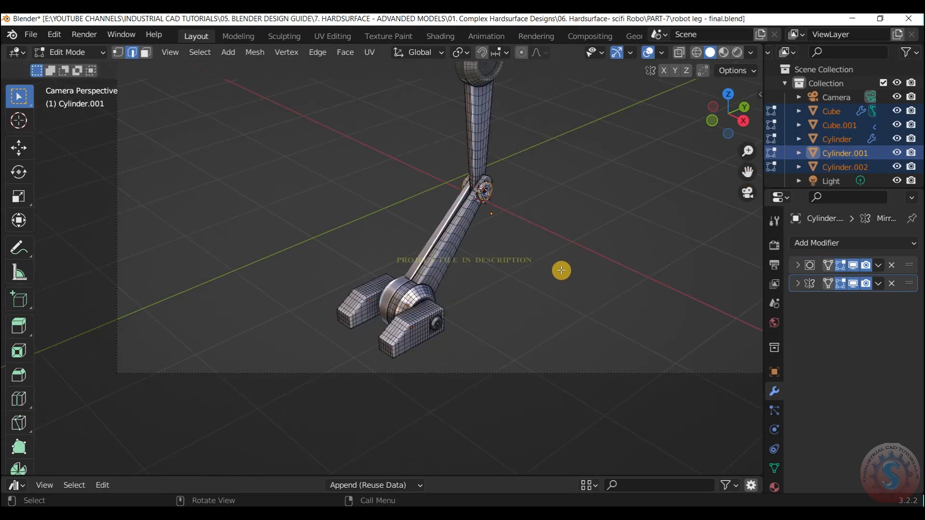
{"action": "scroll", "coordinate": [567, 264], "scroll_direction": "down", "scroll_amount": 1}
Step: Switch the viewport shading to a light grey look and frame the whole leg with its mesh
{"action": "left_click", "coordinate": [750, 52]}
{"action": "left_click", "coordinate": [696, 132]}
{"action": "left_click", "coordinate": [620, 200]}
{"action": "middle_click_drag", "start_coordinate": [484, 158], "coordinate": [448, 213], "text": "shift"}
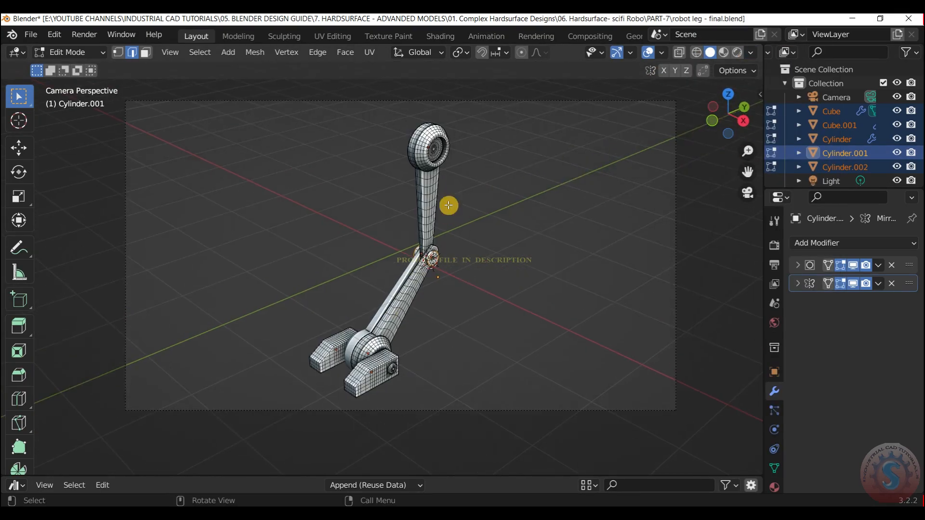
Step: Apply the metallic MatCap to the viewport shading and return the leg's parts to Object Mode
{"action": "scroll", "coordinate": [448, 213], "scroll_direction": "up", "scroll_amount": 2}
{"action": "left_click", "coordinate": [751, 53]}
{"action": "left_click", "coordinate": [749, 149]}
{"action": "left_click", "coordinate": [736, 119]}
{"action": "left_click", "coordinate": [748, 150]}
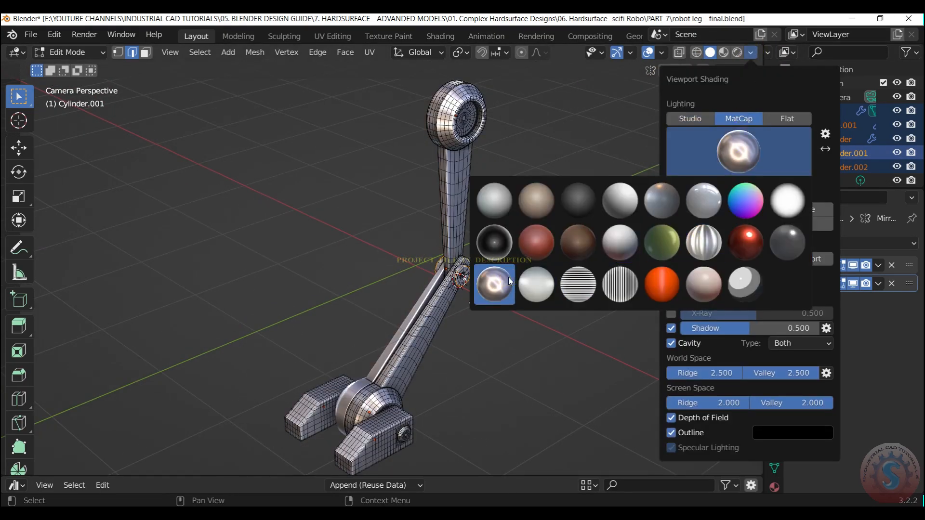
{"action": "left_click", "coordinate": [69, 52]}
{"action": "left_click", "coordinate": [70, 69]}
{"action": "left_click", "coordinate": [410, 166]}
{"action": "scroll", "coordinate": [487, 213], "scroll_direction": "down", "scroll_amount": 1}
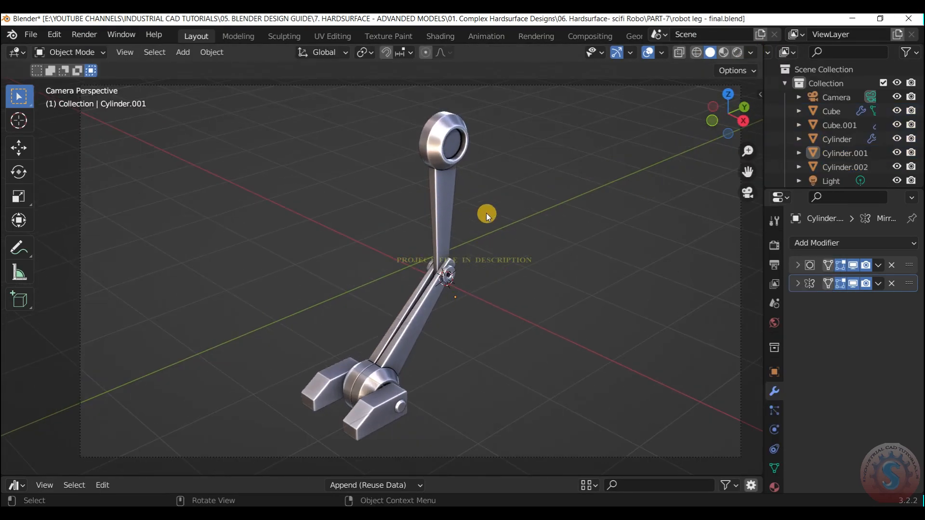
Step: Save the file and inspect the metallic leg in a fullscreen viewport before restoring the layout
{"action": "scroll", "coordinate": [482, 212], "scroll_direction": "down", "scroll_amount": 2}
{"action": "key", "text": "ctrl+s"}
{"action": "key", "text": "ctrl+alt+space"}
{"action": "scroll", "coordinate": [479, 212], "scroll_direction": "up", "scroll_amount": 2}
{"action": "mouse_move", "coordinate": [908, 120]}
{"action": "left_mouse_down"}
{"action": "mouse_move", "coordinate": [909, 134]}
{"action": "mouse_move", "coordinate": [914, 127]}
{"action": "left_mouse_up"}
{"action": "scroll", "coordinate": [533, 215], "scroll_direction": "up", "scroll_amount": 1}
{"action": "scroll", "coordinate": [533, 215], "scroll_direction": "down", "scroll_amount": 1}
{"action": "scroll", "coordinate": [538, 216], "scroll_direction": "up", "scroll_amount": 1}
{"action": "scroll", "coordinate": [539, 216], "scroll_direction": "down", "scroll_amount": 1}
{"action": "key", "text": "ctrl+alt+space"}
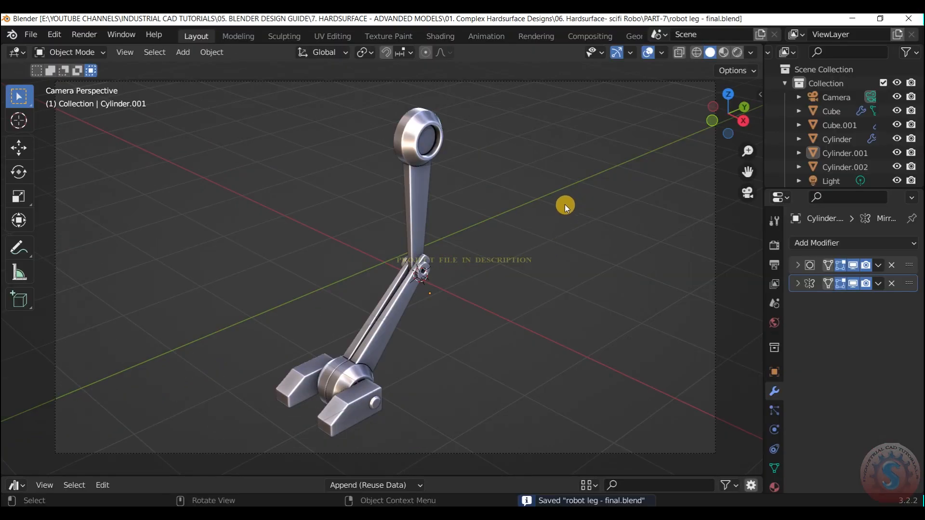
Step: Apply the Mirror modifier on the lower leg and check the modifiers of the other leg parts
{"action": "left_click", "coordinate": [878, 284]}
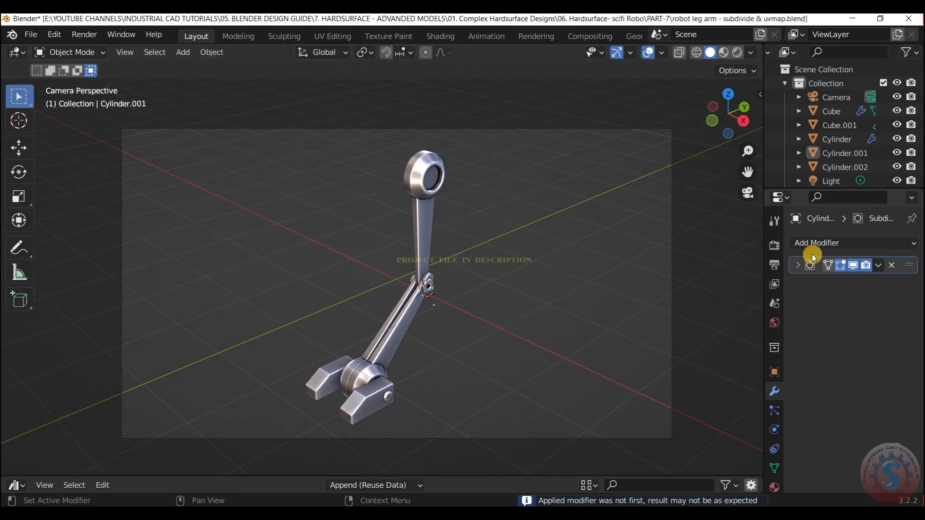
{"action": "left_click", "coordinate": [416, 306]}
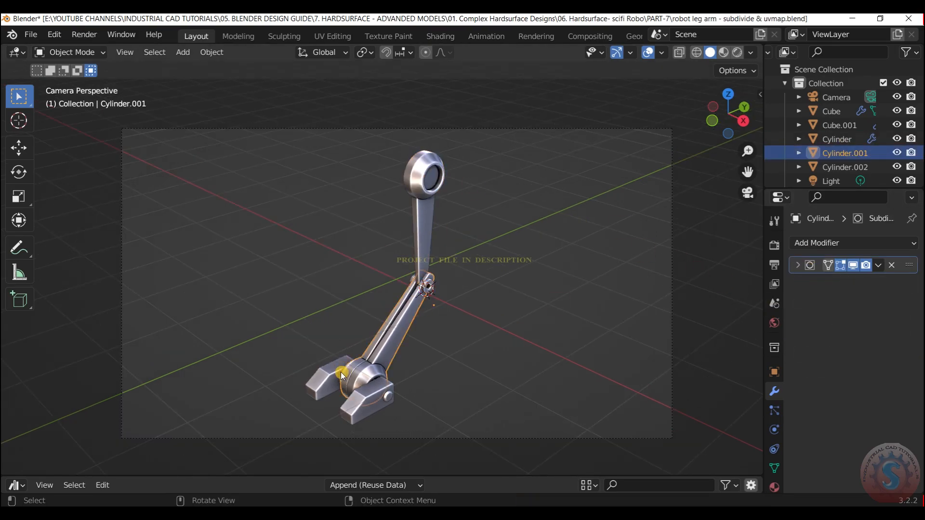
{"action": "left_click", "coordinate": [369, 403]}
{"action": "left_click", "coordinate": [439, 184]}
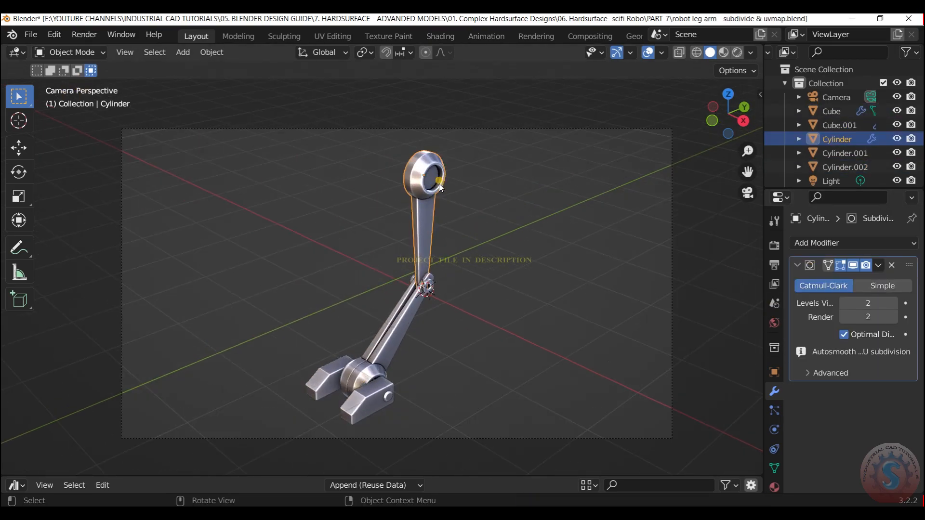
Step: Create a new material for the upper leg in the Shading workspace, with an Image Texture node feeding its Base Color
{"action": "left_click", "coordinate": [440, 37]}
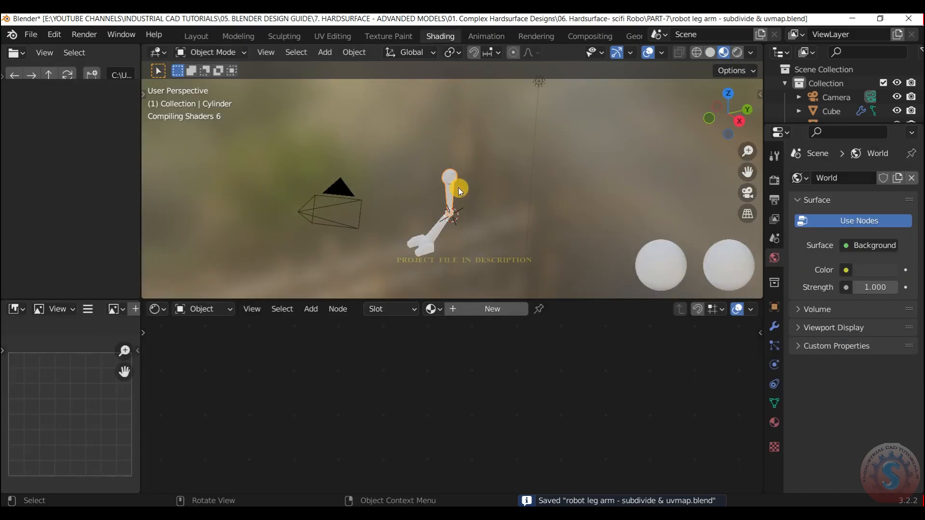
{"action": "left_click", "coordinate": [464, 311]}
{"action": "key", "text": "shift+a"}
{"action": "left_click", "coordinate": [334, 335]}
{"action": "left_click", "coordinate": [361, 360]}
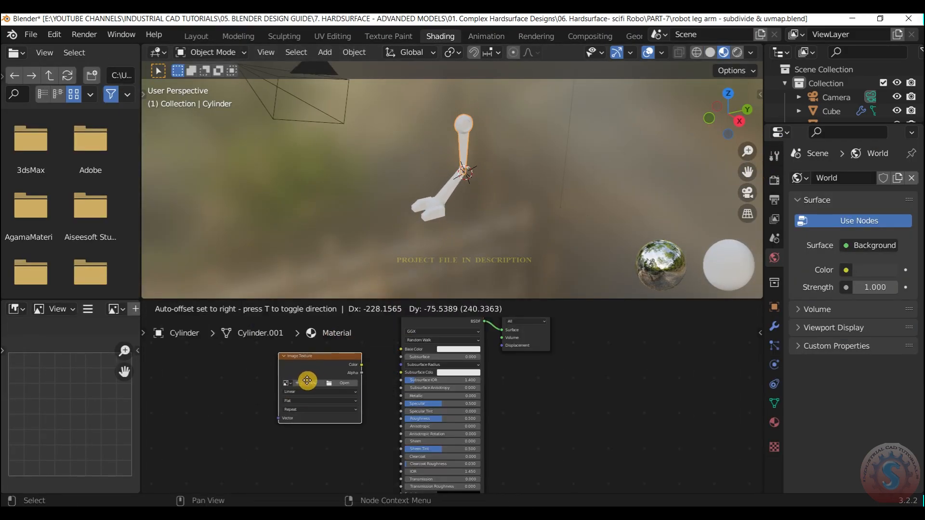
{"action": "scroll", "coordinate": [425, 206], "scroll_direction": "up", "scroll_amount": 3}
{"action": "left_click_drag", "start_coordinate": [734, 99], "coordinate": [682, 174]}
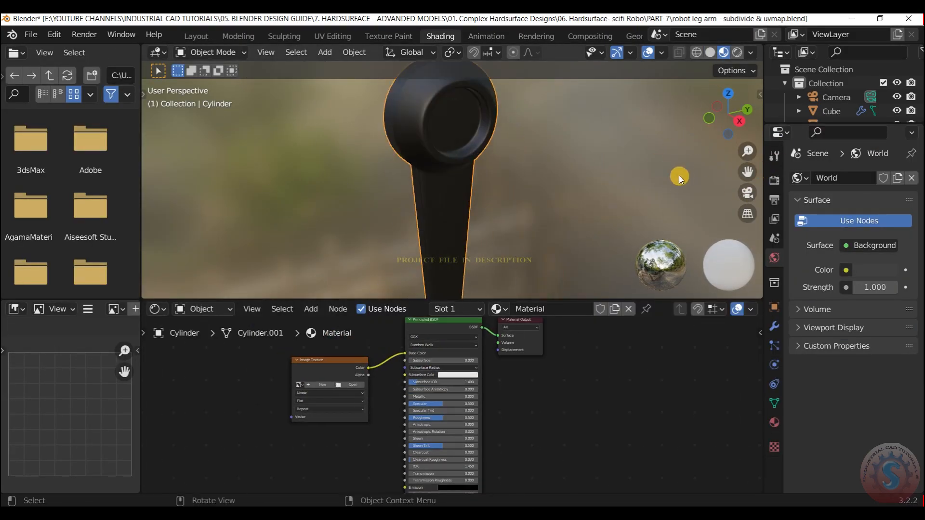
Step: Switch to the camera view, enlarge the node area and create a blank image for the Image Texture node
{"action": "left_click", "coordinate": [747, 193]}
{"action": "scroll", "coordinate": [452, 405], "scroll_direction": "up", "scroll_amount": 3}
{"action": "left_click_drag", "start_coordinate": [550, 299], "coordinate": [559, 253]}
{"action": "left_click", "coordinate": [289, 356]}
{"action": "left_click", "coordinate": [344, 386]}
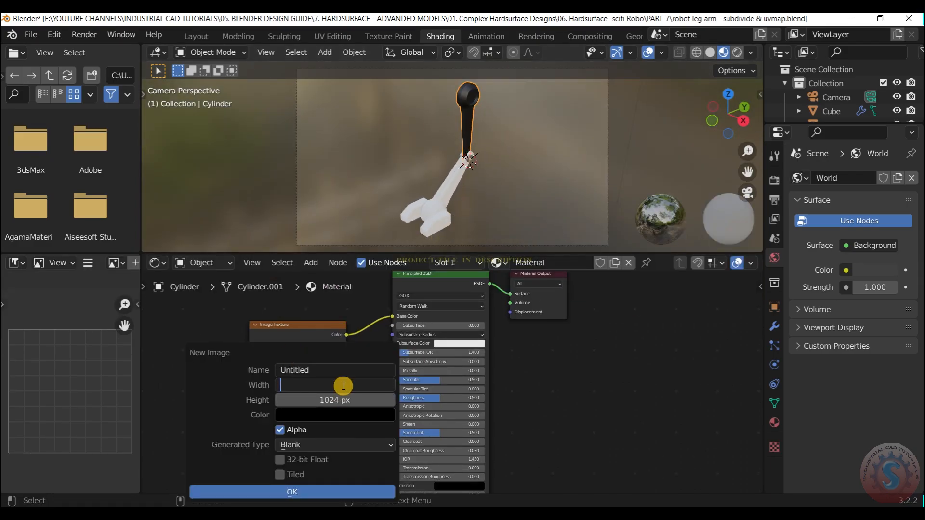
{"action": "left_click", "coordinate": [322, 491]}
{"action": "scroll", "coordinate": [338, 359], "scroll_direction": "down", "scroll_amount": 1}
{"action": "scroll", "coordinate": [338, 359], "scroll_direction": "up", "scroll_amount": 1}
Step: Replace the texture node's blank image with a new generated UV Grid image
{"action": "left_click", "coordinate": [340, 357]}
{"action": "left_click", "coordinate": [292, 357]}
{"action": "left_click", "coordinate": [316, 446]}
{"action": "left_click", "coordinate": [313, 401]}
{"action": "left_click", "coordinate": [315, 492]}
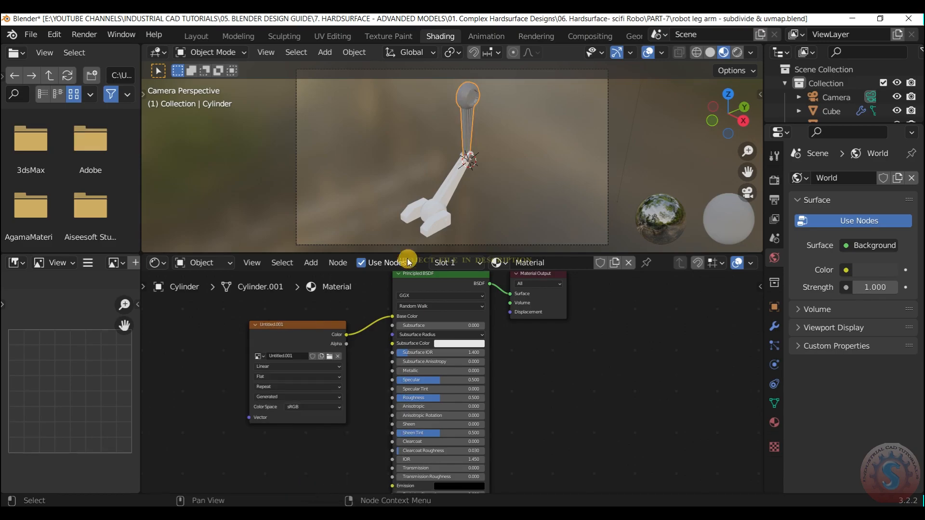
Step: Assign the grid-textured material to the lower leg and the foot blocks
{"action": "left_click", "coordinate": [450, 189]}
{"action": "left_click", "coordinate": [434, 264]}
{"action": "left_click", "coordinate": [458, 284]}
{"action": "scroll", "coordinate": [448, 207], "scroll_direction": "up", "scroll_amount": 1}
{"action": "left_click", "coordinate": [441, 229]}
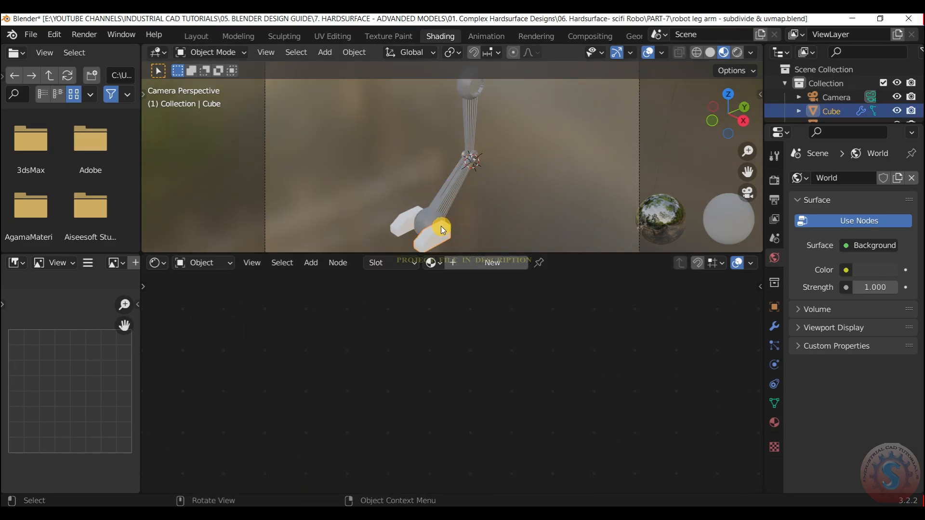
{"action": "left_click", "coordinate": [442, 264]}
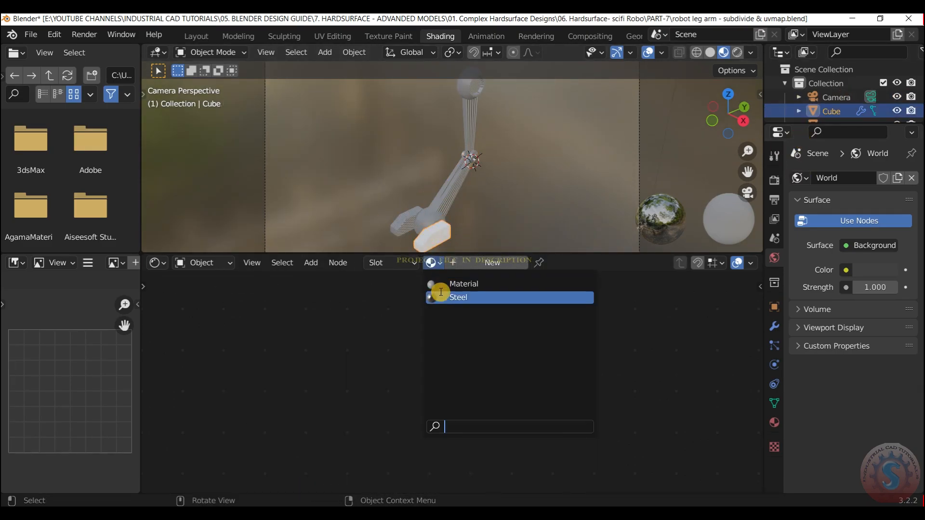
{"action": "left_click", "coordinate": [439, 295]}
{"action": "scroll", "coordinate": [483, 239], "scroll_direction": "up", "scroll_amount": 1}
{"action": "left_click_drag", "start_coordinate": [484, 253], "coordinate": [483, 330]}
{"action": "scroll", "coordinate": [455, 311], "scroll_direction": "up", "scroll_amount": 4}
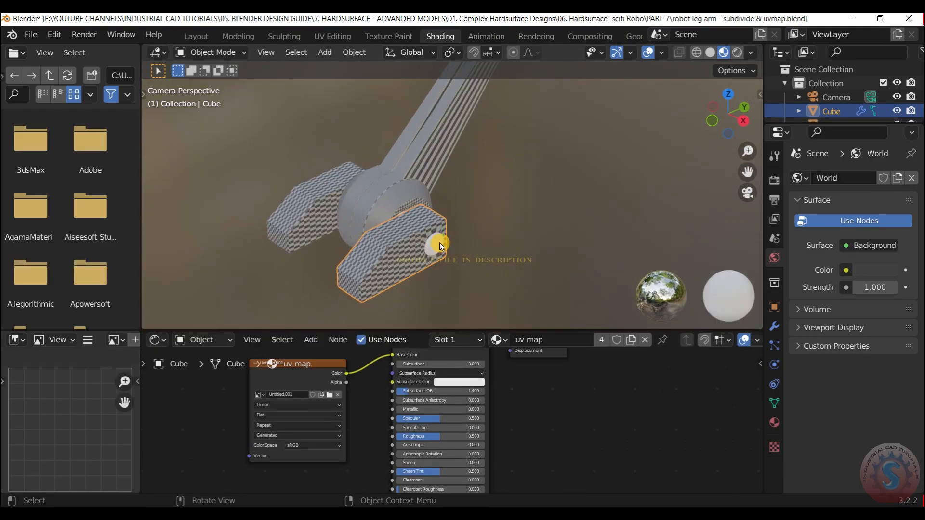
Step: Assign the uv map material to the pin at the foot joint and clear the selection
{"action": "left_click", "coordinate": [440, 249]}
{"action": "left_click", "coordinate": [434, 339]}
{"action": "left_click", "coordinate": [451, 211]}
{"action": "scroll", "coordinate": [452, 198], "scroll_direction": "down", "scroll_amount": 6}
{"action": "scroll", "coordinate": [533, 393], "scroll_direction": "down", "scroll_amount": 2}
{"action": "scroll", "coordinate": [535, 279], "scroll_direction": "up", "scroll_amount": 2}
{"action": "left_click", "coordinate": [536, 275]}
{"action": "scroll", "coordinate": [538, 270], "scroll_direction": "down", "scroll_amount": 3}
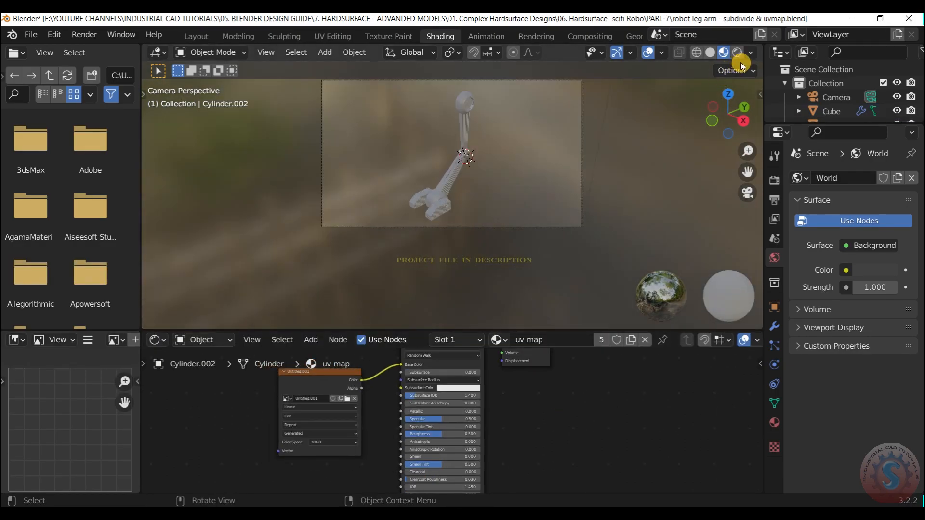
Step: Open the UV Editing workspace and put the upper leg into Edit Mode
{"action": "left_click", "coordinate": [343, 38]}
{"action": "scroll", "coordinate": [723, 182], "scroll_direction": "up", "scroll_amount": 6}
{"action": "left_click", "coordinate": [458, 52]}
{"action": "left_click", "coordinate": [456, 69]}
{"action": "left_click", "coordinate": [617, 212]}
{"action": "left_click", "coordinate": [458, 52]}
{"action": "left_click", "coordinate": [458, 83]}
{"action": "scroll", "coordinate": [604, 208], "scroll_direction": "up", "scroll_amount": 2}
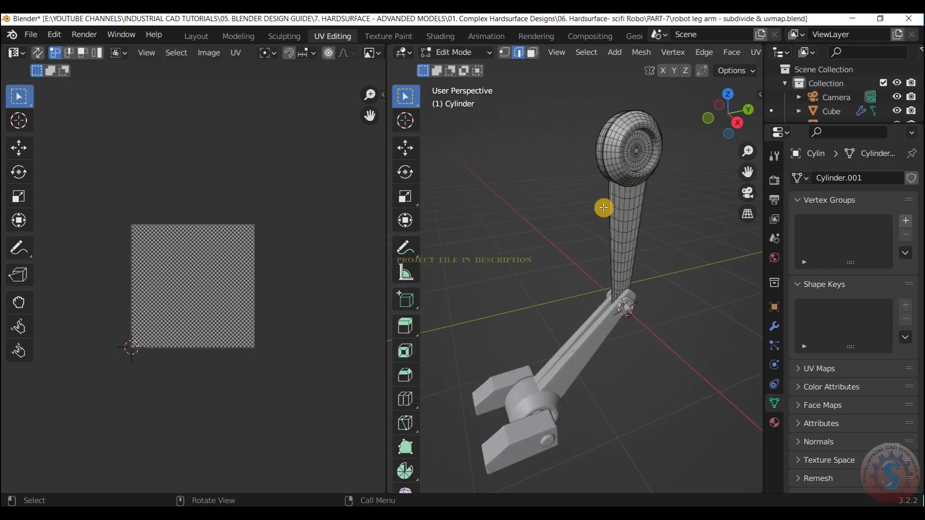
Step: Unwrap the whole upper leg with Smart UV Project using an island margin of 0.1, and inspect its UV islands
{"action": "key", "text": "a"}
{"action": "key", "text": "u"}
{"action": "left_click", "coordinate": [564, 81]}
{"action": "left_click", "coordinate": [605, 123]}
{"action": "key", "text": "BackSpace"}
{"action": "left_click", "coordinate": [545, 193]}
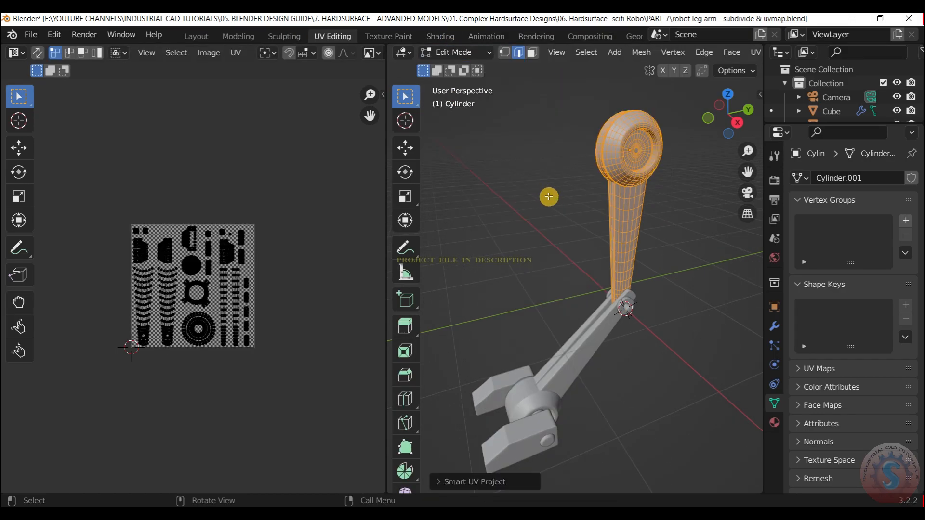
{"action": "scroll", "coordinate": [202, 262], "scroll_direction": "up", "scroll_amount": 3}
{"action": "scroll", "coordinate": [99, 202], "scroll_direction": "down", "scroll_amount": 1}
{"action": "left_click_drag", "start_coordinate": [94, 148], "coordinate": [295, 413]}
{"action": "left_click", "coordinate": [299, 409]}
{"action": "scroll", "coordinate": [327, 270], "scroll_direction": "up", "scroll_amount": 2}
{"action": "left_click_drag", "start_coordinate": [370, 116], "coordinate": [383, 87]}
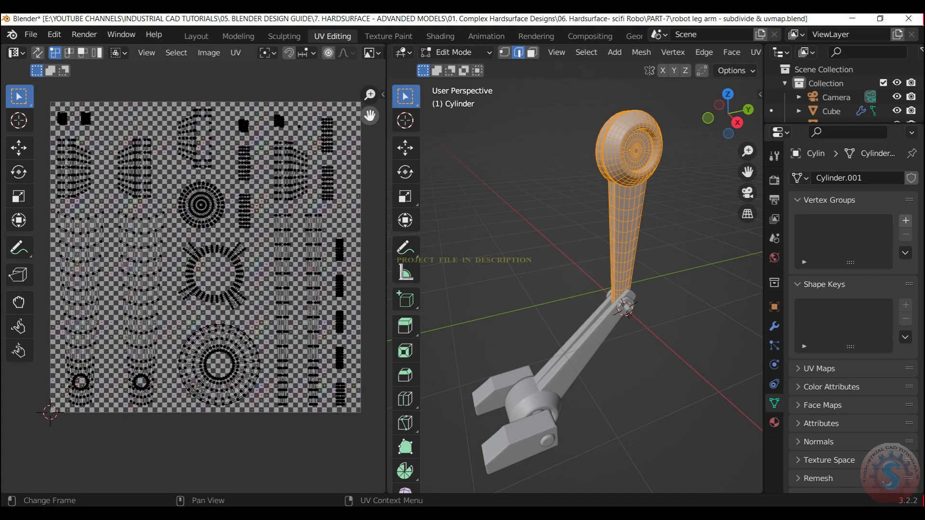
Step: Apply the upper leg's Subdivision modifier and check the denser UV layout in Edit Mode
{"action": "left_click", "coordinate": [788, 323]}
{"action": "key", "text": "Tab"}
{"action": "key", "text": "ctrl+a"}
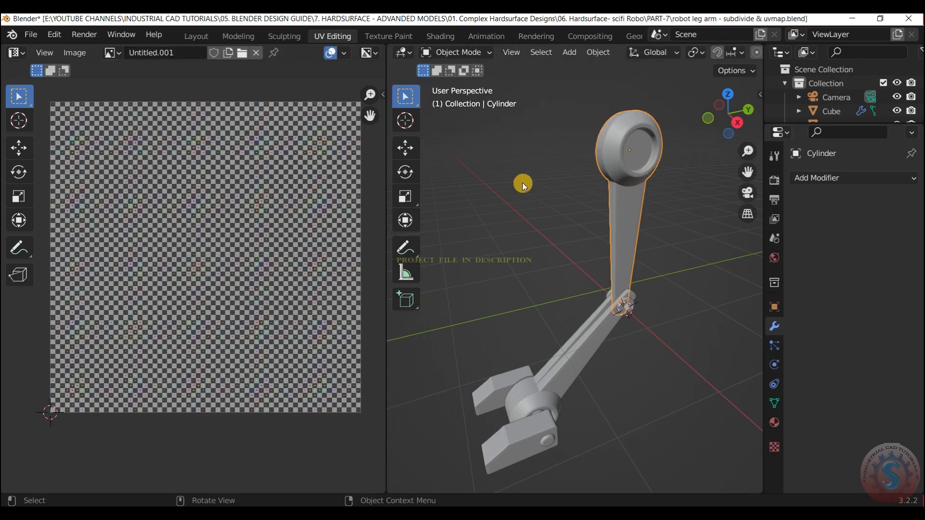
{"action": "left_click", "coordinate": [458, 53]}
{"action": "left_click", "coordinate": [461, 80]}
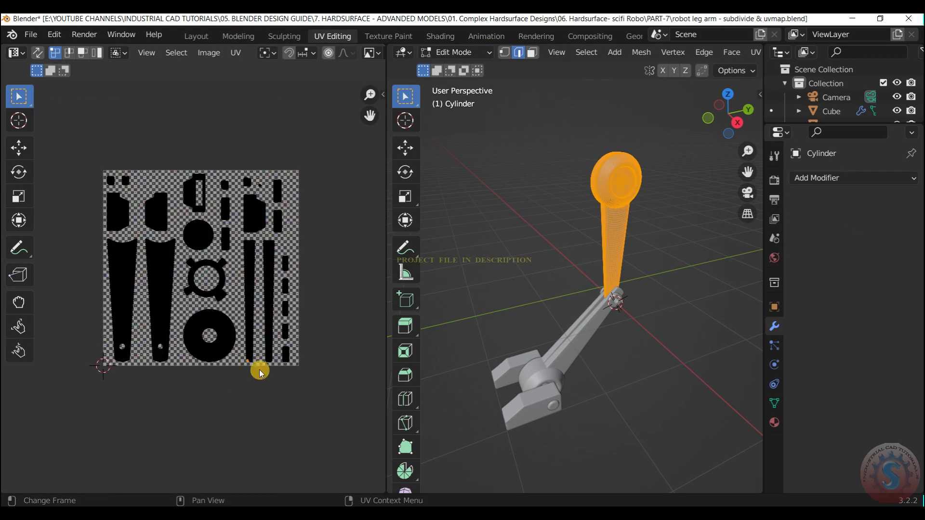
{"action": "scroll", "coordinate": [241, 386], "scroll_direction": "up", "scroll_amount": 2}
{"action": "left_click", "coordinate": [510, 164]}
Step: Unwrap the lower leg with Smart UV Project, keeping the 66° angle limit and 0.1 island margin
{"action": "left_click", "coordinate": [458, 52]}
{"action": "left_click", "coordinate": [465, 71]}
{"action": "left_click", "coordinate": [576, 333]}
{"action": "left_click", "coordinate": [458, 52]}
{"action": "left_click", "coordinate": [462, 82]}
{"action": "key", "text": "a"}
{"action": "key", "text": "u"}
{"action": "left_click", "coordinate": [532, 84]}
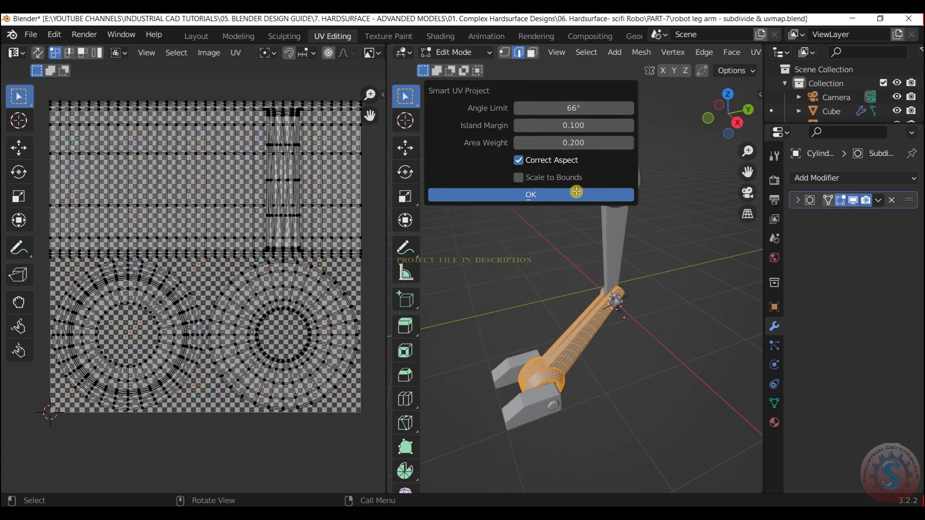
{"action": "left_click", "coordinate": [576, 194]}
{"action": "left_click_drag", "start_coordinate": [46, 97], "coordinate": [368, 436]}
Step: Apply the lower leg's Subdivision modifier, check its UVs in Edit Mode and return to Object Mode
{"action": "left_click", "coordinate": [878, 201]}
{"action": "left_click", "coordinate": [458, 52]}
{"action": "left_click", "coordinate": [463, 72]}
{"action": "left_click", "coordinate": [878, 202]}
{"action": "left_click", "coordinate": [467, 56]}
{"action": "left_click", "coordinate": [466, 82]}
{"action": "left_click", "coordinate": [520, 166]}
{"action": "left_click", "coordinate": [462, 53]}
{"action": "left_click", "coordinate": [464, 72]}
Step: Unwrap the knee rivet with Smart UV Project and return to Object Mode
{"action": "scroll", "coordinate": [622, 316], "scroll_direction": "up", "scroll_amount": 1}
{"action": "key", "text": "Tab"}
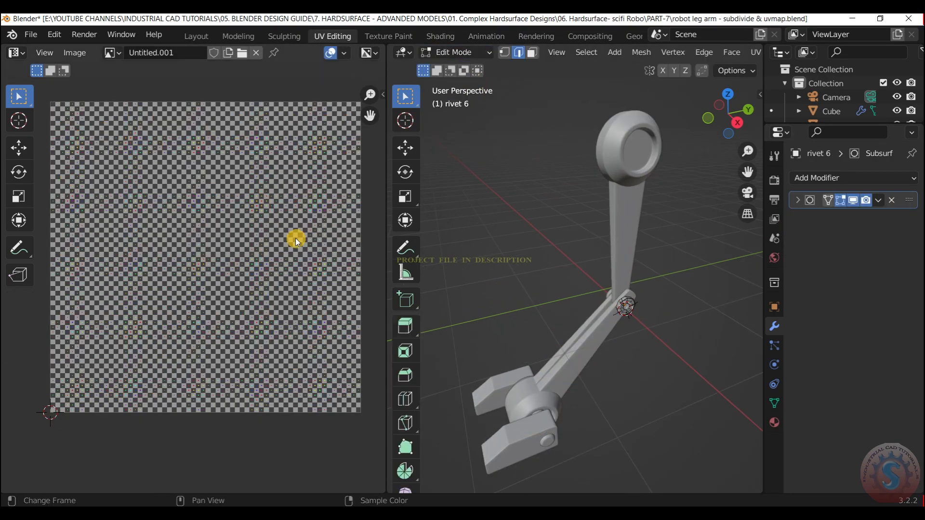
{"action": "scroll", "coordinate": [302, 231], "scroll_direction": "down", "scroll_amount": 1}
{"action": "key", "text": "u"}
{"action": "left_click", "coordinate": [531, 86]}
{"action": "left_click", "coordinate": [541, 192]}
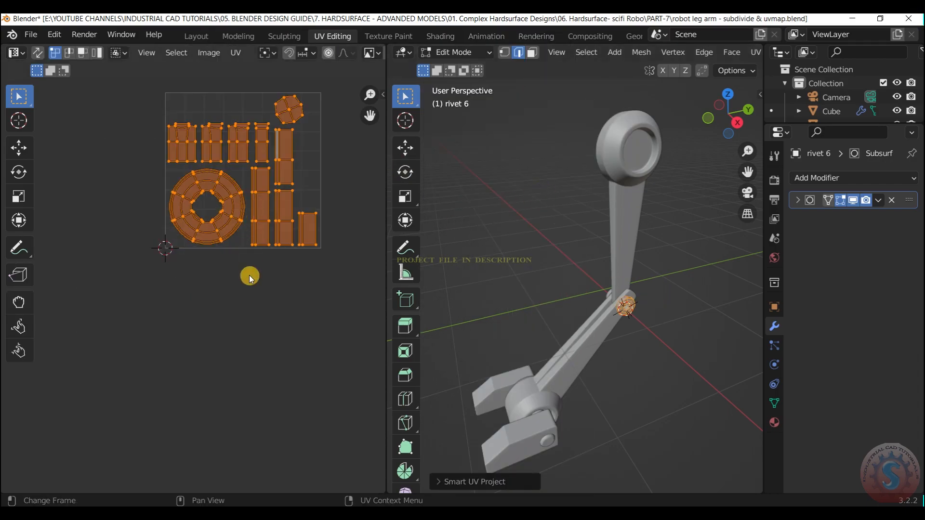
{"action": "scroll", "coordinate": [249, 259], "scroll_direction": "down", "scroll_amount": 2}
{"action": "left_click", "coordinate": [480, 72]}
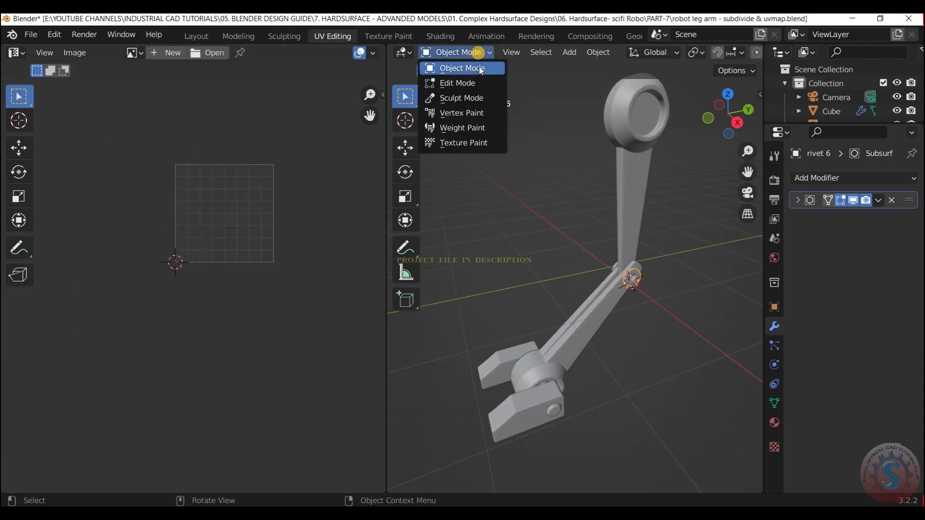
Step: Unwrap the near foot block with Smart UV Project and select its UV islands
{"action": "scroll", "coordinate": [640, 233], "scroll_direction": "down", "scroll_amount": 2}
{"action": "left_click", "coordinate": [455, 50]}
{"action": "left_click", "coordinate": [457, 87]}
{"action": "scroll", "coordinate": [537, 225], "scroll_direction": "down", "scroll_amount": 7}
{"action": "scroll", "coordinate": [306, 225], "scroll_direction": "down", "scroll_amount": 2}
{"action": "key", "text": "u"}
{"action": "key", "text": "u"}
{"action": "left_click", "coordinate": [568, 167]}
{"action": "left_click", "coordinate": [573, 185]}
{"action": "left_click_drag", "start_coordinate": [57, 145], "coordinate": [345, 410]}
Step: Unwrap the far foot block with Smart UV Project and return to Object Mode
{"action": "left_click", "coordinate": [457, 52]}
{"action": "left_click", "coordinate": [461, 72]}
{"action": "left_click", "coordinate": [547, 317]}
{"action": "left_click", "coordinate": [457, 52]}
{"action": "left_click", "coordinate": [462, 86]}
{"action": "key", "text": "u"}
{"action": "left_click", "coordinate": [529, 186]}
{"action": "left_click", "coordinate": [542, 194]}
{"action": "left_click", "coordinate": [457, 52]}
{"action": "left_click", "coordinate": [462, 72]}
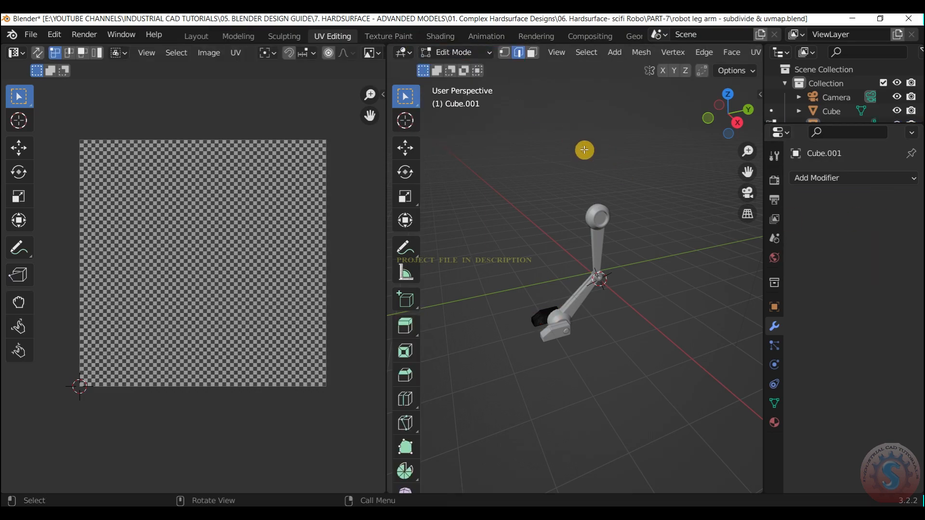
Step: Reopen the far foot block in Edit Mode to check its UVs in the UV Editing workspace
{"action": "left_click", "coordinate": [457, 52]}
{"action": "left_click", "coordinate": [462, 72]}
{"action": "left_click", "coordinate": [542, 317]}
{"action": "left_click", "coordinate": [457, 52]}
{"action": "left_click", "coordinate": [461, 87]}
{"action": "left_click", "coordinate": [524, 159]}
{"action": "left_click", "coordinate": [486, 36]}
{"action": "left_click", "coordinate": [470, 52]}
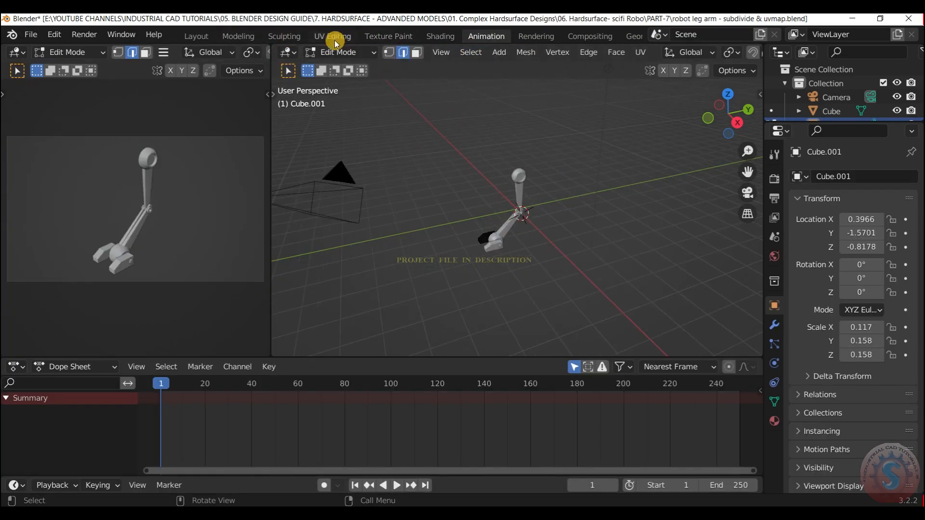
{"action": "left_click", "coordinate": [346, 38]}
Step: Unwrap the foot joint's pin with Smart UV Project and apply its Subdivision modifier
{"action": "left_click", "coordinate": [456, 52]}
{"action": "left_click", "coordinate": [453, 69]}
{"action": "left_click", "coordinate": [615, 376]}
{"action": "left_click", "coordinate": [455, 52]}
{"action": "left_click", "coordinate": [462, 86]}
{"action": "key", "text": "u"}
{"action": "left_click", "coordinate": [545, 188]}
{"action": "left_click", "coordinate": [550, 196]}
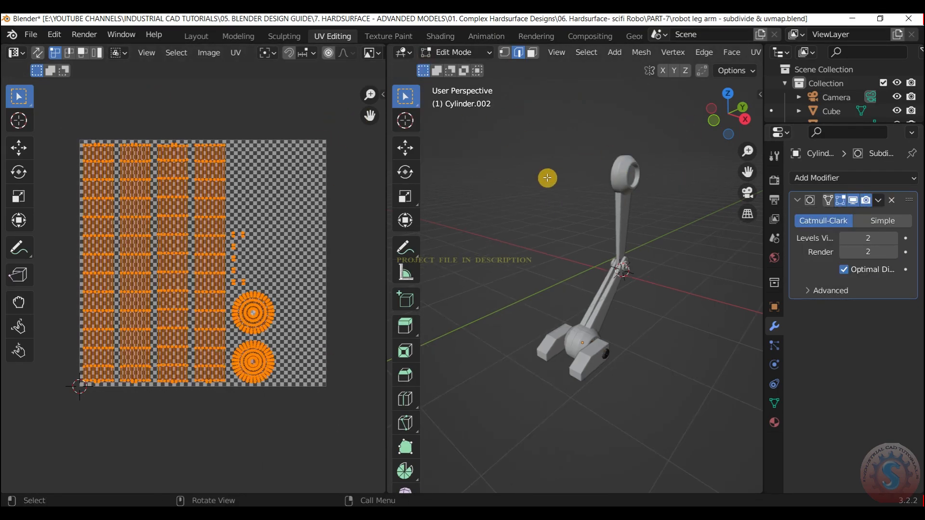
{"action": "key", "text": "Tab"}
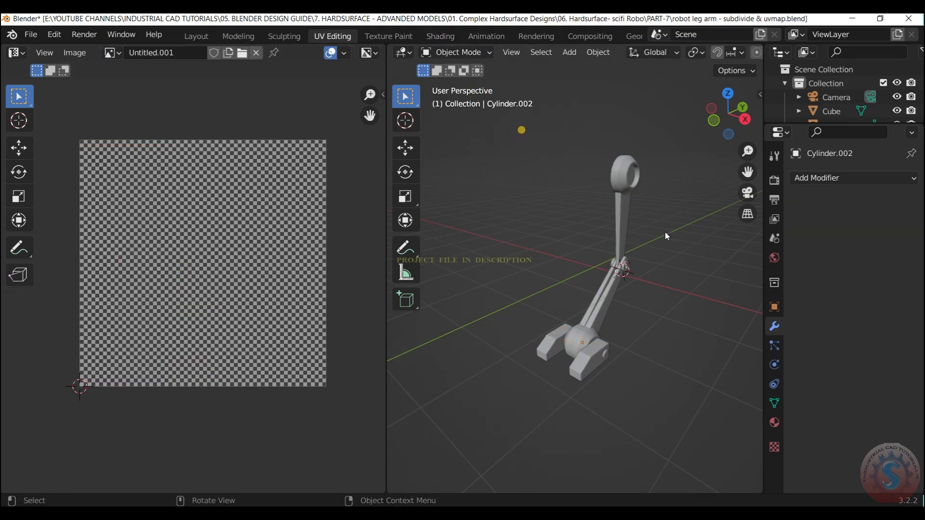
Step: Assign the existing uv map material to both knee rivets in the Shading workspace and save the file
{"action": "left_click", "coordinate": [440, 36]}
{"action": "mouse_move", "coordinate": [728, 104]}
{"action": "left_mouse_down"}
{"action": "mouse_move", "coordinate": [737, 90]}
{"action": "mouse_move", "coordinate": [725, 100]}
{"action": "mouse_move", "coordinate": [737, 109]}
{"action": "left_mouse_up"}
{"action": "scroll", "coordinate": [725, 99], "scroll_direction": "up", "scroll_amount": 5}
{"action": "left_click", "coordinate": [552, 153]}
{"action": "left_click", "coordinate": [500, 340]}
{"action": "left_click", "coordinate": [525, 209]}
{"action": "left_click", "coordinate": [502, 158]}
{"action": "left_click", "coordinate": [502, 339]}
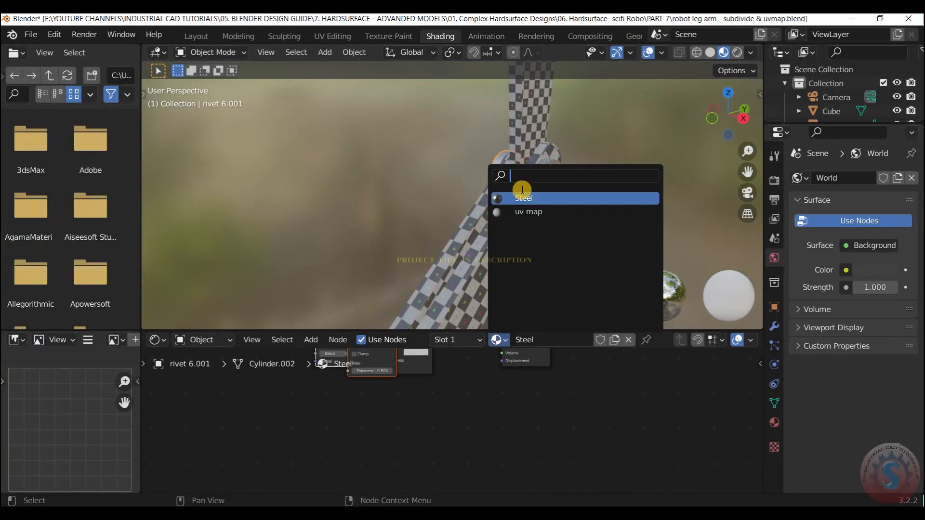
{"action": "left_click", "coordinate": [528, 211]}
{"action": "key", "text": "ctrl+s"}
Step: Unwrap the near knee rivet with Smart UV Project in the UV Editing workspace
{"action": "left_click", "coordinate": [212, 52]}
{"action": "left_click", "coordinate": [209, 82]}
{"action": "left_click", "coordinate": [208, 52]}
{"action": "left_click", "coordinate": [208, 68]}
{"action": "scroll", "coordinate": [665, 132], "scroll_direction": "down", "scroll_amount": 3}
{"action": "left_click_drag", "start_coordinate": [727, 114], "coordinate": [725, 127]}
{"action": "key", "text": "KP_0"}
{"action": "key", "text": "Tab"}
{"action": "key", "text": "u"}
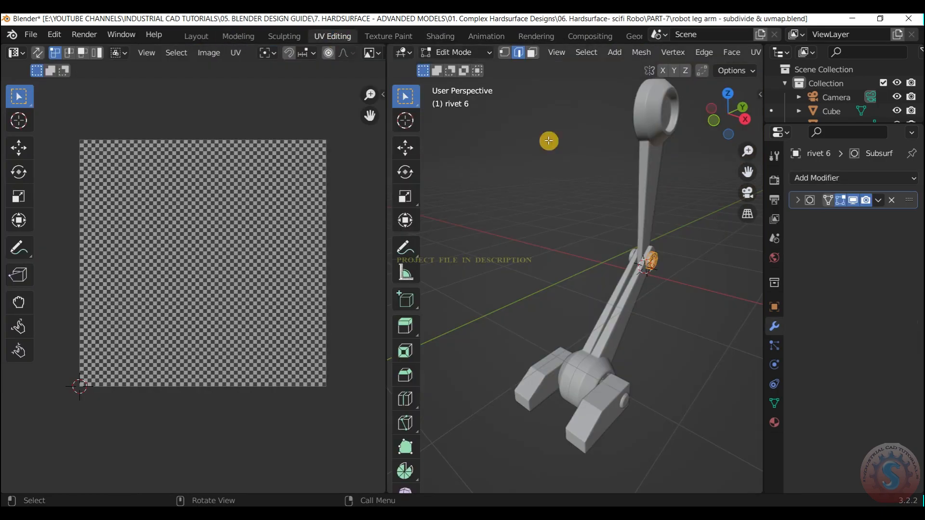
{"action": "key", "text": "u"}
{"action": "left_click", "coordinate": [662, 82]}
{"action": "left_click", "coordinate": [674, 201]}
Step: Apply the near knee rivet's Subdivision modifier in Object Mode and reopen the rivet in Edit Mode
{"action": "left_click", "coordinate": [457, 52]}
{"action": "left_click", "coordinate": [453, 68]}
{"action": "left_click", "coordinate": [878, 200]}
{"action": "left_click", "coordinate": [859, 217]}
{"action": "left_click", "coordinate": [456, 52]}
{"action": "left_click", "coordinate": [453, 82]}
Step: Unwrap the knee rivet on the opposite side with Smart UV Project and return to Object Mode
{"action": "left_click", "coordinate": [516, 139]}
{"action": "left_click_drag", "start_coordinate": [726, 116], "coordinate": [701, 126]}
{"action": "left_click", "coordinate": [458, 83]}
{"action": "key", "text": "u"}
{"action": "left_click", "coordinate": [533, 170]}
{"action": "left_click", "coordinate": [562, 195]}
{"action": "key", "text": "Tab"}
Step: Apply the opposite knee rivet's Subdivision modifier, recheck it in Edit Mode, and save the file from the camera view
{"action": "left_click", "coordinate": [878, 200]}
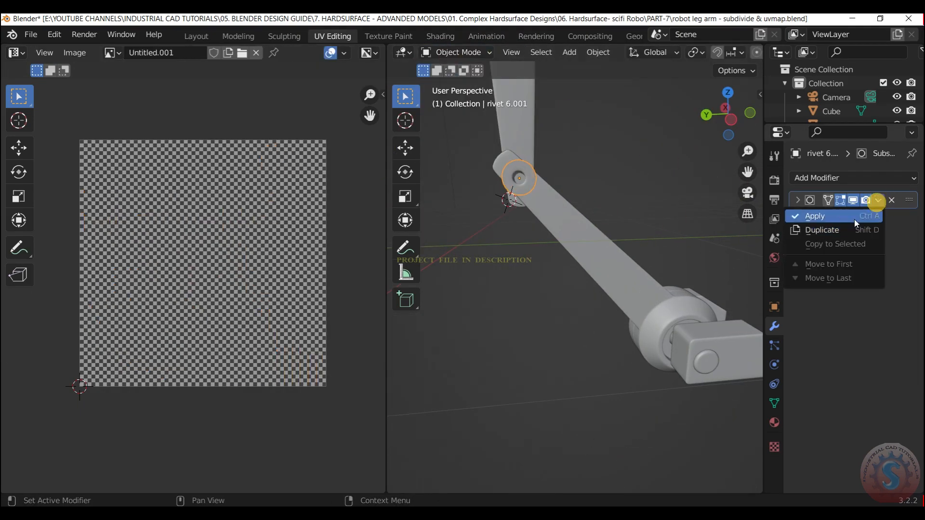
{"action": "left_click", "coordinate": [853, 217]}
{"action": "left_click", "coordinate": [456, 52]}
{"action": "left_click", "coordinate": [453, 82]}
{"action": "scroll", "coordinate": [572, 180], "scroll_direction": "down", "scroll_amount": 1}
{"action": "left_click", "coordinate": [457, 52]}
{"action": "left_click", "coordinate": [453, 68]}
{"action": "left_click", "coordinate": [747, 193]}
{"action": "left_click", "coordinate": [457, 52]}
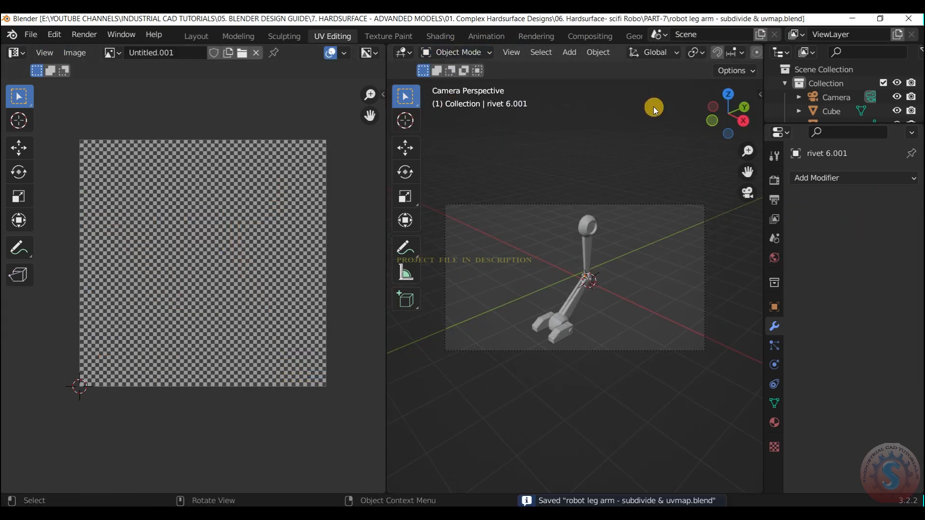
Step: Examine the UV grid pattern on the whole leg with Material Preview shading in the Layout workspace
{"action": "scroll", "coordinate": [613, 210], "scroll_direction": "down", "scroll_amount": 2}
{"action": "left_click", "coordinate": [196, 36]}
{"action": "left_click", "coordinate": [724, 52]}
{"action": "scroll", "coordinate": [578, 207], "scroll_direction": "up", "scroll_amount": 4}
{"action": "left_click_drag", "start_coordinate": [747, 172], "coordinate": [776, 15]}
{"action": "mouse_move", "coordinate": [728, 114]}
{"action": "left_mouse_down"}
{"action": "mouse_move", "coordinate": [627, 166]}
{"action": "mouse_move", "coordinate": [857, 43]}
{"action": "mouse_move", "coordinate": [636, 115]}
{"action": "mouse_move", "coordinate": [742, 121]}
{"action": "mouse_move", "coordinate": [718, 119]}
{"action": "left_mouse_up"}
{"action": "scroll", "coordinate": [728, 114], "scroll_direction": "up", "scroll_amount": 3}
{"action": "scroll", "coordinate": [728, 113], "scroll_direction": "up", "scroll_amount": 1}
Step: Return to the camera view and review the leg under different viewport overlay and shading options
{"action": "left_click", "coordinate": [747, 193]}
{"action": "scroll", "coordinate": [657, 108], "scroll_direction": "down", "scroll_amount": 6}
{"action": "left_click", "coordinate": [650, 52]}
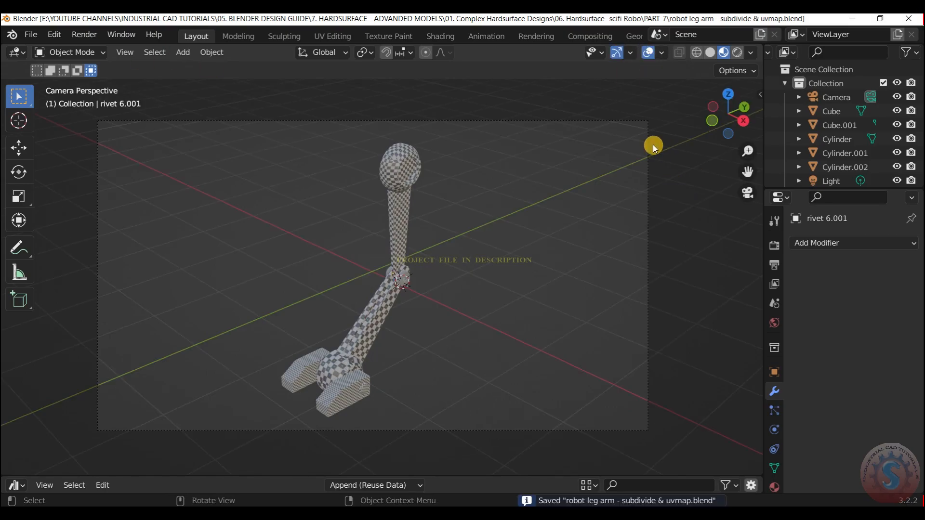
{"action": "left_click", "coordinate": [737, 53]}
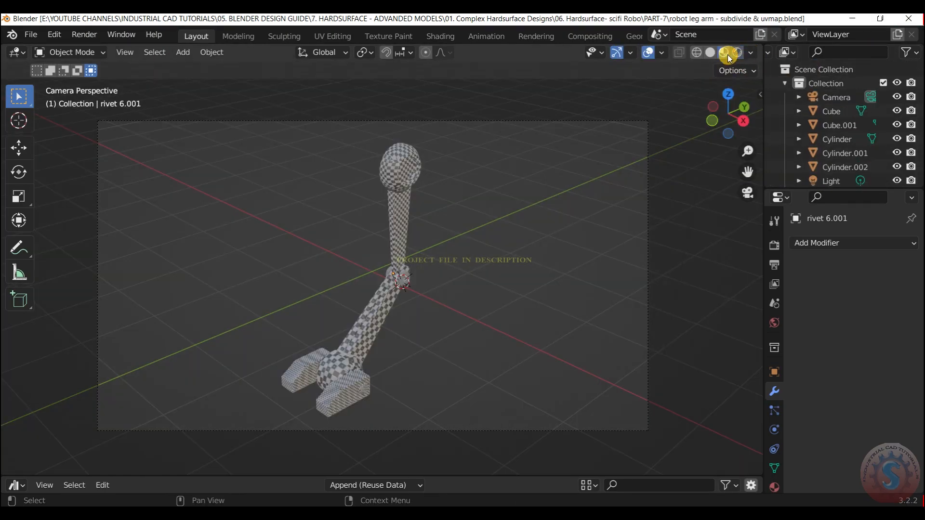
{"action": "left_click", "coordinate": [751, 52]}
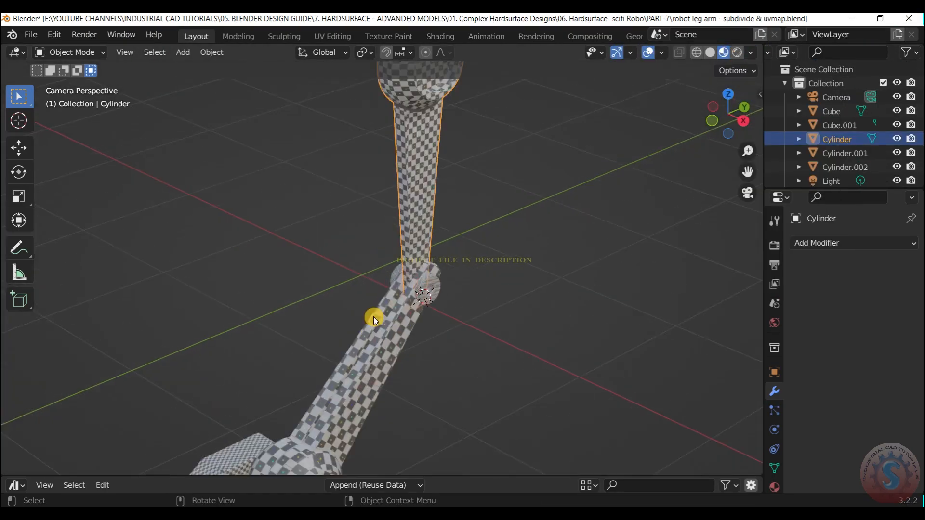
Step: Show the finished leg in Solid shading with the viewport overlays hidden, comparing it with Material Preview
{"action": "scroll", "coordinate": [374, 316], "scroll_direction": "down", "scroll_amount": 3}
{"action": "left_click", "coordinate": [709, 52]}
{"action": "scroll", "coordinate": [646, 146], "scroll_direction": "up", "scroll_amount": 2}
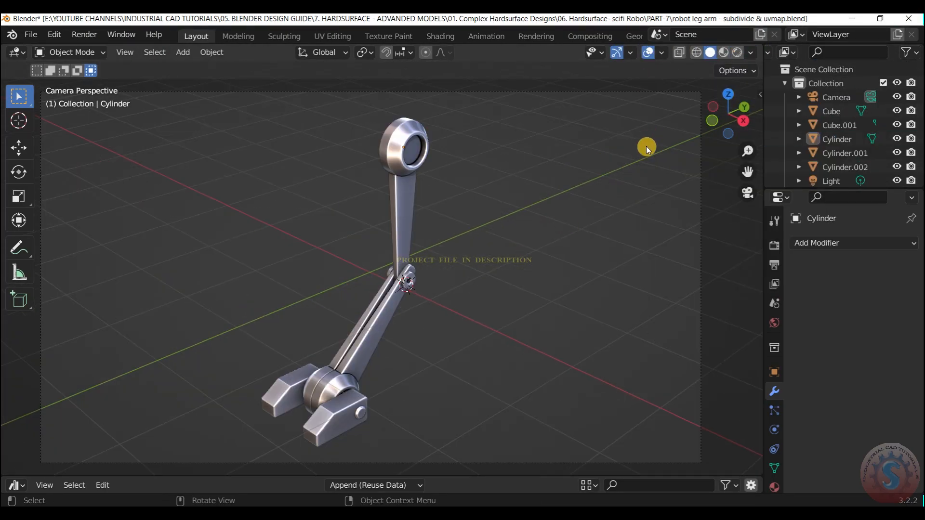
{"action": "left_click_drag", "start_coordinate": [747, 172], "coordinate": [784, 163]}
{"action": "scroll", "coordinate": [517, 209], "scroll_direction": "up", "scroll_amount": 1}
{"action": "left_click", "coordinate": [649, 53]}
{"action": "left_click", "coordinate": [722, 53]}
{"action": "left_click", "coordinate": [713, 54]}
{"action": "scroll", "coordinate": [464, 229], "scroll_direction": "down", "scroll_amount": 3}
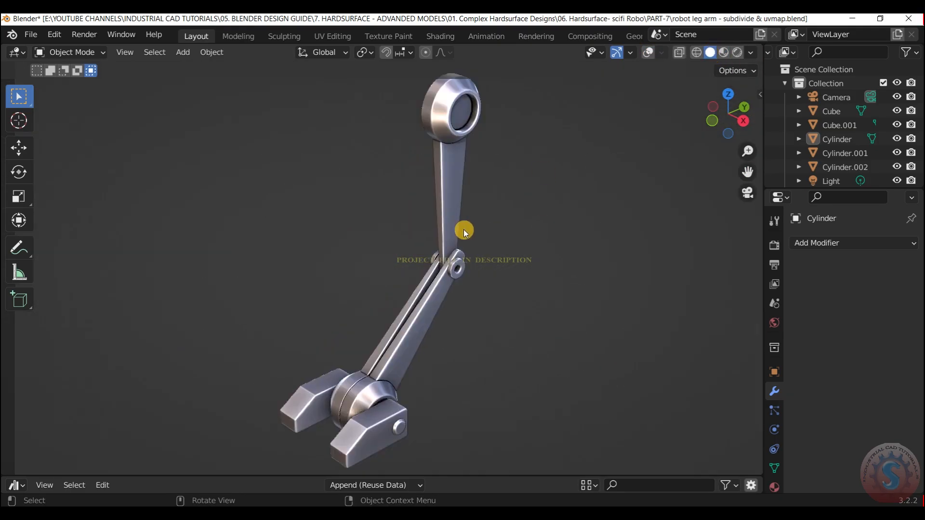